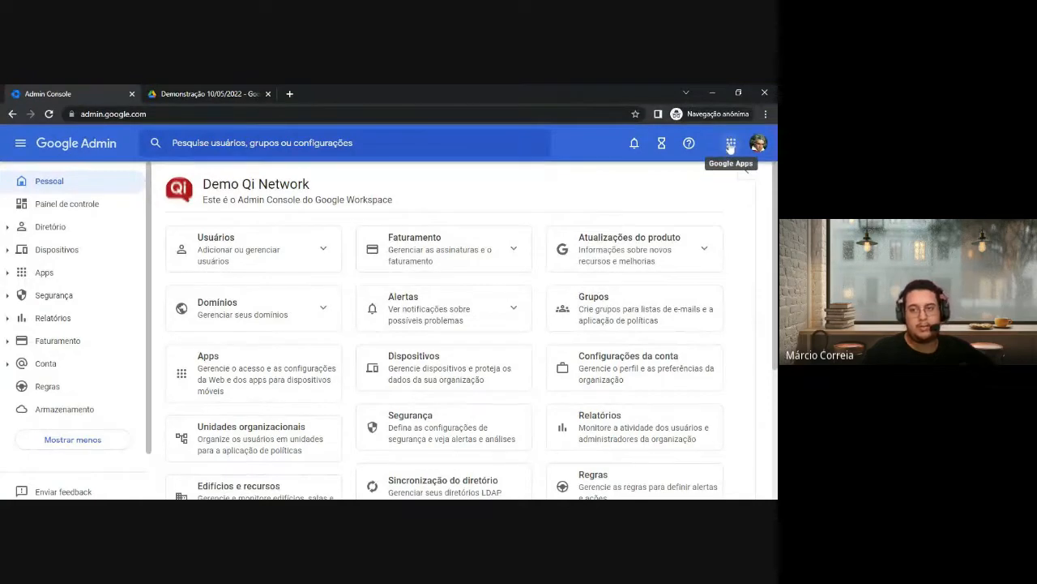
# Launch Google Vault from the Google Admin apps grid
pyautogui.click(732, 143)
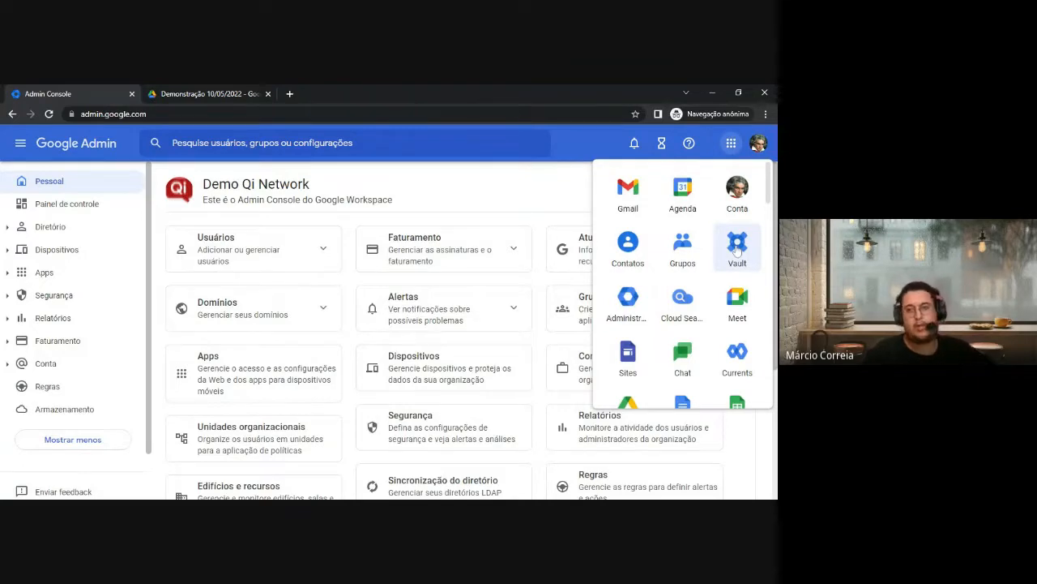
pyautogui.click(735, 252)
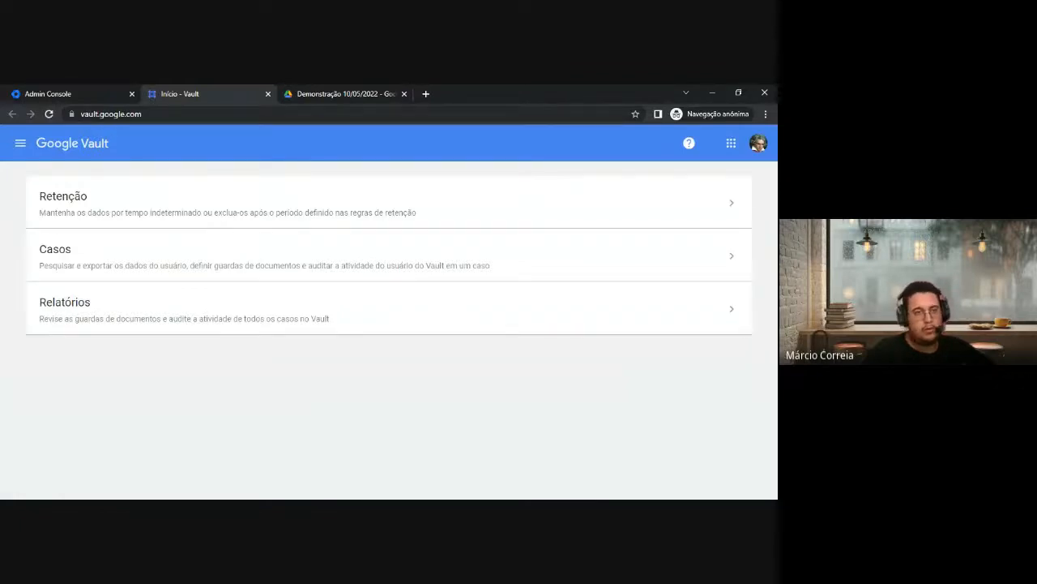
# Go to Vault's Retenção area to view each service's default retention rule
pyautogui.click(168, 114)
pyautogui.click(168, 114)
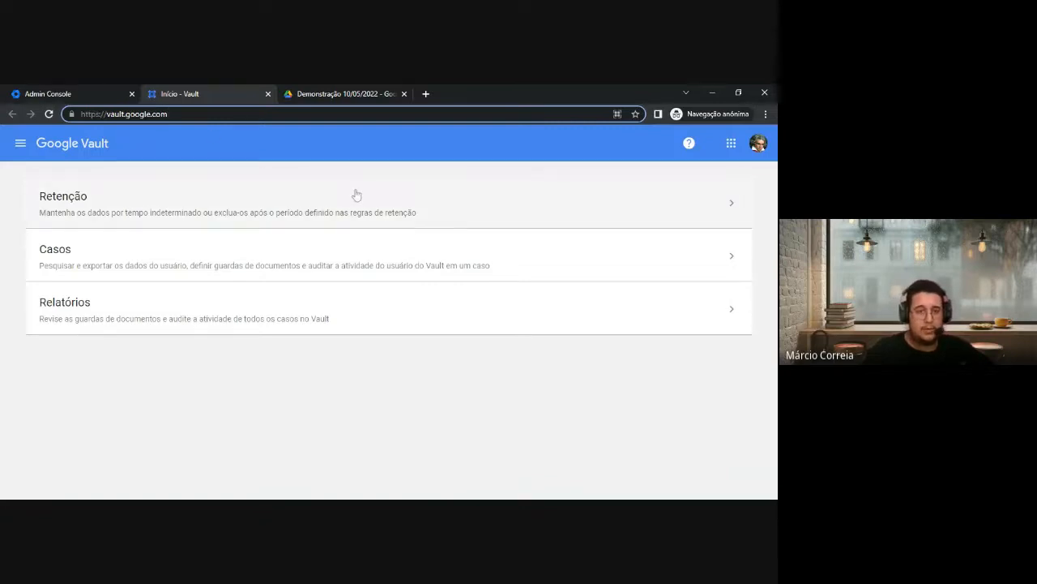
pyautogui.click(220, 404)
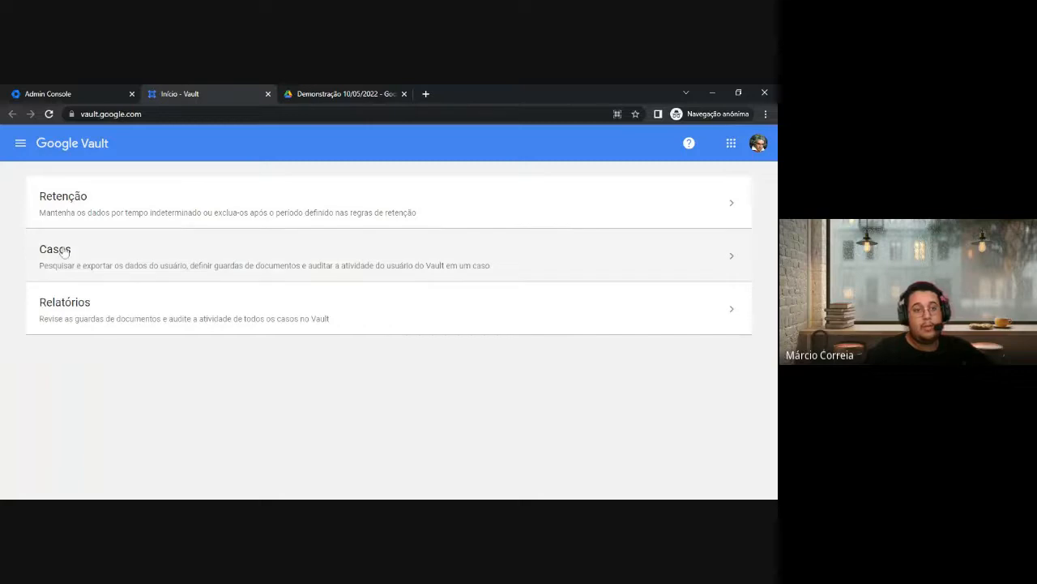
pyautogui.click(127, 210)
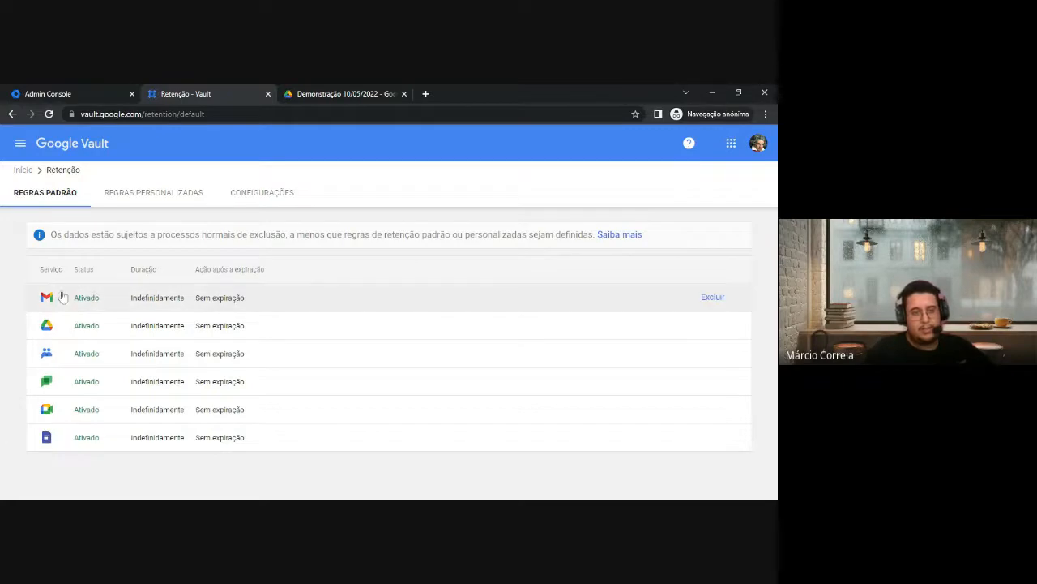
pyautogui.click(91, 298)
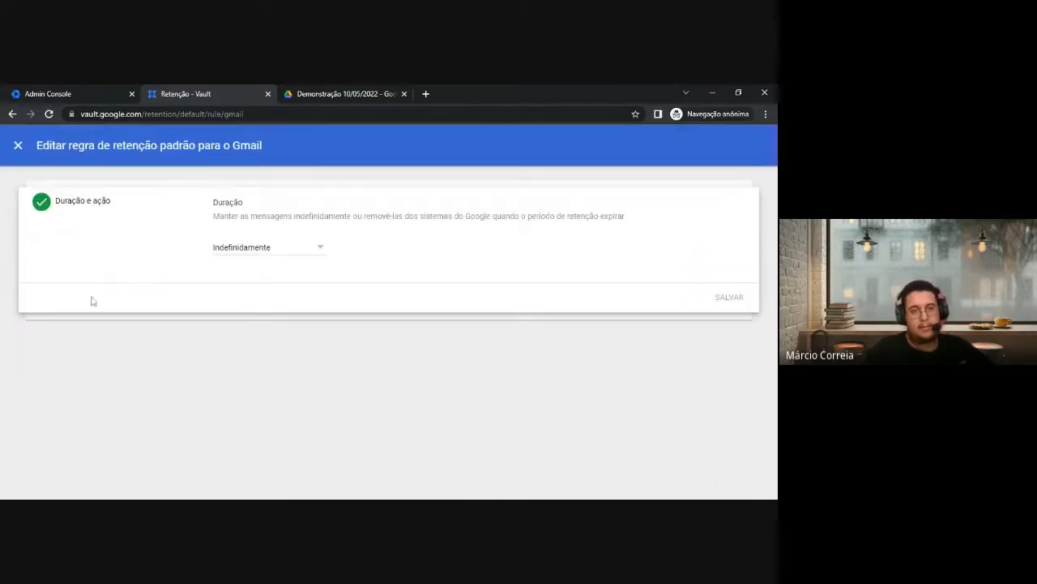
pyautogui.moveTo(213, 204); pyautogui.dragTo(248, 206)
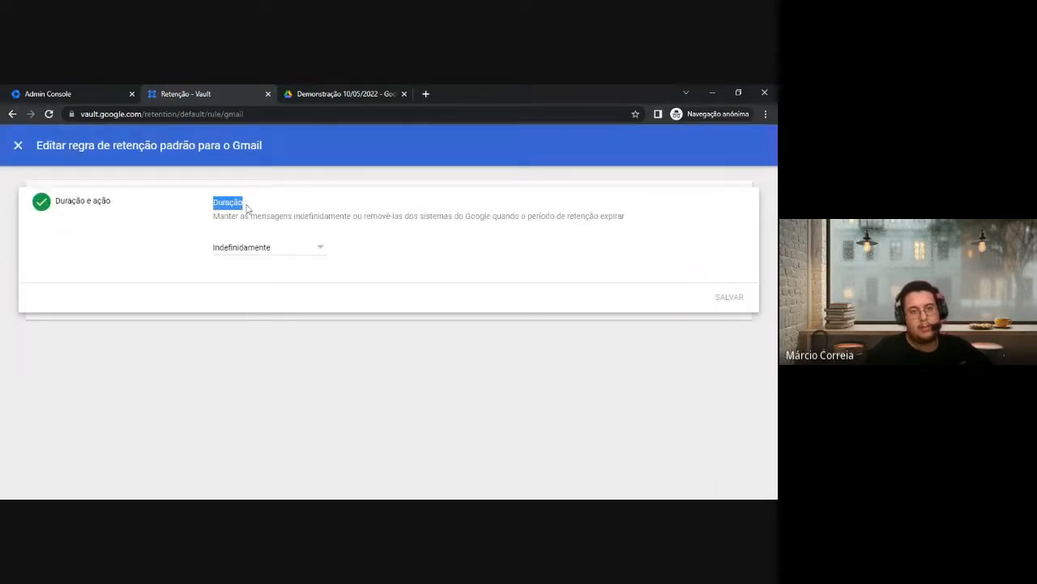
pyautogui.click(244, 249)
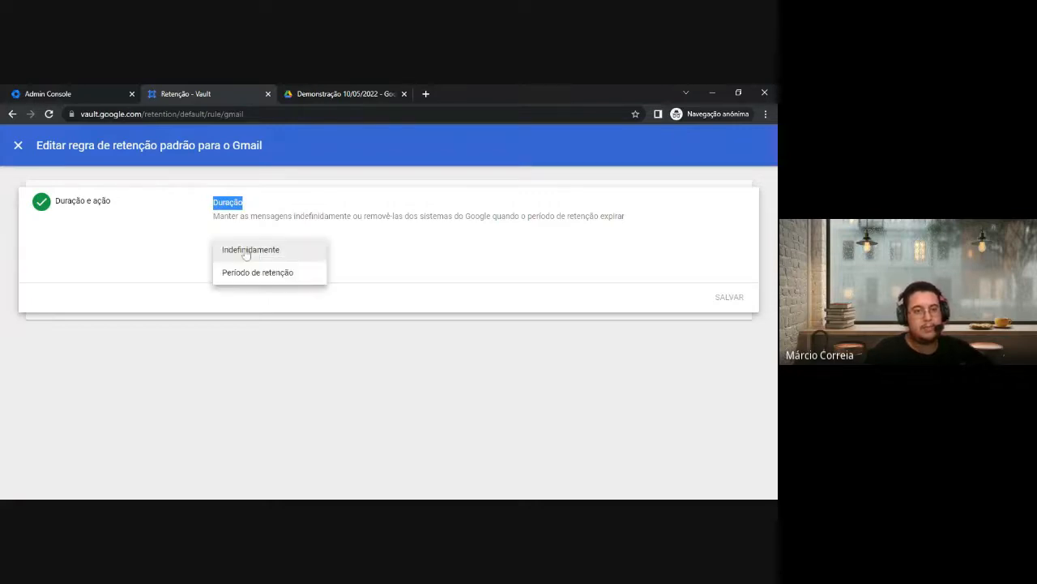
pyautogui.click(287, 256)
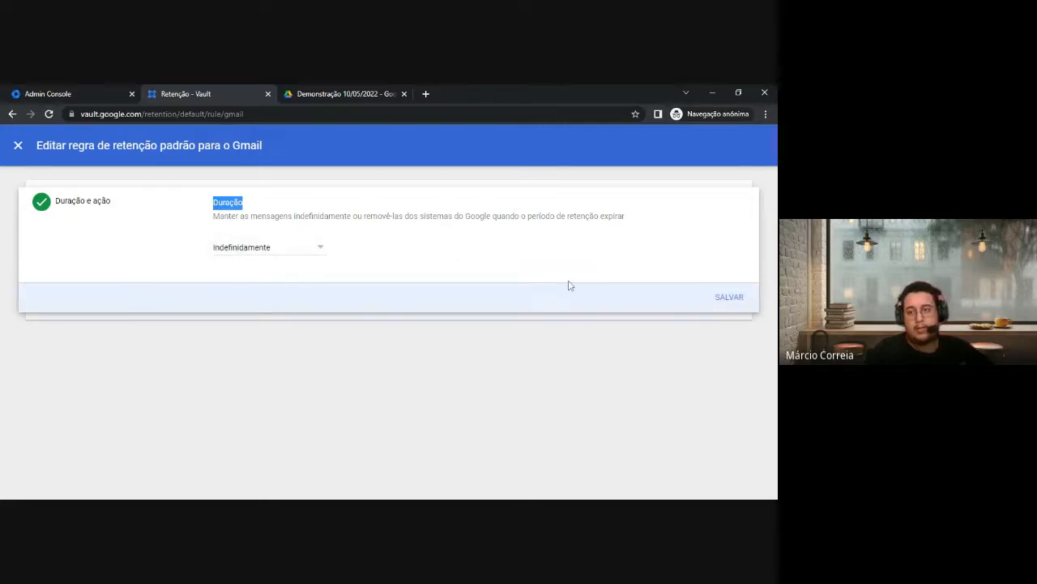
pyautogui.click(730, 298)
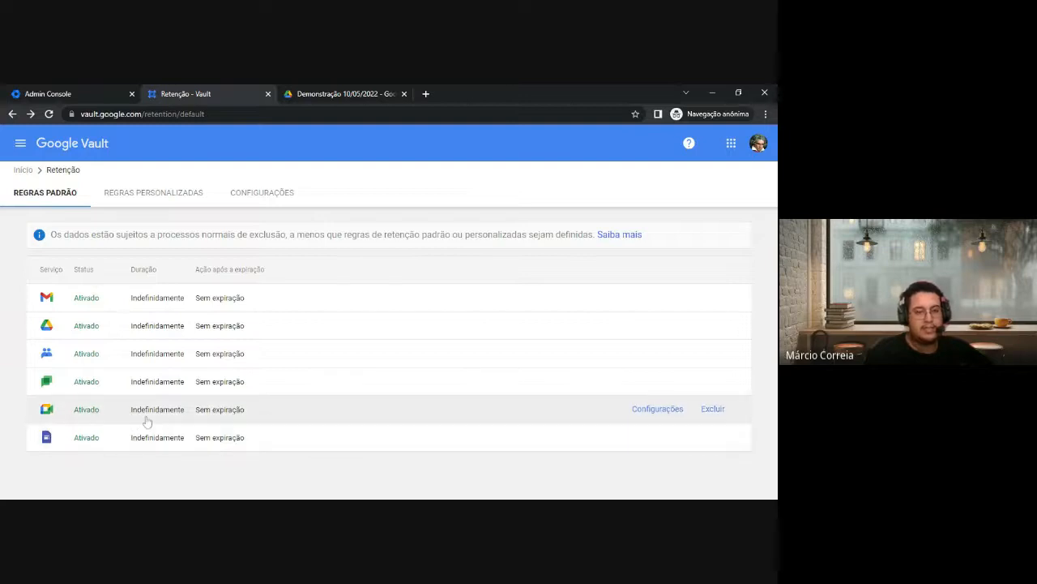
pyautogui.click(262, 198)
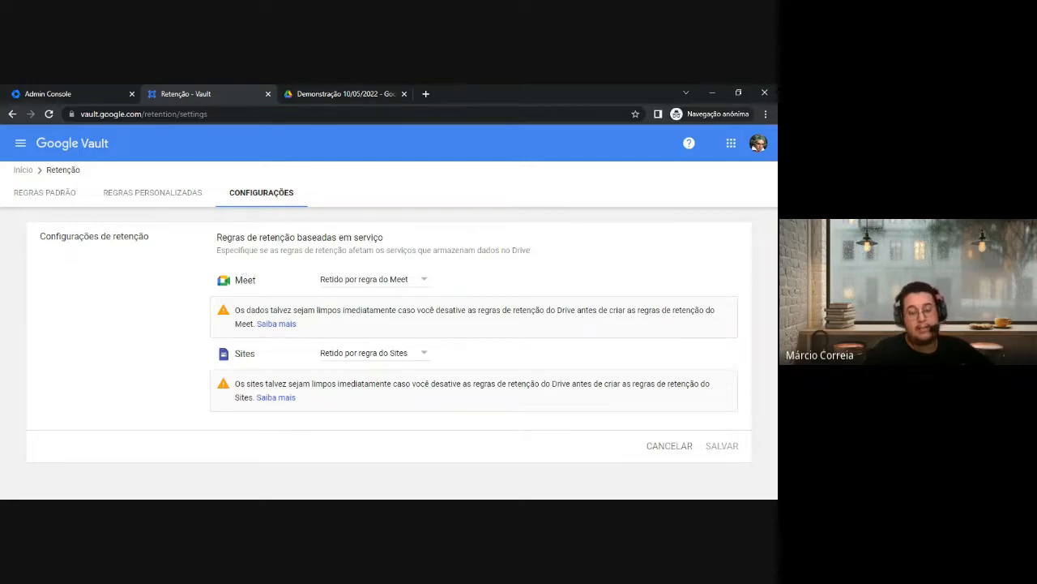
# In CONFIGURAÇÕES, set Meet to Retido por regra do Meet instead of the Drive rule
pyautogui.click(339, 279)
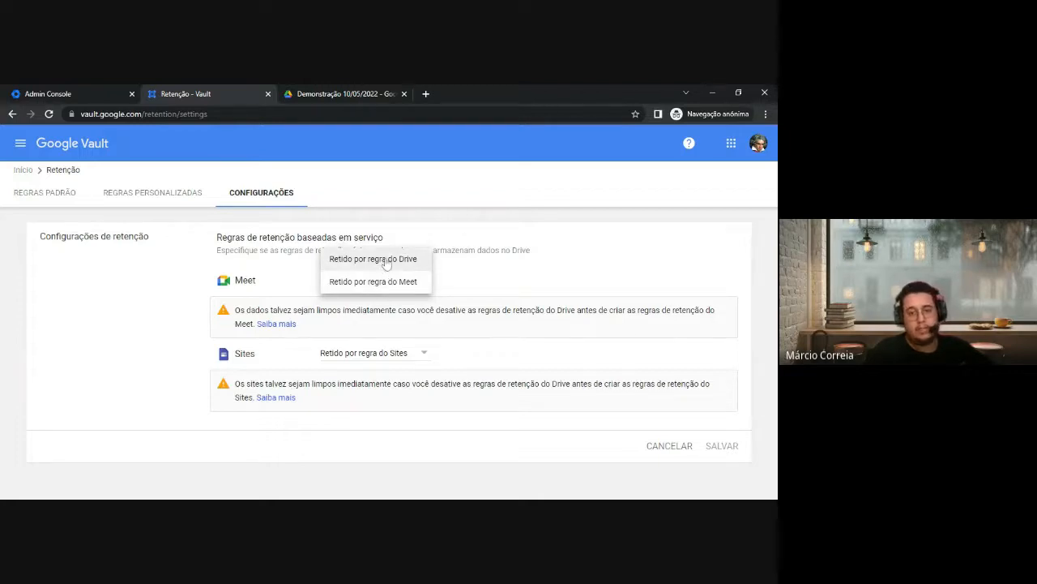
pyautogui.click(354, 281)
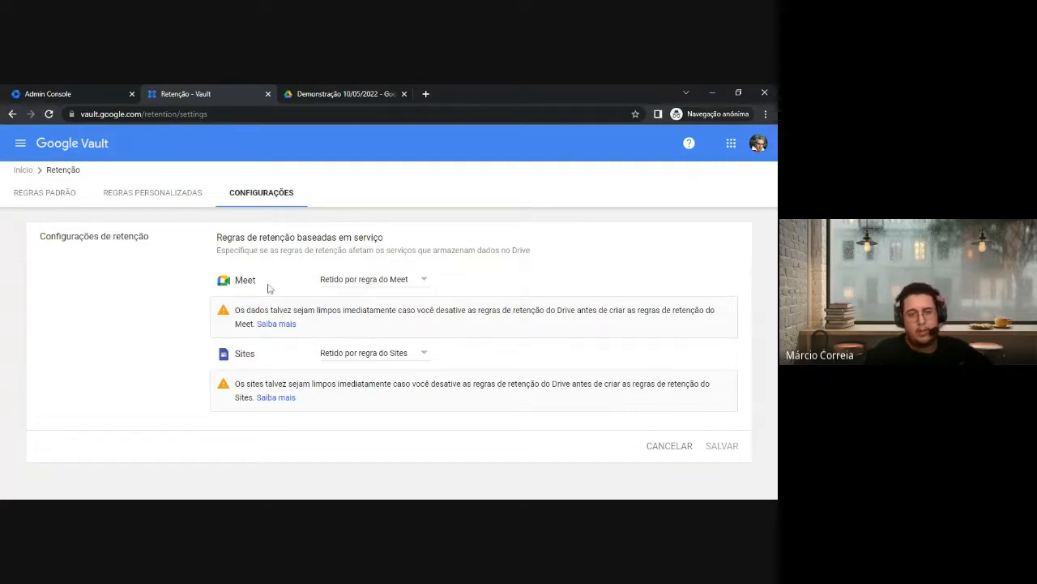
pyautogui.click(365, 287)
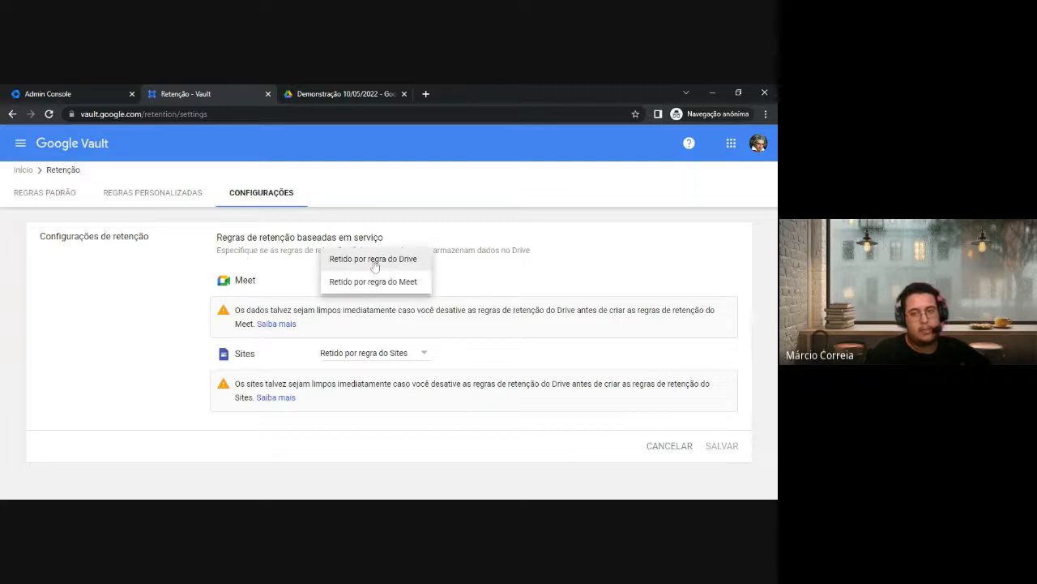
pyautogui.click(377, 261)
pyautogui.click(379, 282)
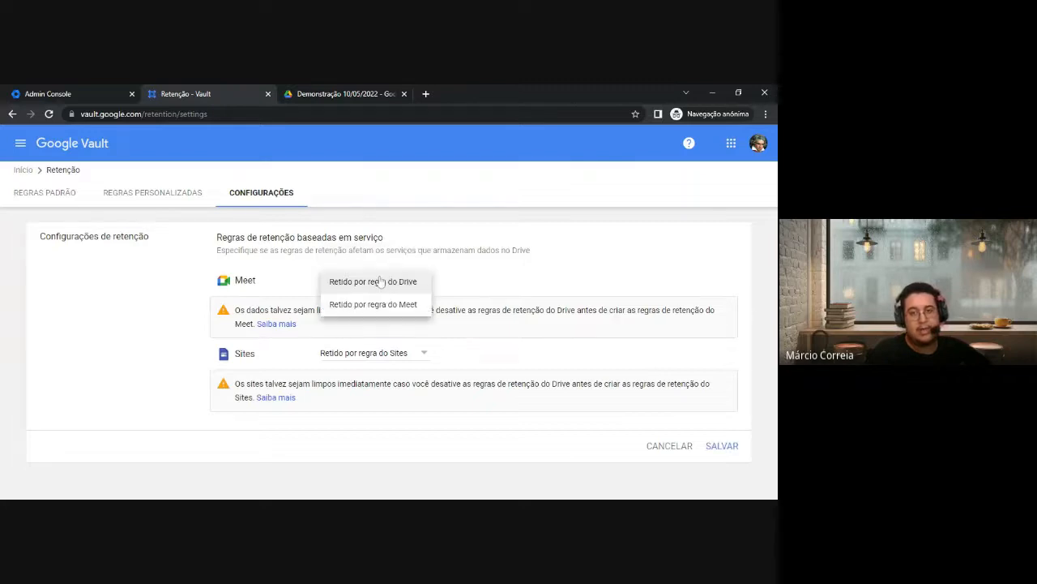
pyautogui.click(382, 303)
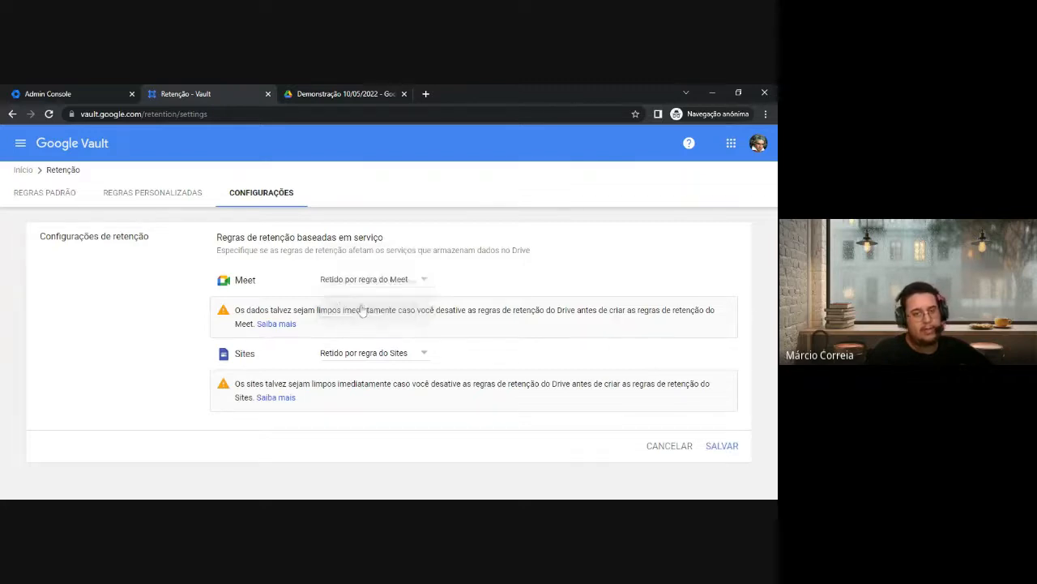
pyautogui.doubleClick(261, 281)
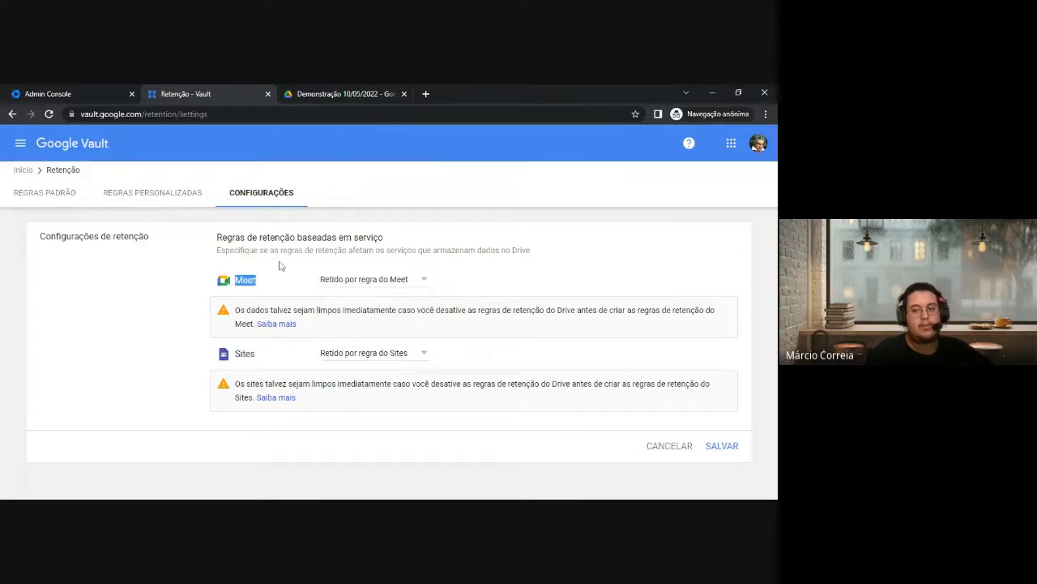
# Save the settings, accepting that dedicated rules replace Drive coverage, and return to default rules
pyautogui.click(713, 450)
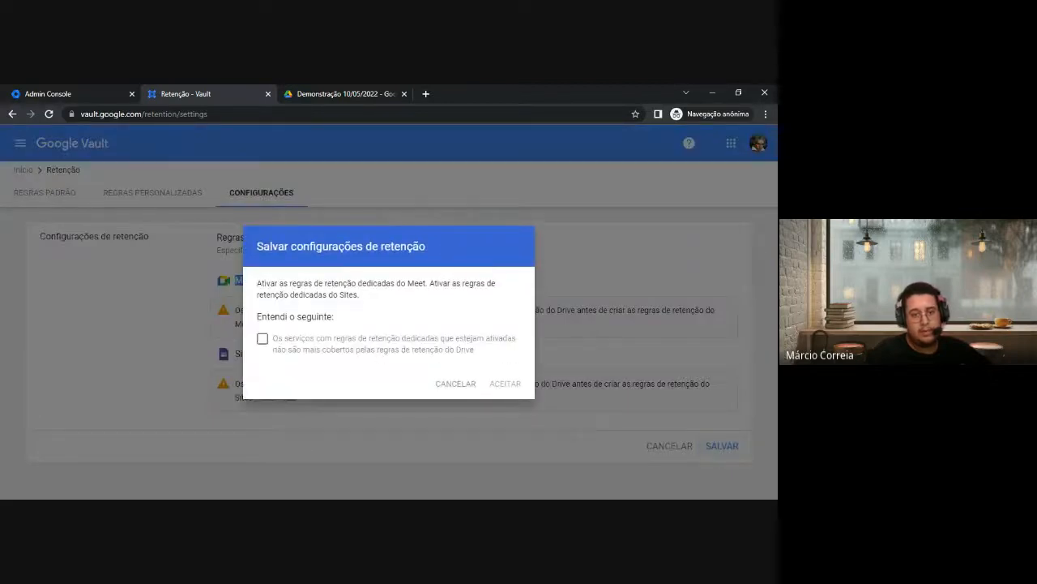
pyautogui.tripleClick(259, 283)
pyautogui.click(262, 338)
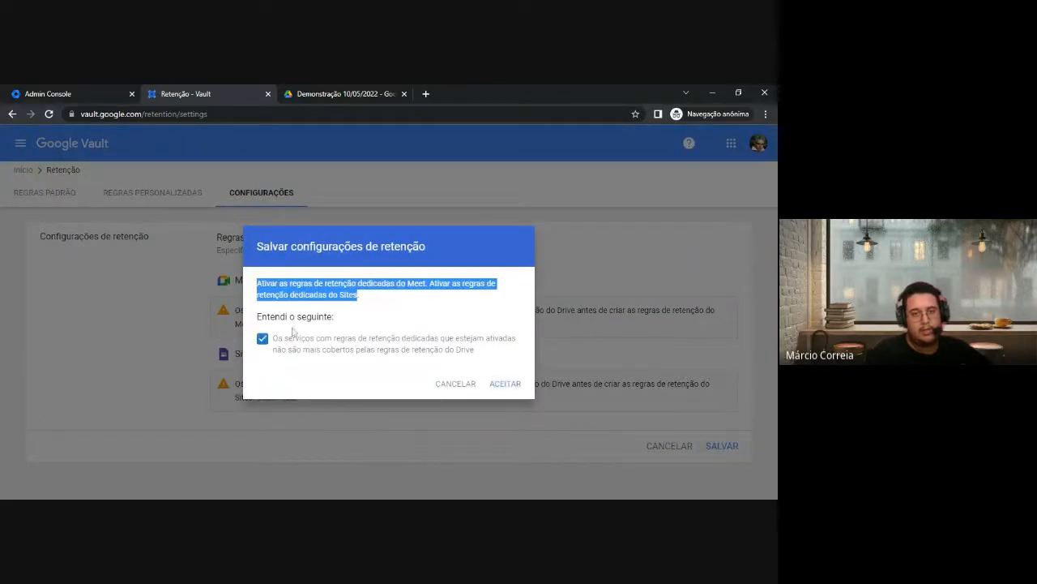
pyautogui.click(499, 383)
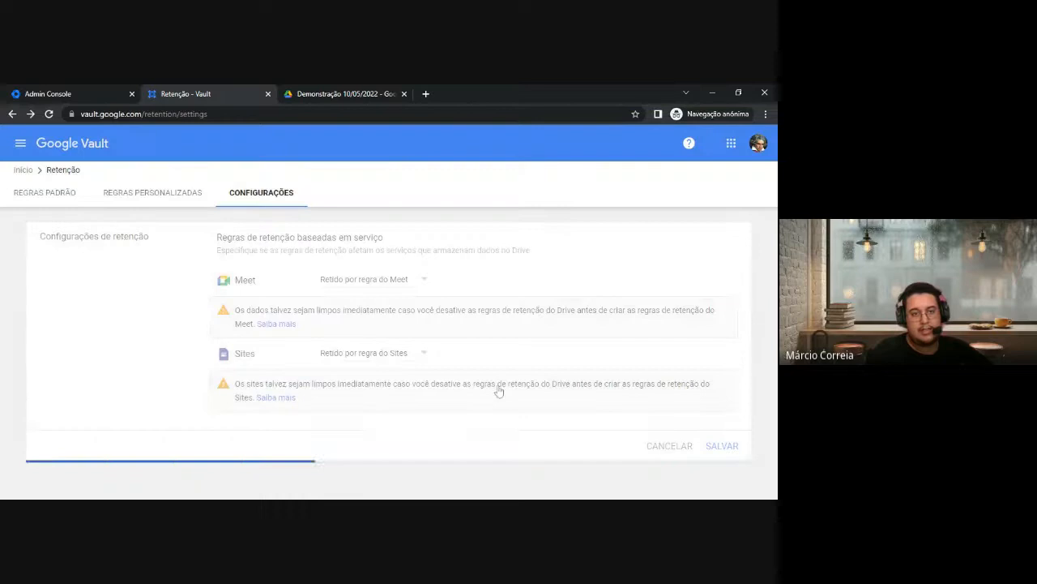
pyautogui.click(46, 198)
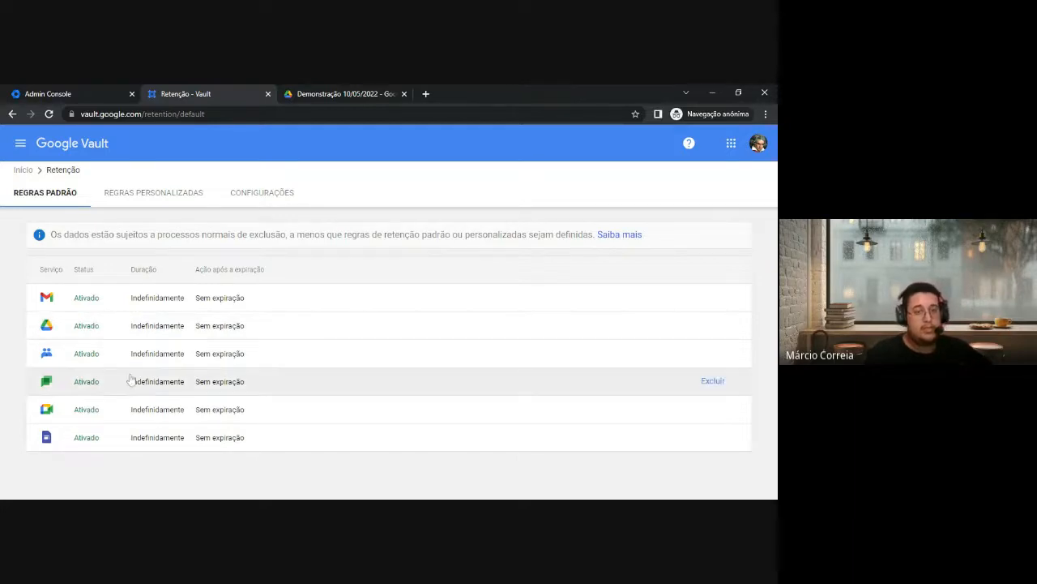
# Show the REGRAS PERSONALIZADAS list with its two Gmail rules and begin a new custom rule
pyautogui.click(140, 200)
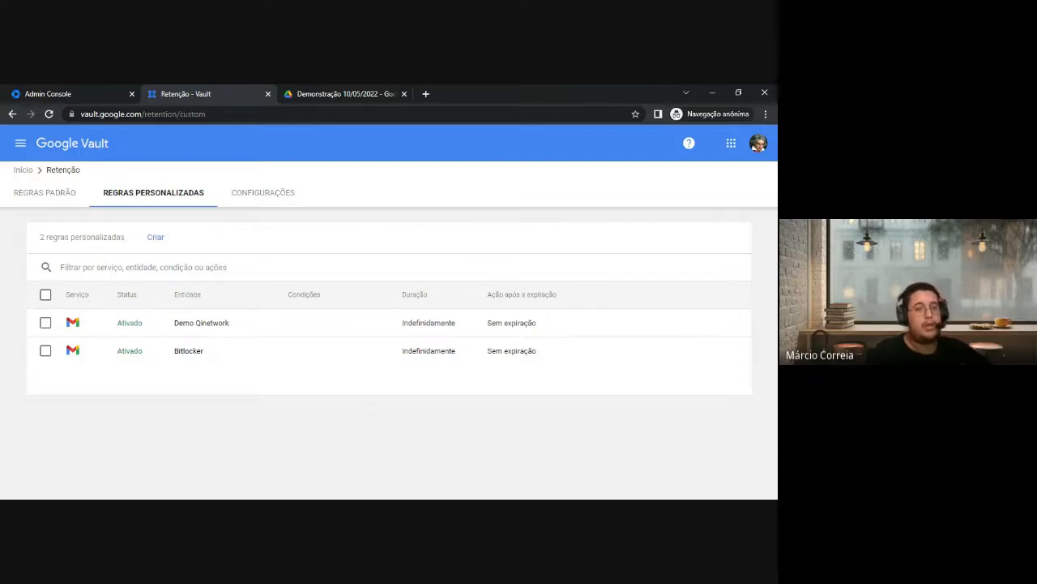
pyautogui.click(45, 192)
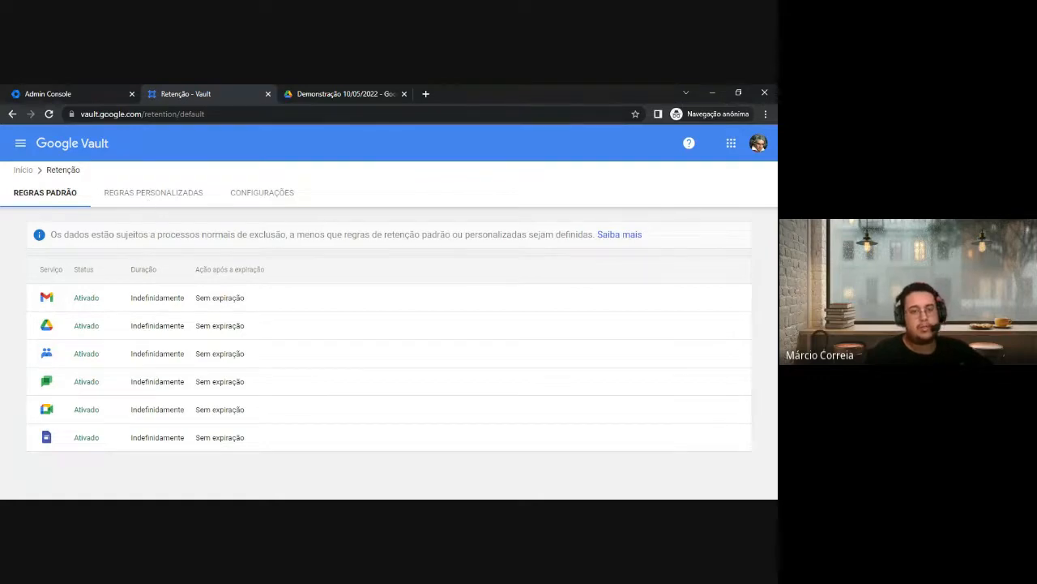
pyautogui.click(113, 199)
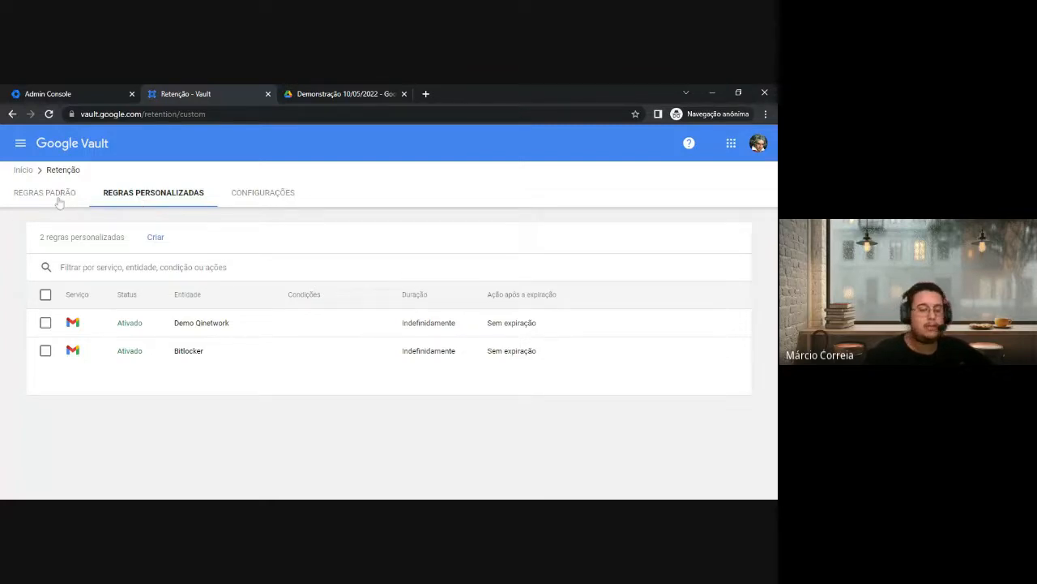
pyautogui.click(155, 237)
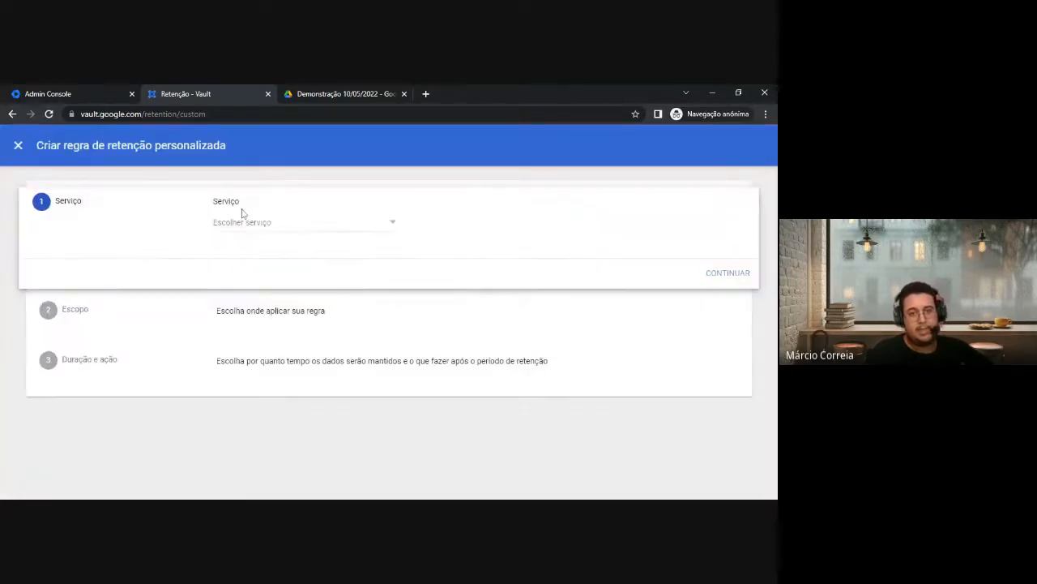
# Choose Gmail as the new rule's service and continue to the scope step
pyautogui.moveTo(214, 201); pyautogui.dragTo(249, 206)
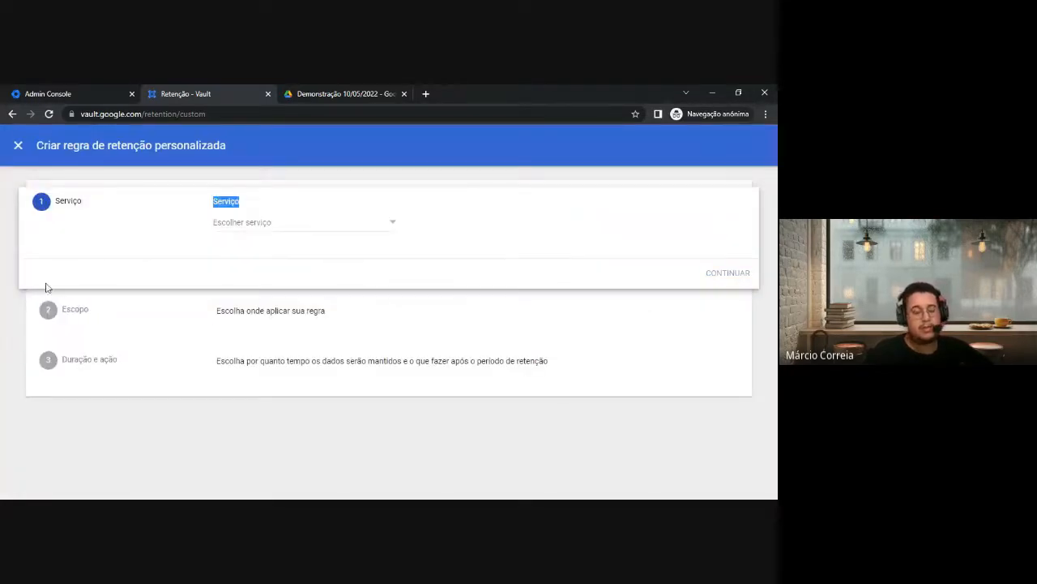
pyautogui.click(242, 225)
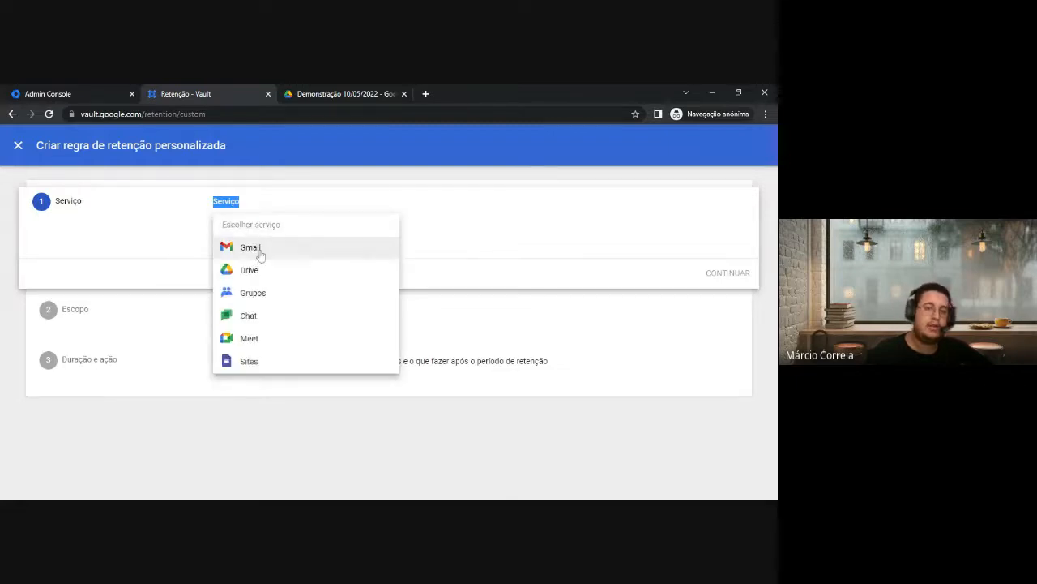
pyautogui.click(260, 255)
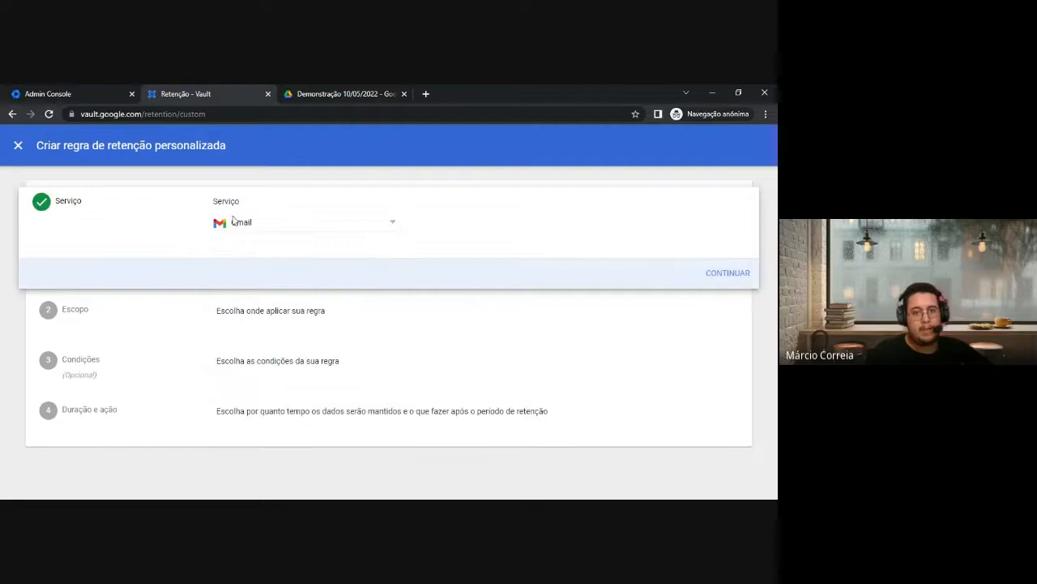
pyautogui.click(246, 231)
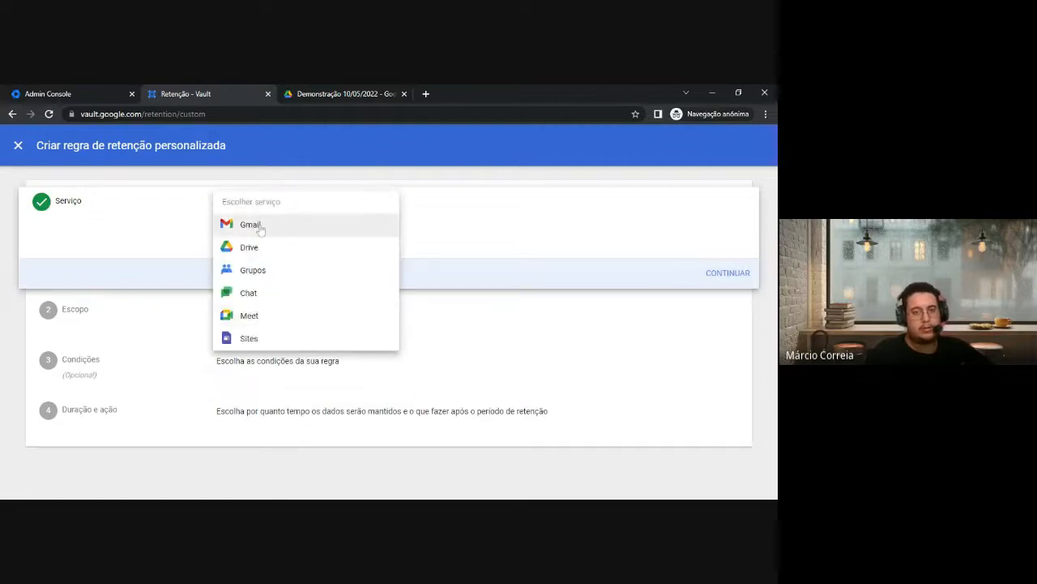
pyautogui.click(260, 230)
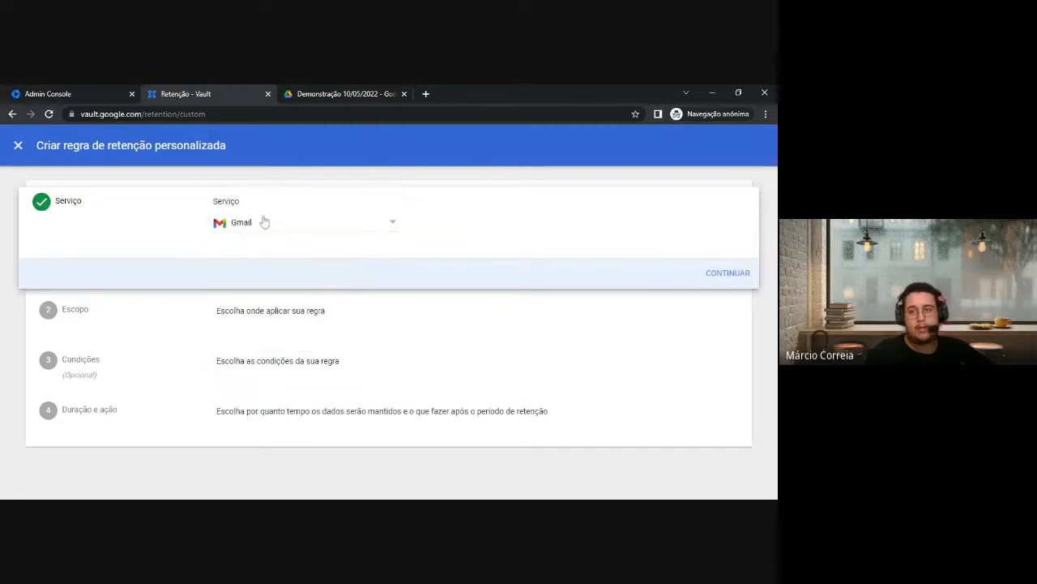
pyautogui.click(727, 277)
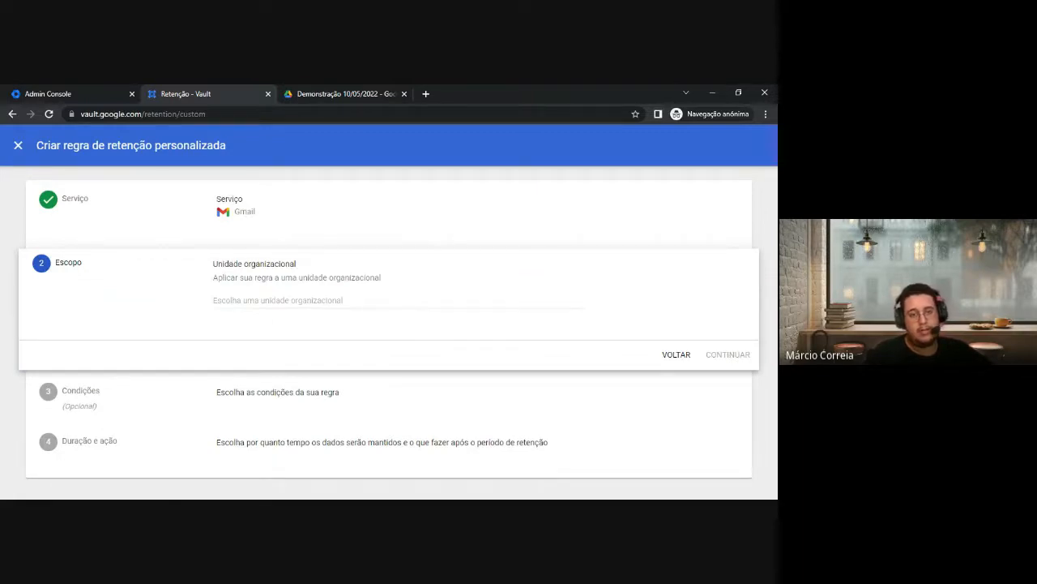
# Scope the rule to the Teste organizational unit and continue to Condições
pyautogui.click(275, 299)
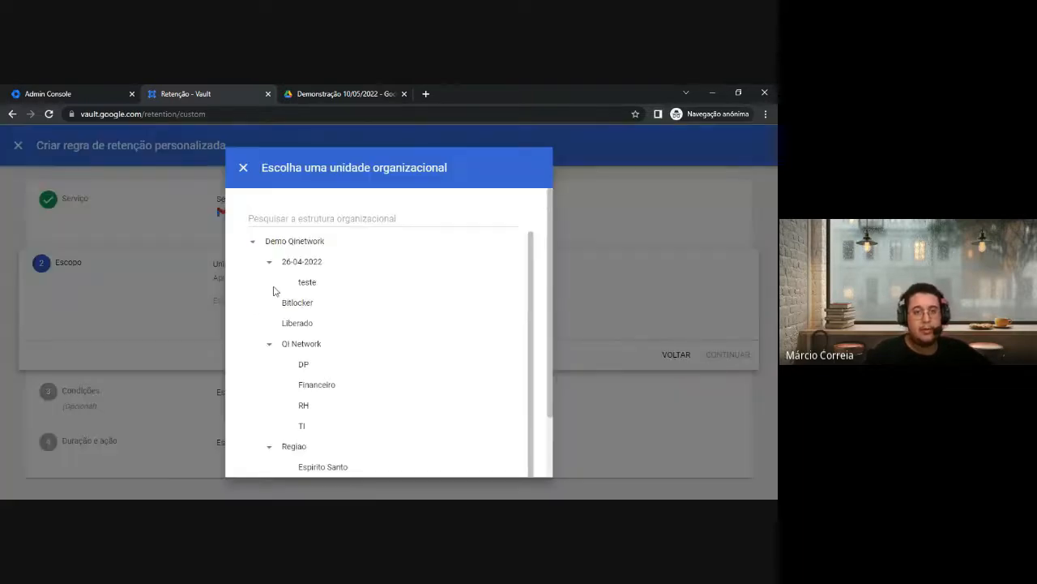
pyautogui.scroll(-1, 276, 243)
pyautogui.scroll(1, 301, 340)
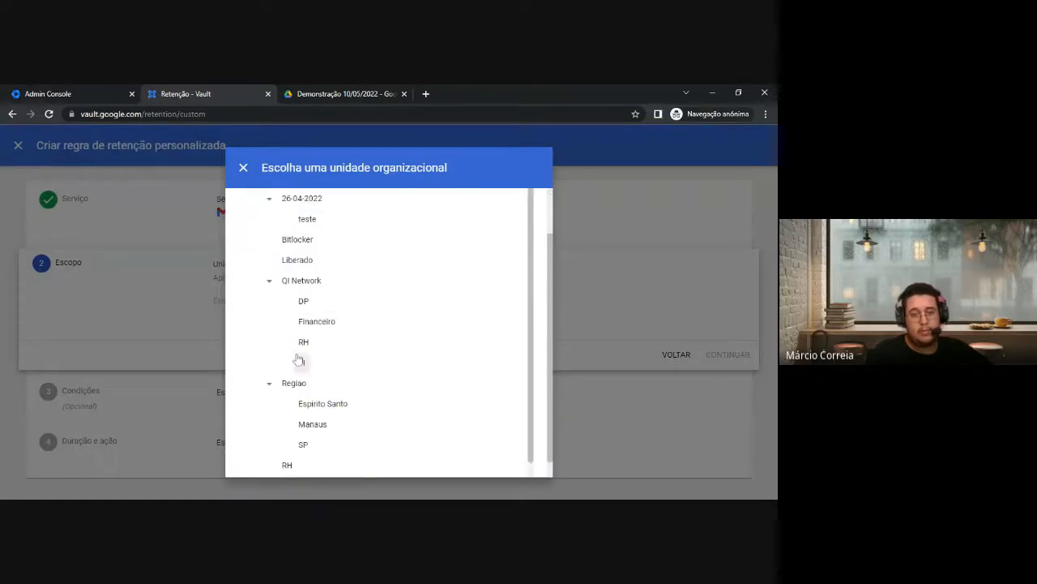
pyautogui.scroll(-1, 315, 287)
pyautogui.scroll(1, 296, 338)
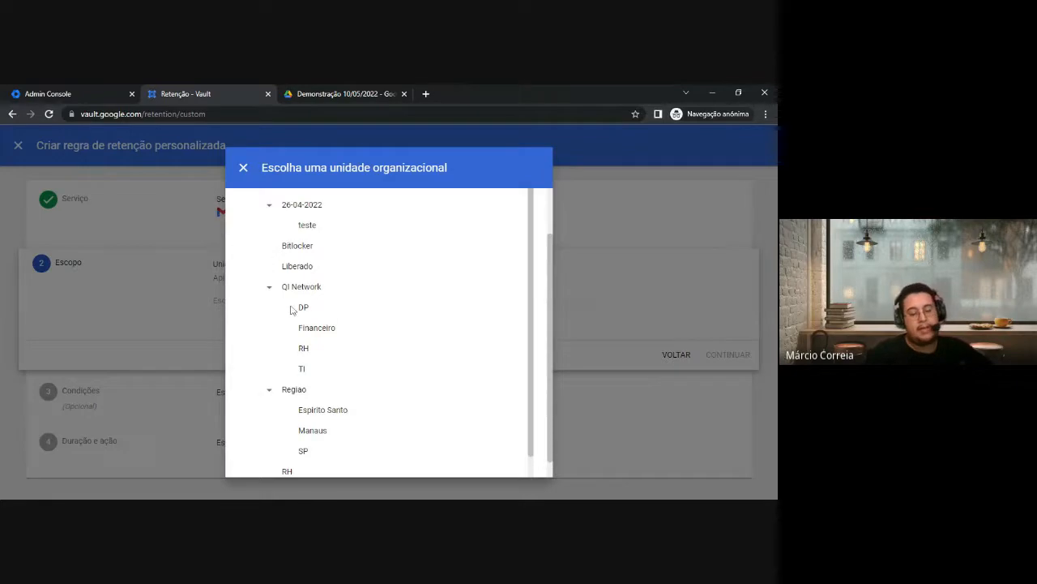
pyautogui.scroll(2, 296, 239)
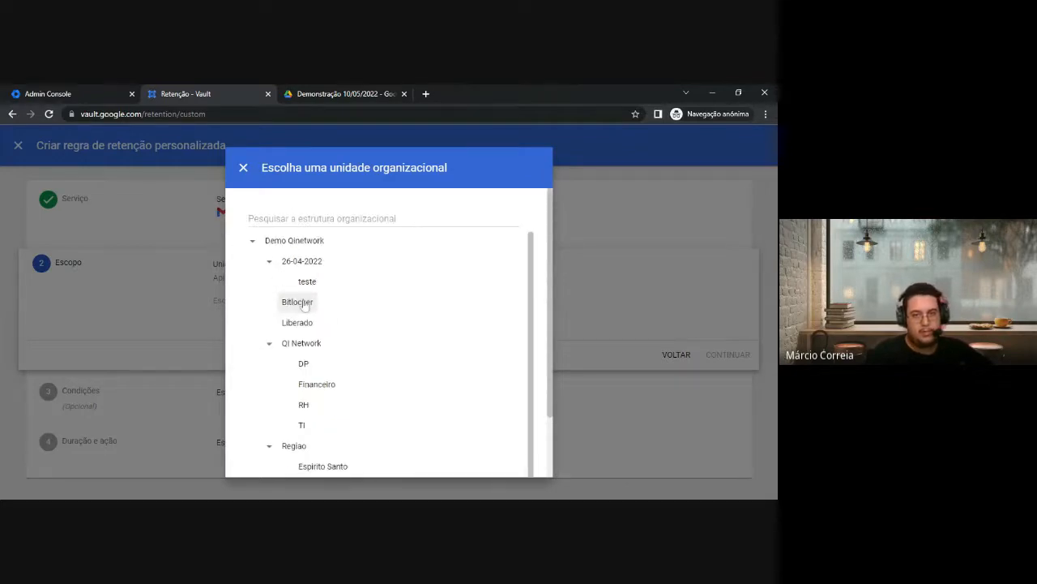
pyautogui.scroll(-4, 325, 431)
pyautogui.click(298, 447)
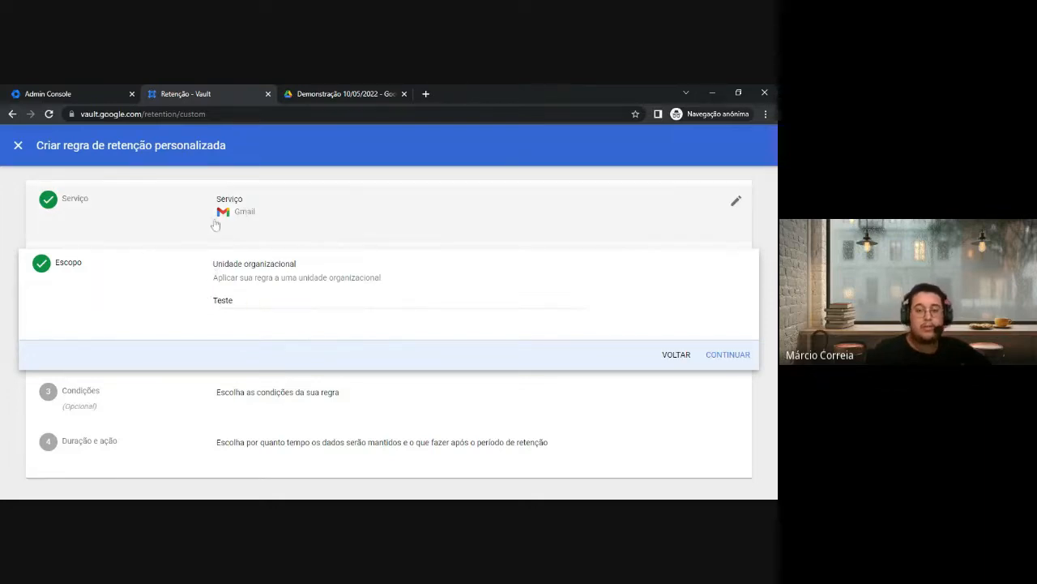
pyautogui.click(721, 365)
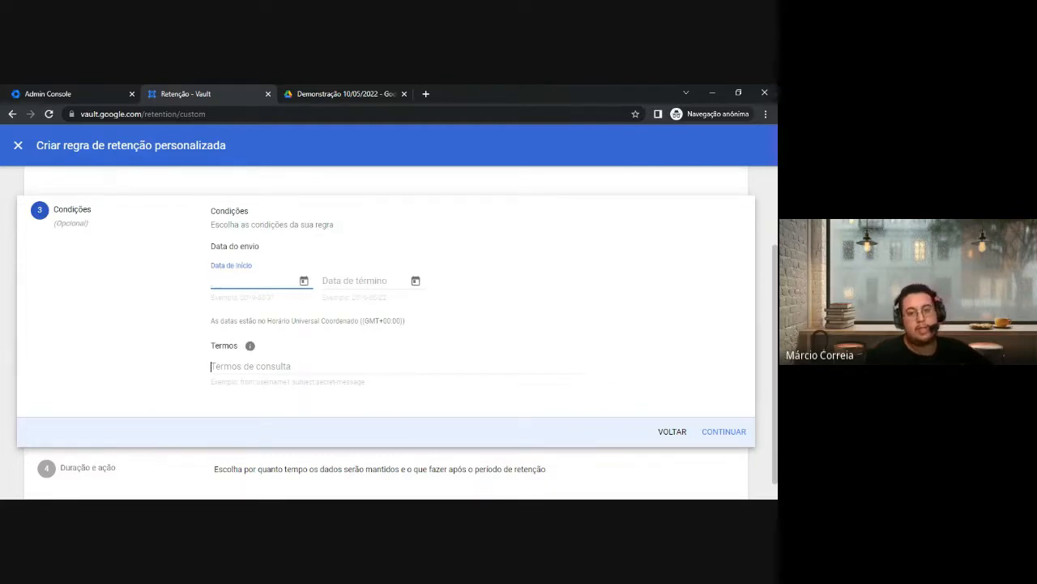
# Open the search operators help article from the Termos field and show the general operators table
pyautogui.click(241, 365)
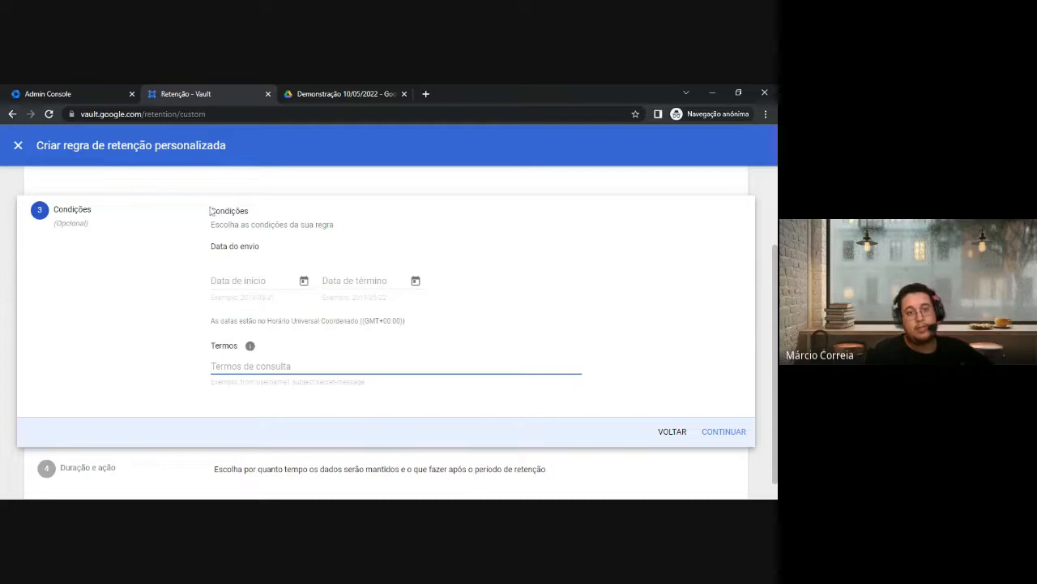
pyautogui.moveTo(250, 348)
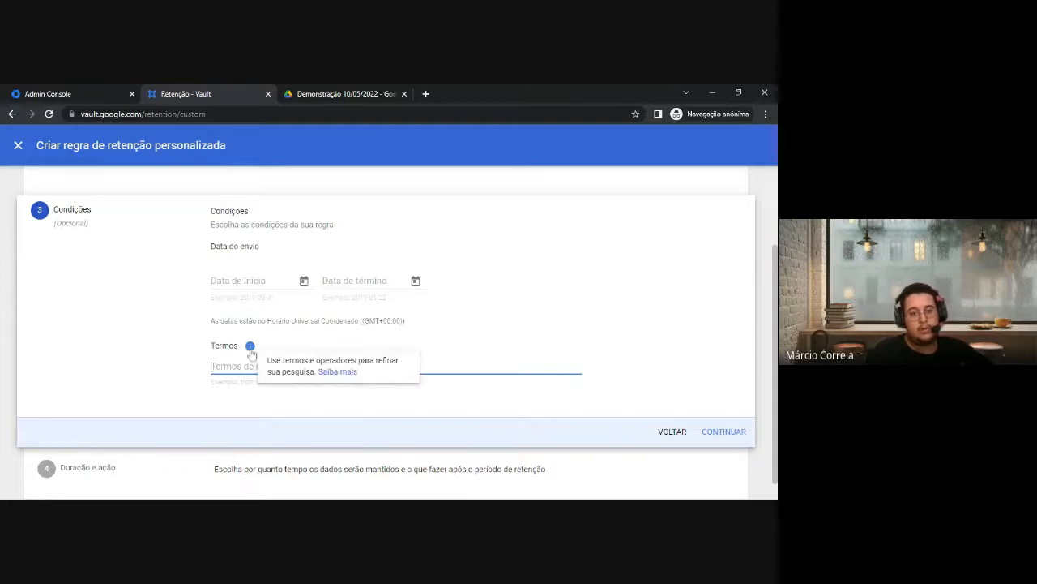
pyautogui.click(333, 373)
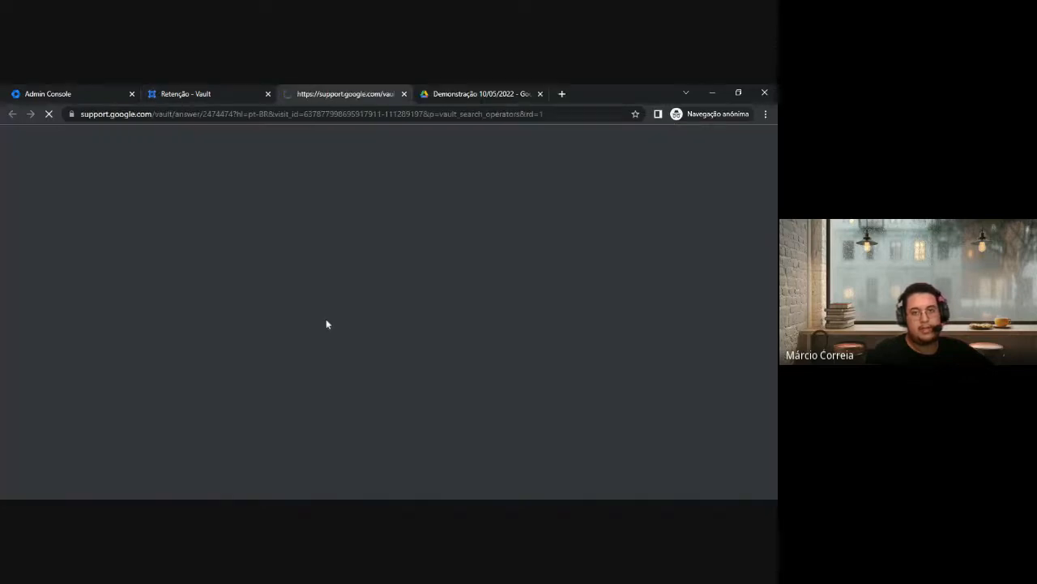
pyautogui.scroll(-6, 297, 329)
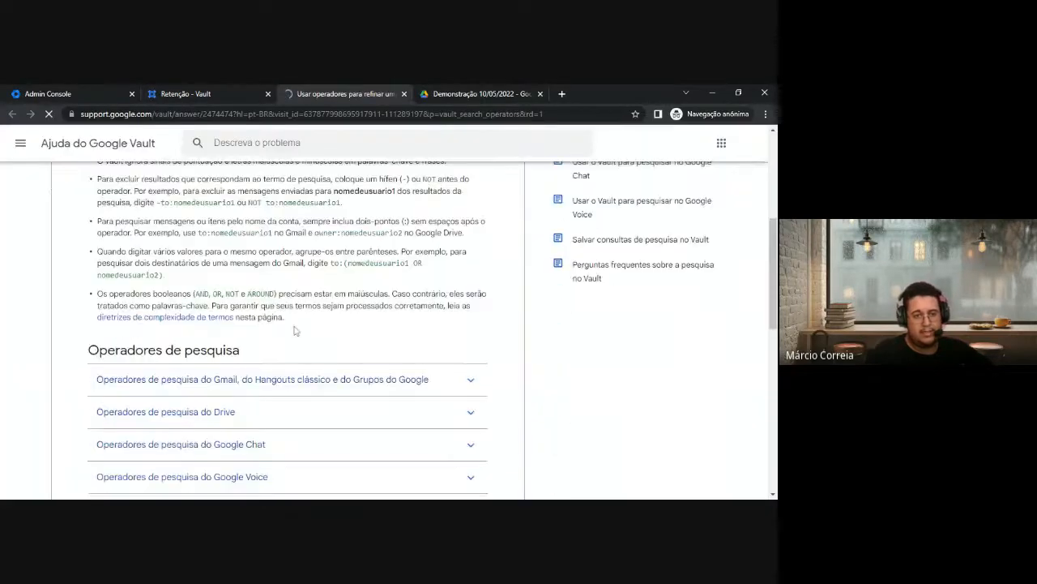
pyautogui.click(243, 379)
pyautogui.scroll(-4, 243, 380)
pyautogui.scroll(-1, 324, 209)
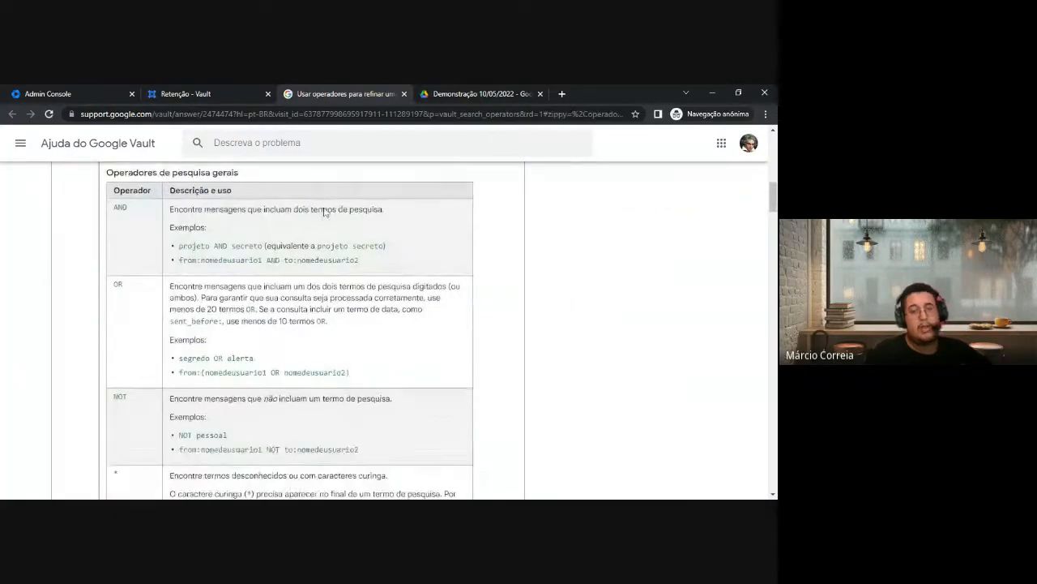
# Load Gmail and use advanced search to list messages sent to the colleague's address
pyautogui.click(320, 118)
pyautogui.write('gmail.com')
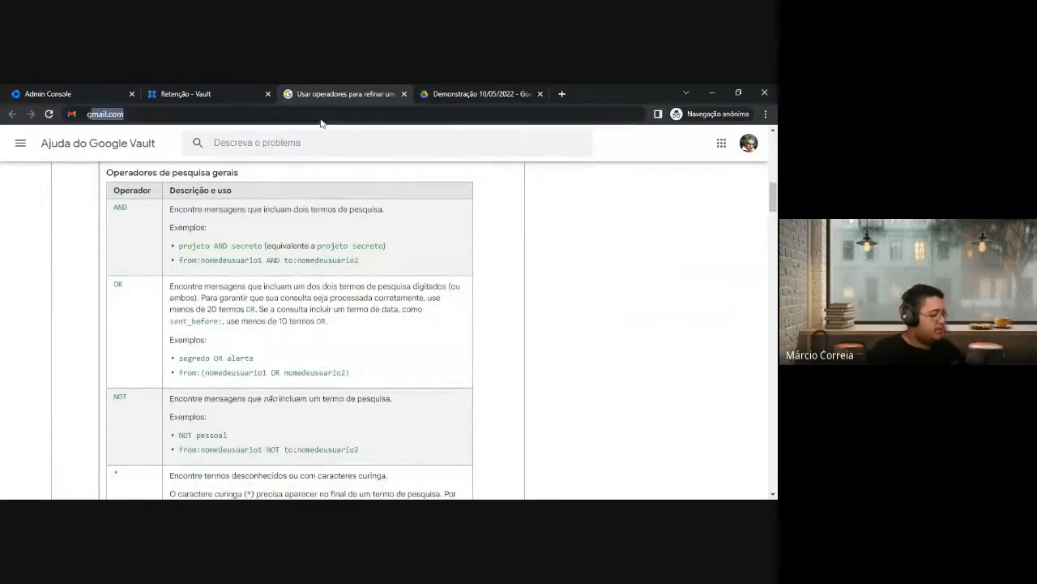
pyautogui.press('Return')
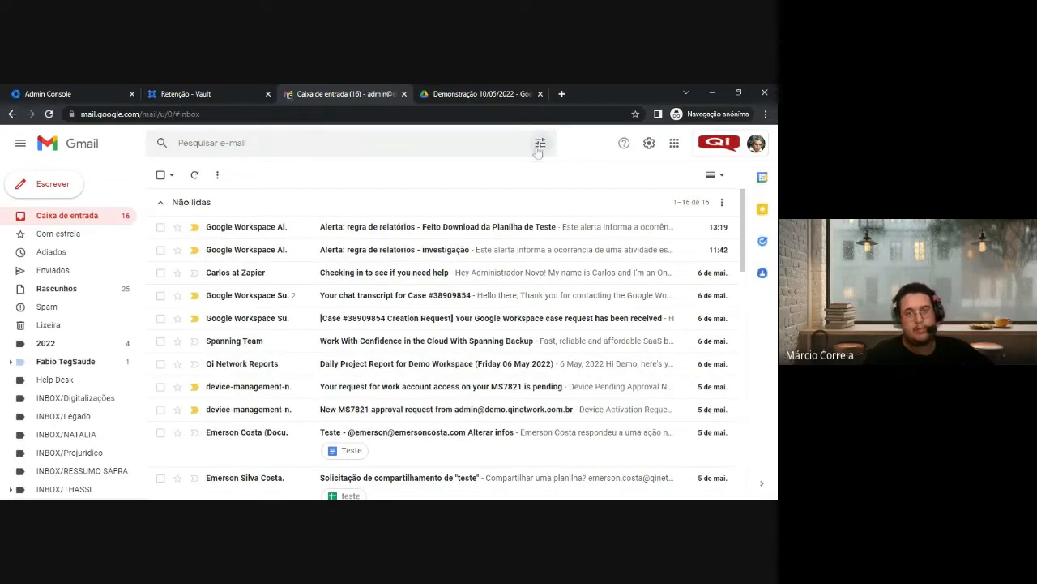
pyautogui.click(539, 149)
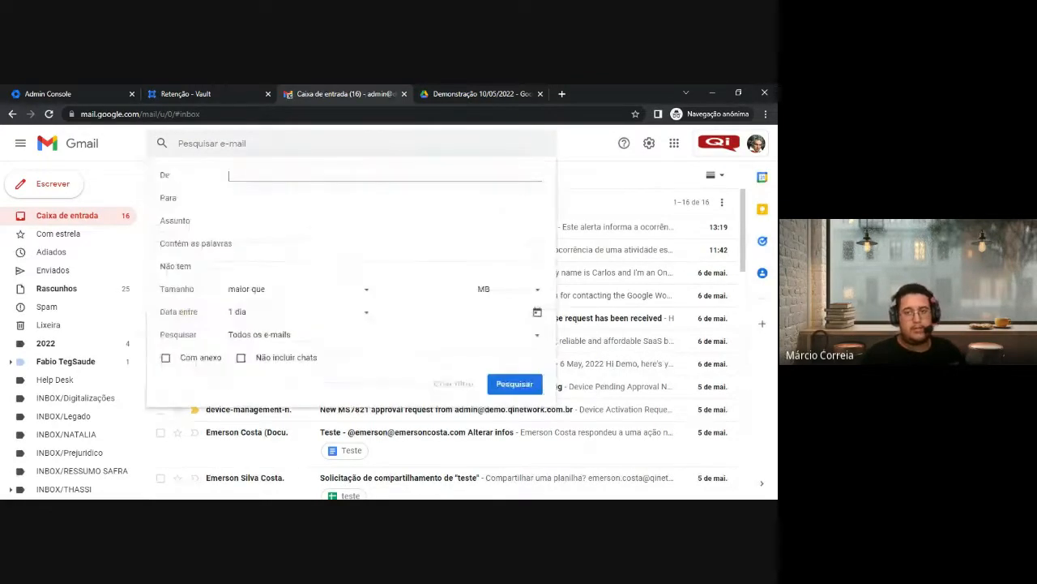
pyautogui.click(244, 197)
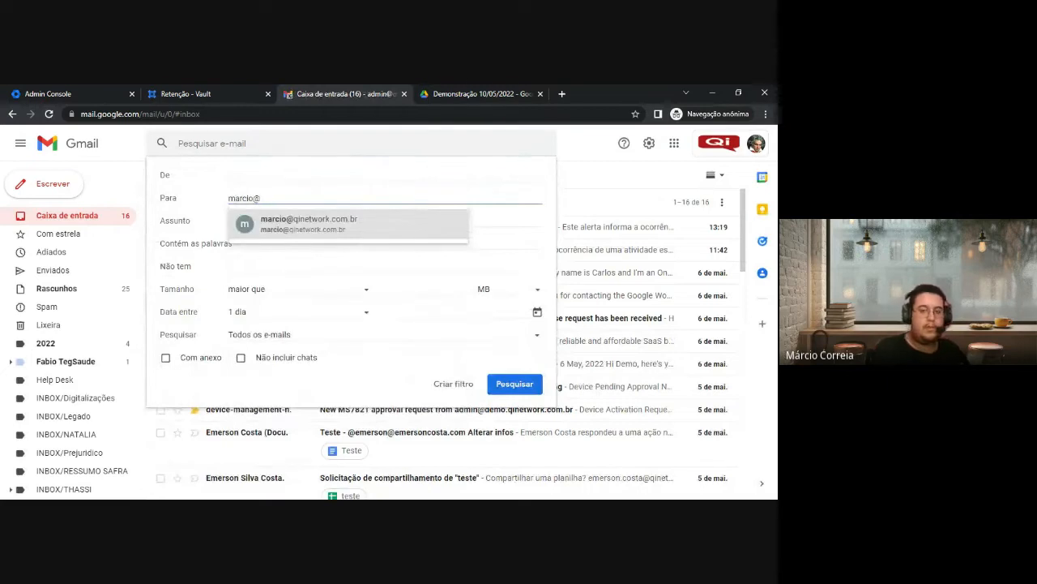
pyautogui.click(343, 224)
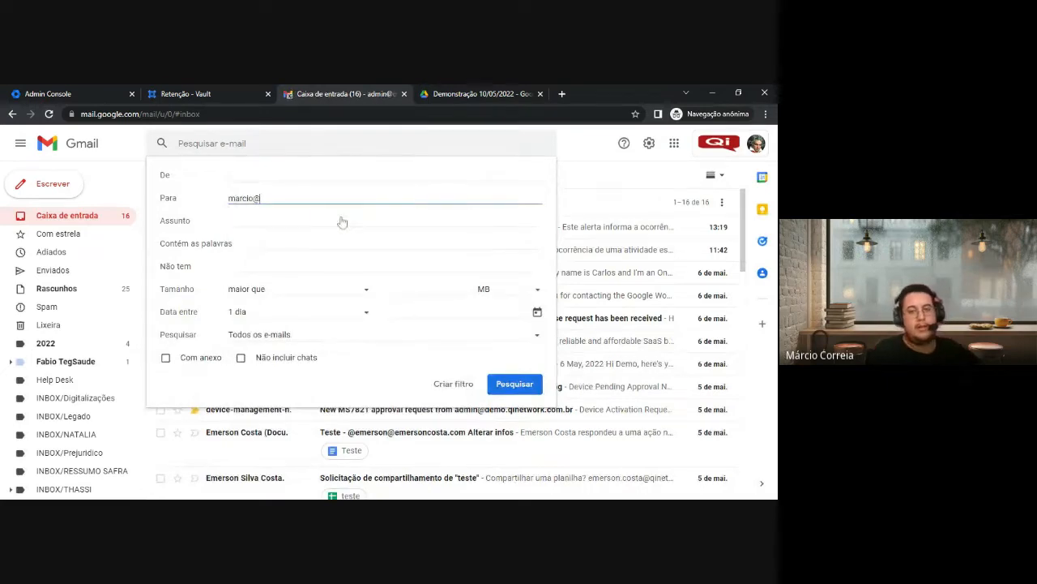
pyautogui.click(504, 385)
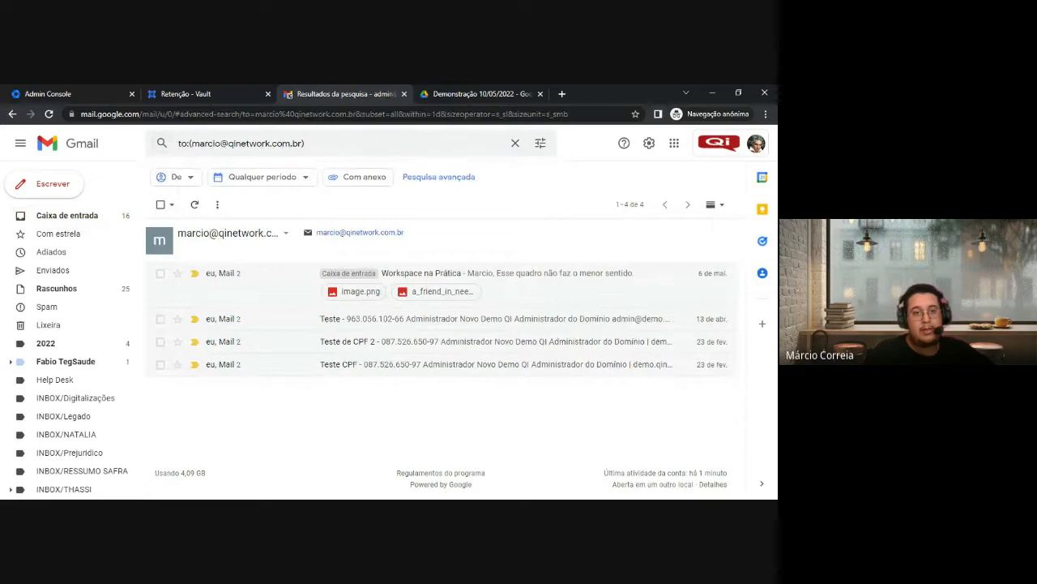
# Copy the resulting to: search query and return to the Vault rule's Termos field
pyautogui.moveTo(179, 143); pyautogui.dragTo(304, 142)
pyautogui.hotkey('ctrl', 'c')
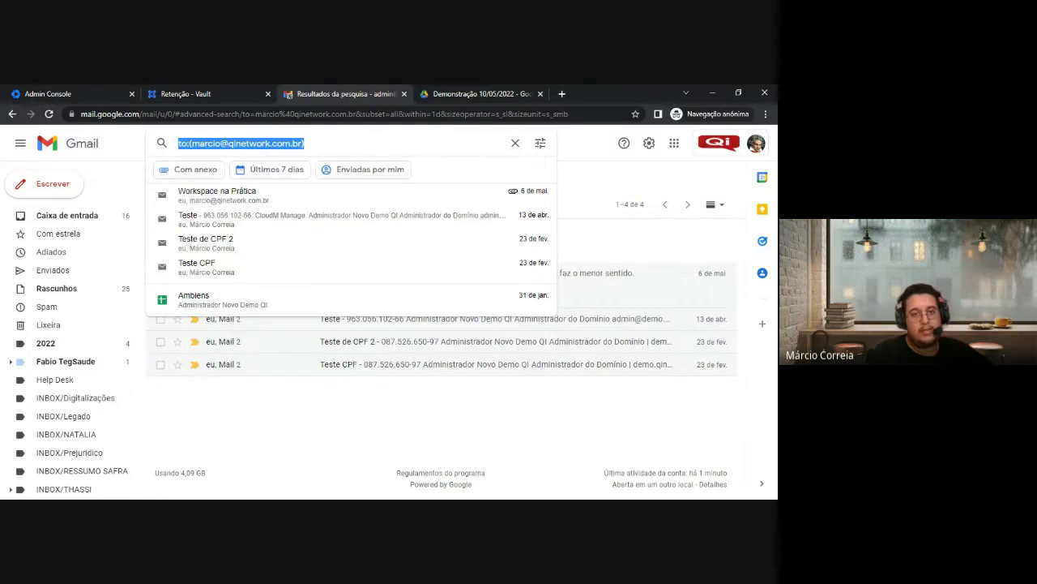
pyautogui.click(232, 89)
pyautogui.click(396, 366)
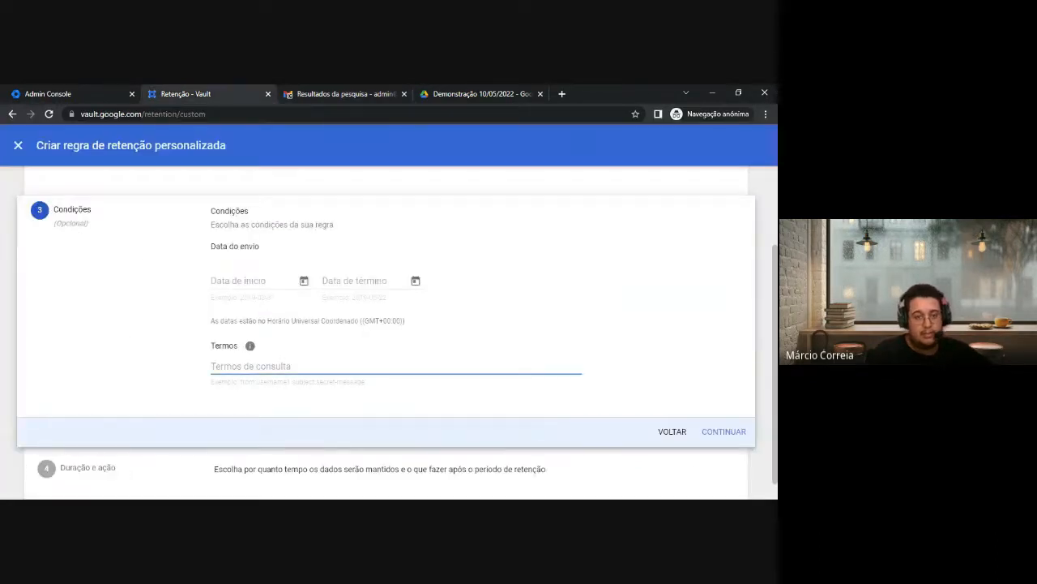
# Paste the to:(colleague's address) query as the Termos condition and proceed to Duração e ação
pyautogui.hotkey('ctrl', 'v')
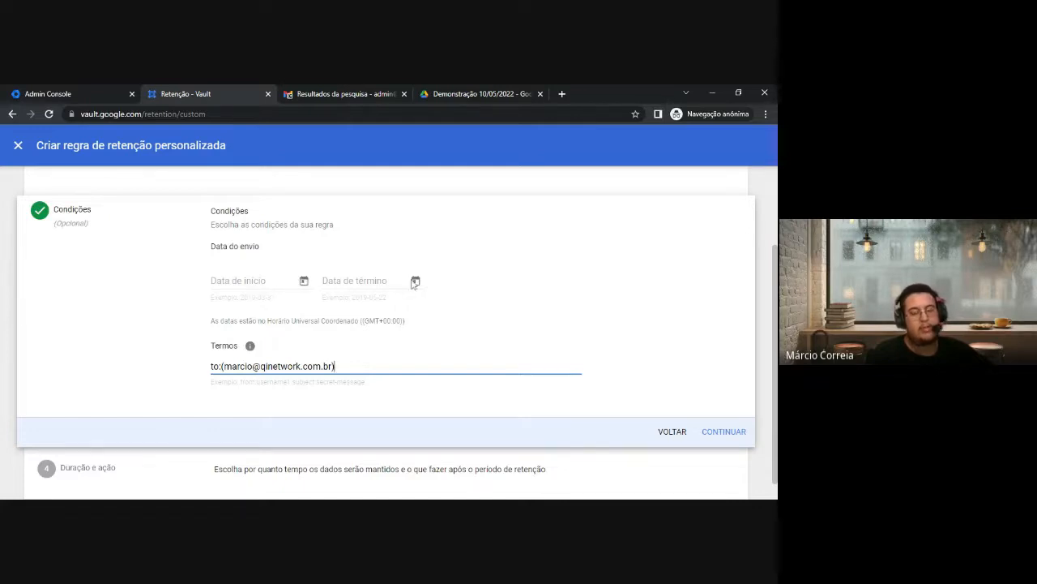
pyautogui.scroll(-1, 439, 281)
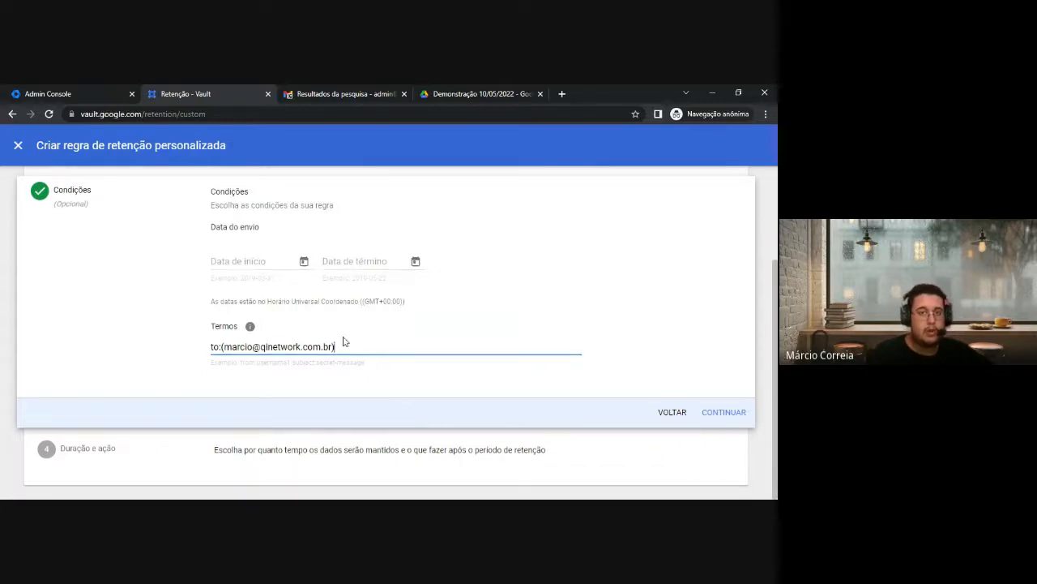
pyautogui.moveTo(336, 349); pyautogui.dragTo(259, 357)
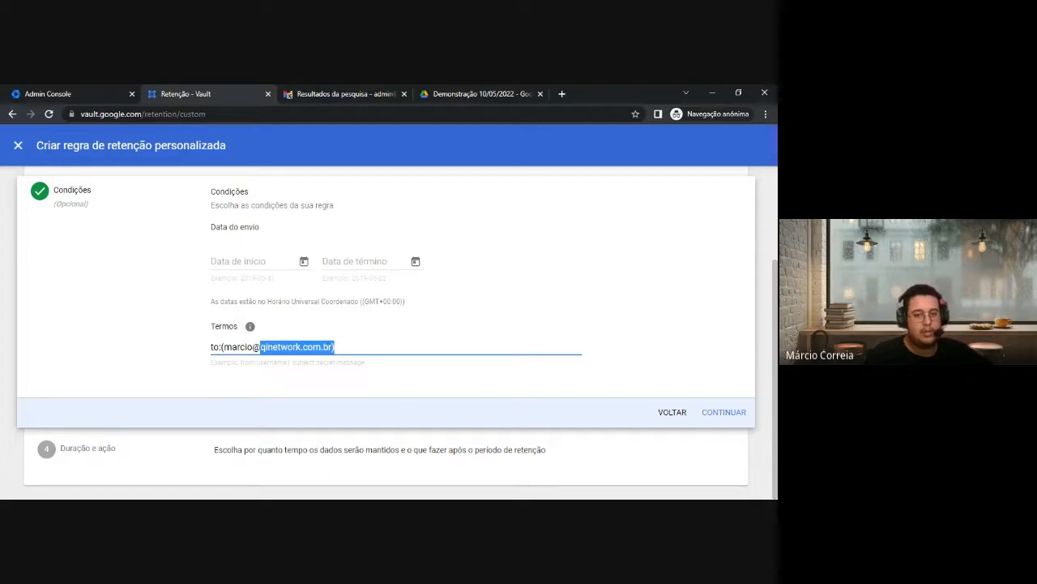
pyautogui.click(340, 347)
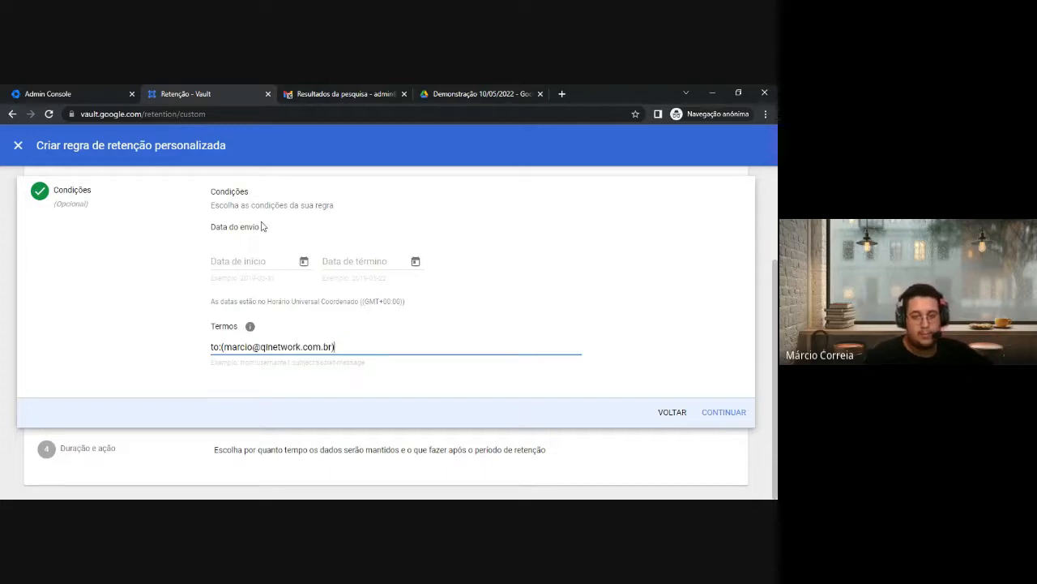
pyautogui.click(727, 413)
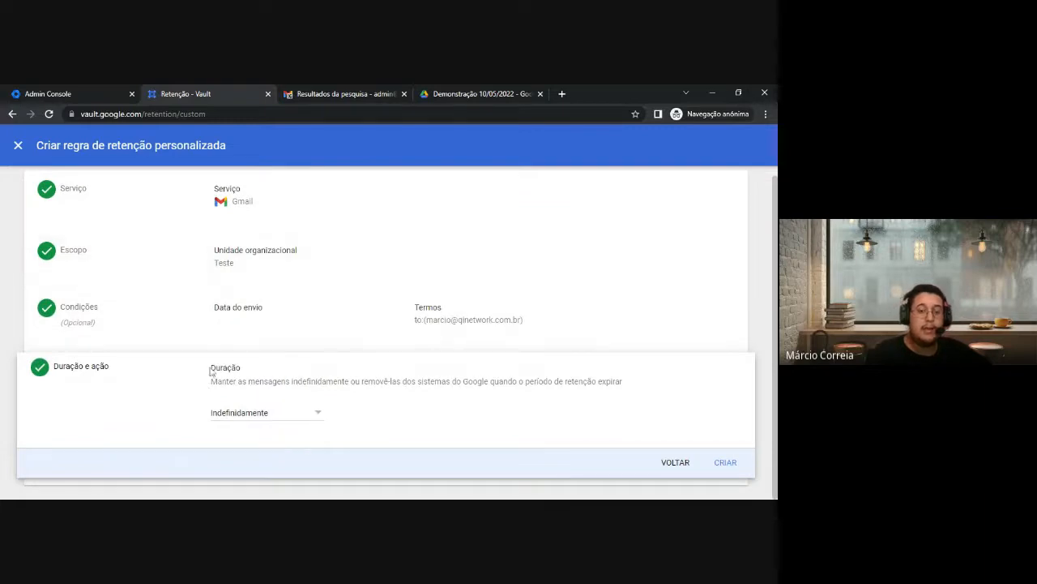
# Change Duração from Indefinidamente to a Período de retenção of 30 days
pyautogui.moveTo(210, 367); pyautogui.dragTo(678, 386)
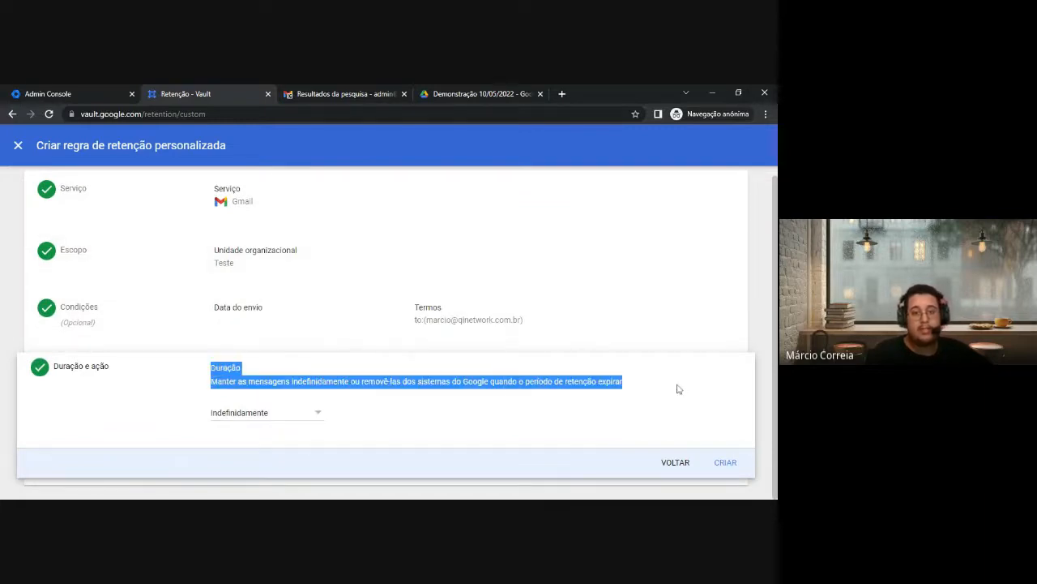
pyautogui.scroll(1, 466, 401)
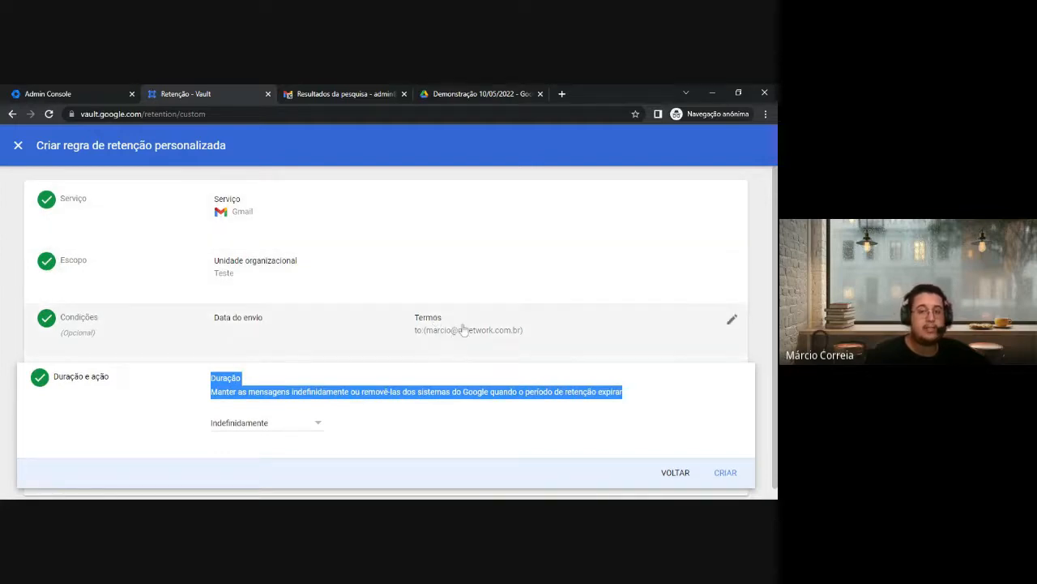
pyautogui.scroll(-1, 372, 343)
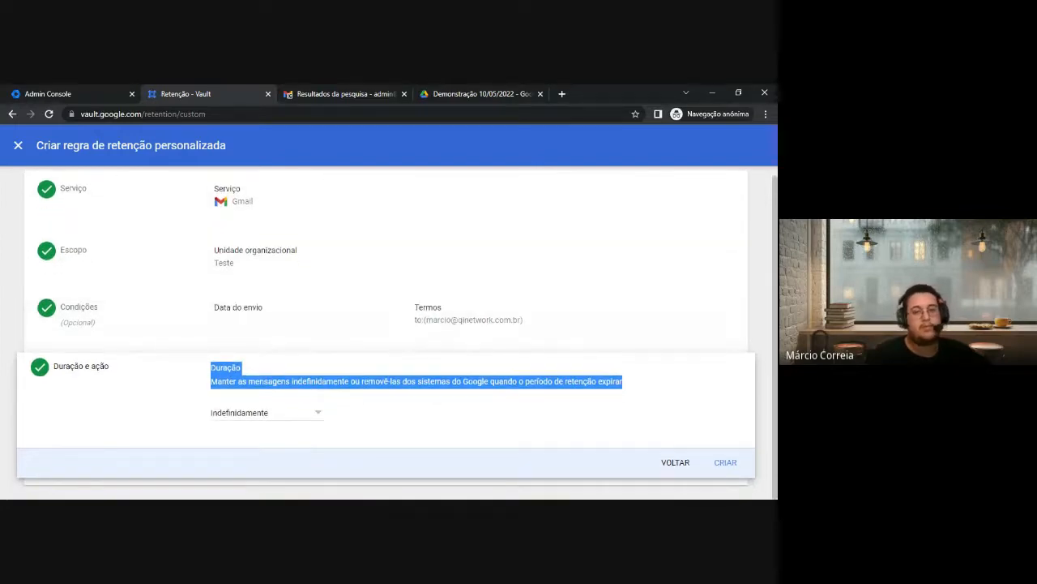
pyautogui.click(263, 414)
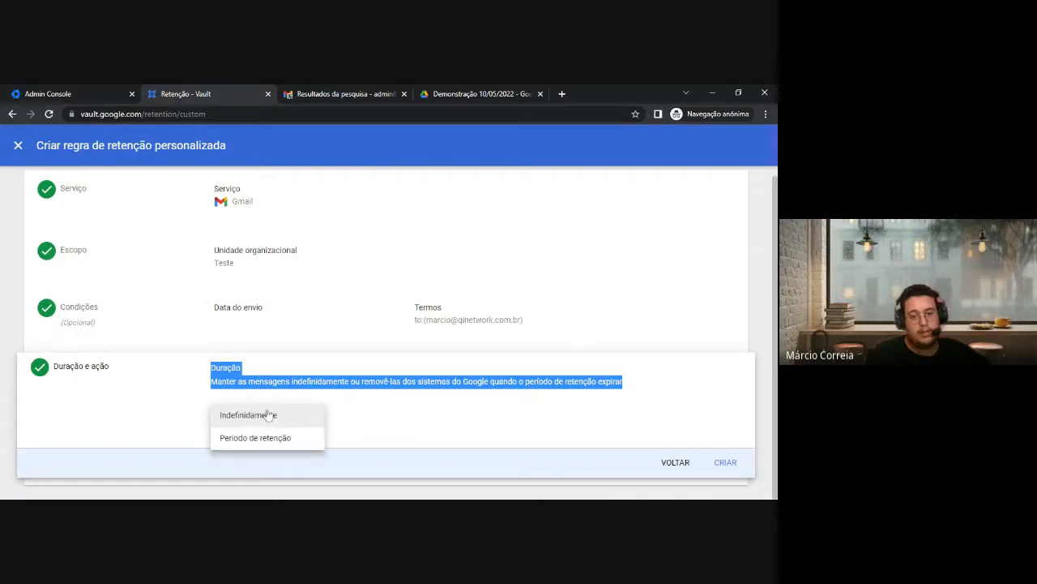
pyautogui.click(274, 440)
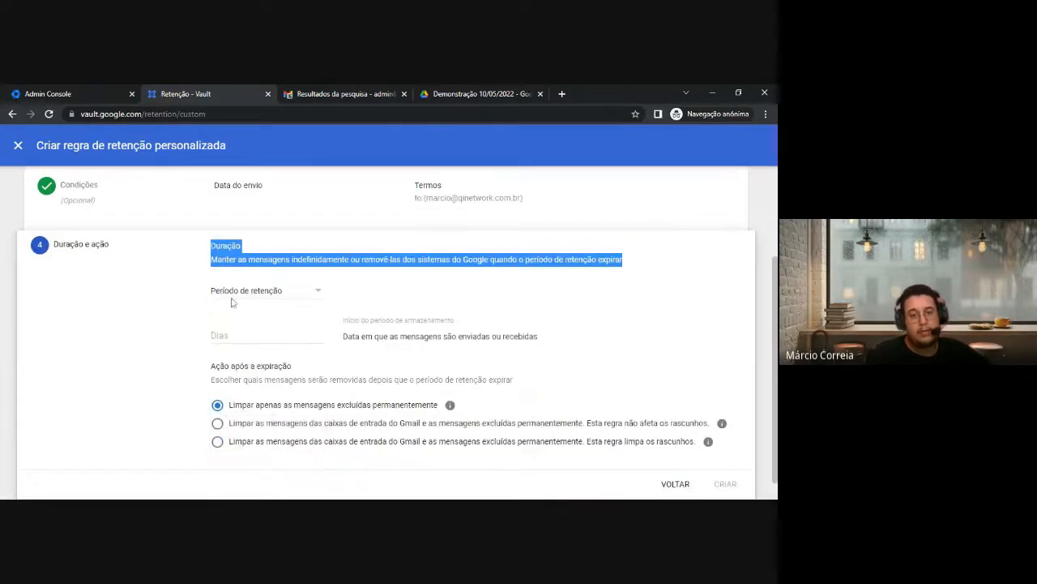
pyautogui.click(265, 332)
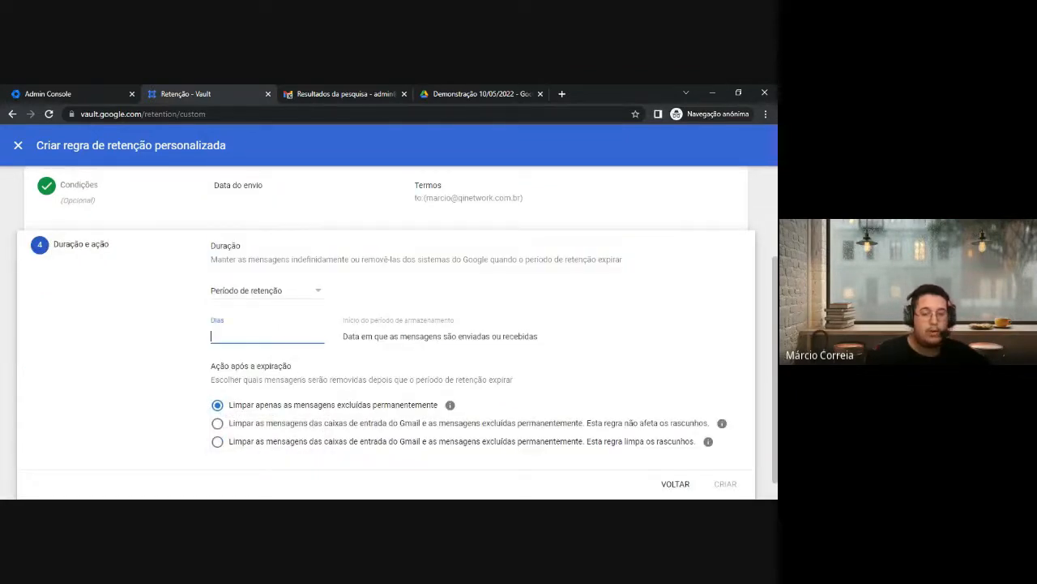
pyautogui.write('30')
pyautogui.click(160, 344)
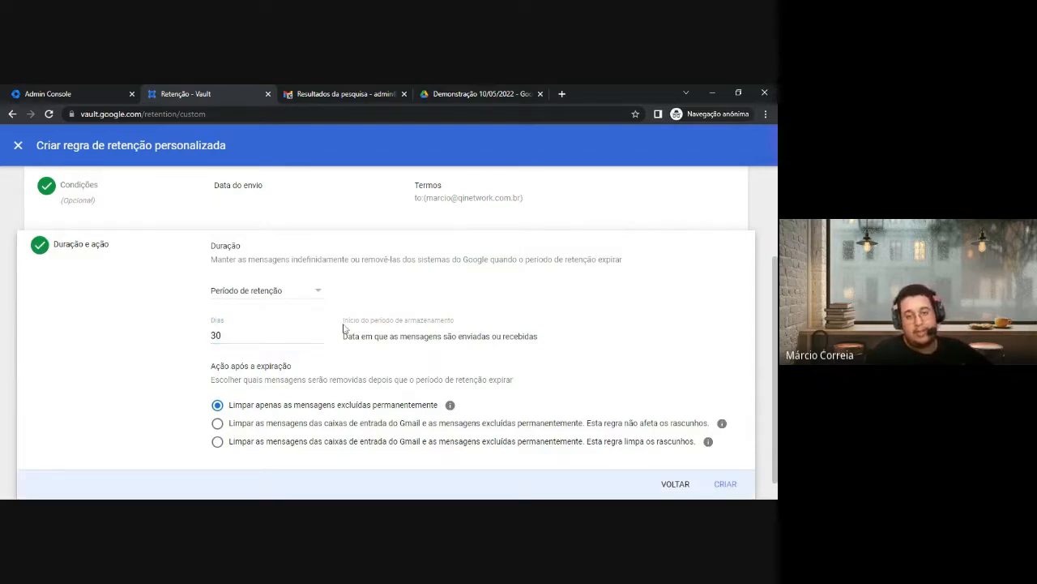
pyautogui.moveTo(343, 321); pyautogui.dragTo(423, 321)
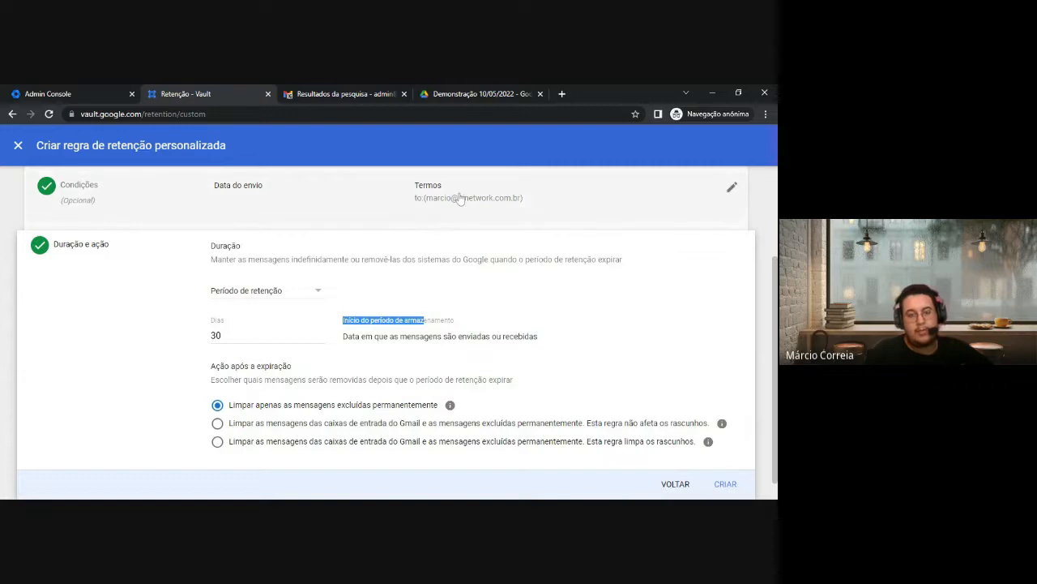
pyautogui.click(271, 335)
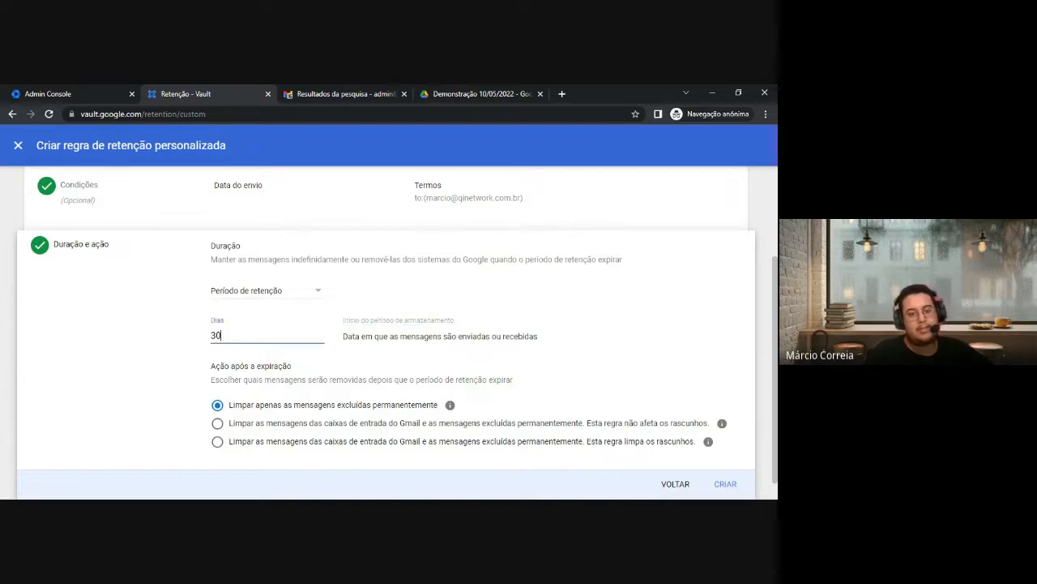
pyautogui.moveTo(209, 365); pyautogui.dragTo(296, 370)
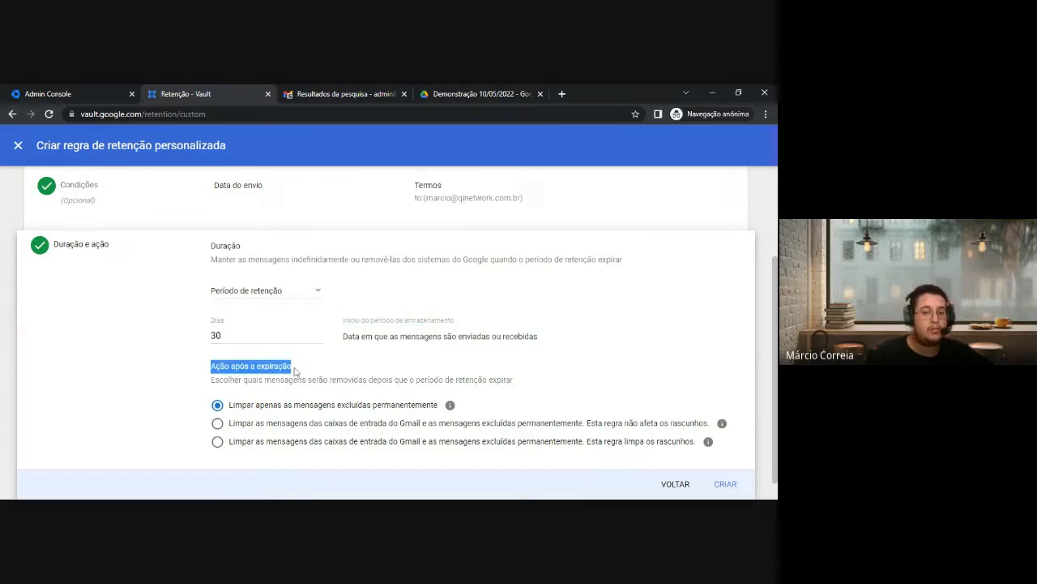
pyautogui.scroll(-1, 268, 441)
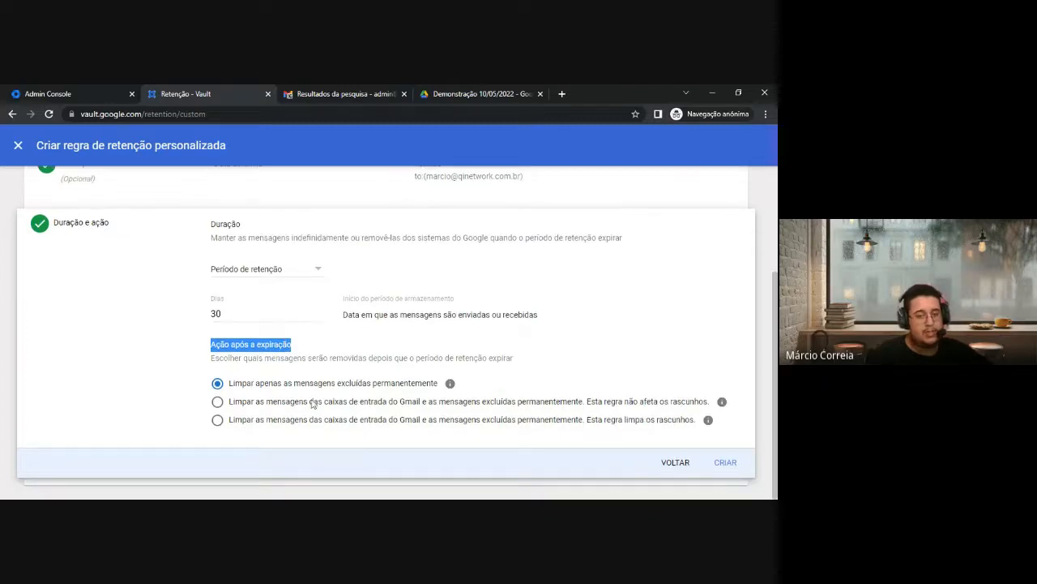
# Pick the second expiry option to purge inbox and permanently deleted messages, sparing drafts
pyautogui.click(230, 389)
pyautogui.moveTo(229, 389); pyautogui.dragTo(439, 389)
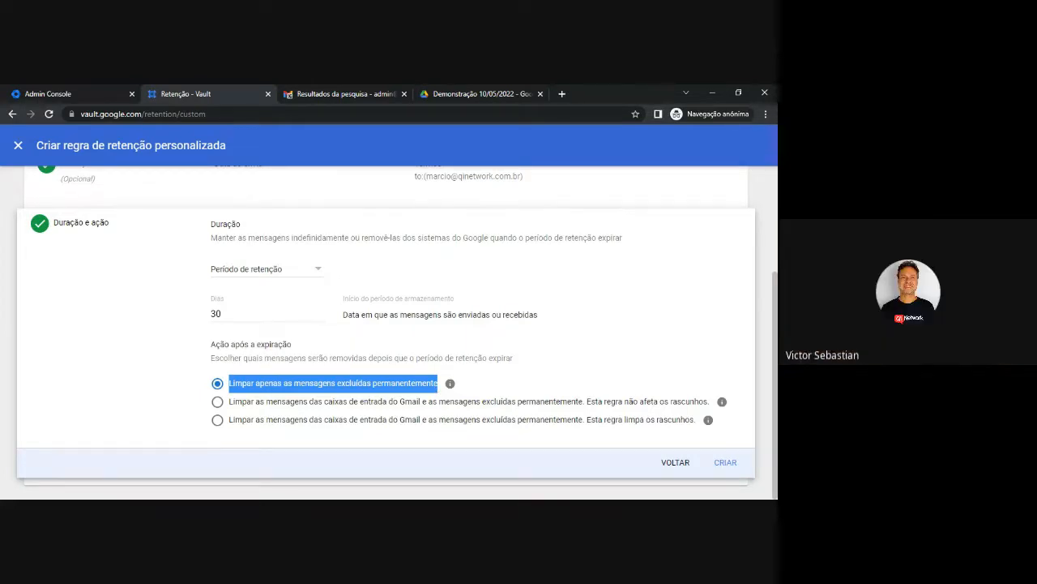
pyautogui.click(223, 404)
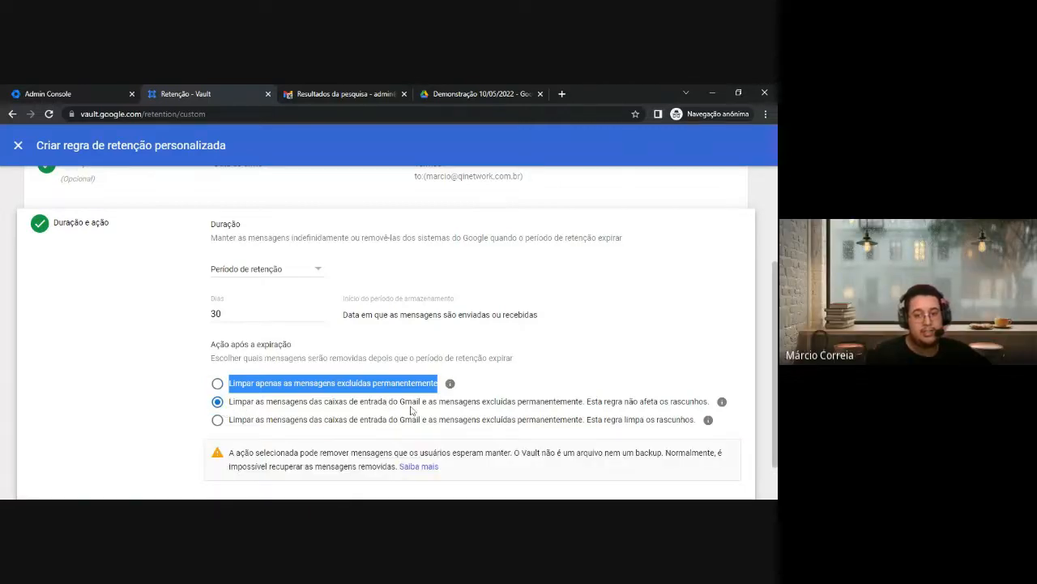
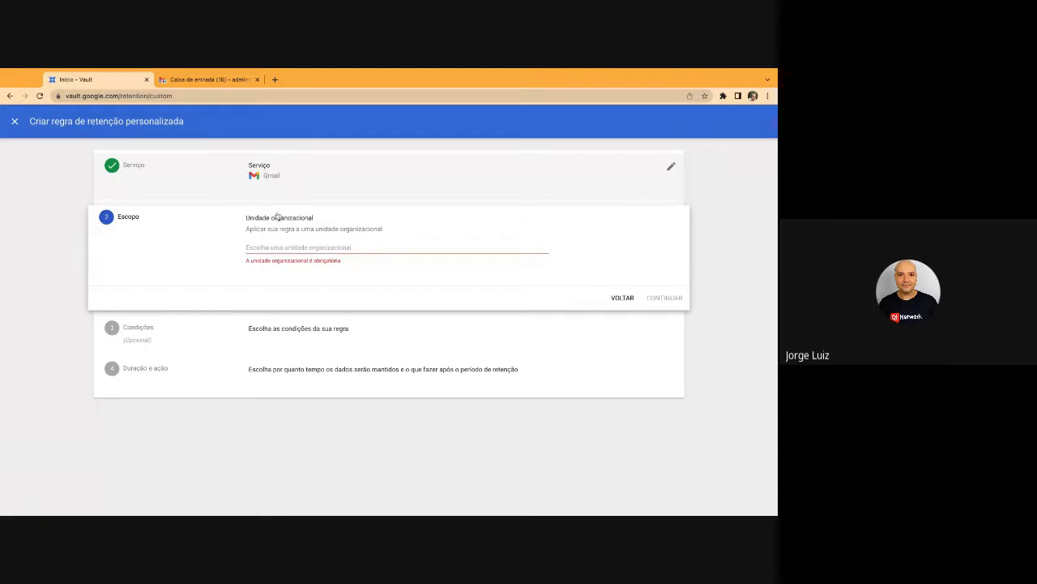
# Pick the Regiao organizational unit in the tree as the rule's scope and continue
pyautogui.click(283, 247)
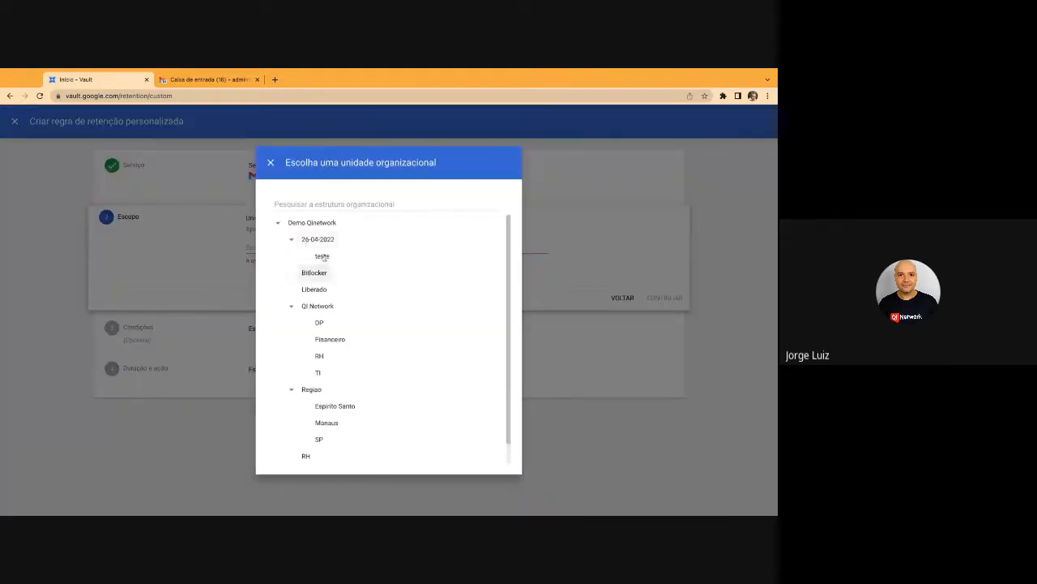
pyautogui.scroll(-1, 327, 349)
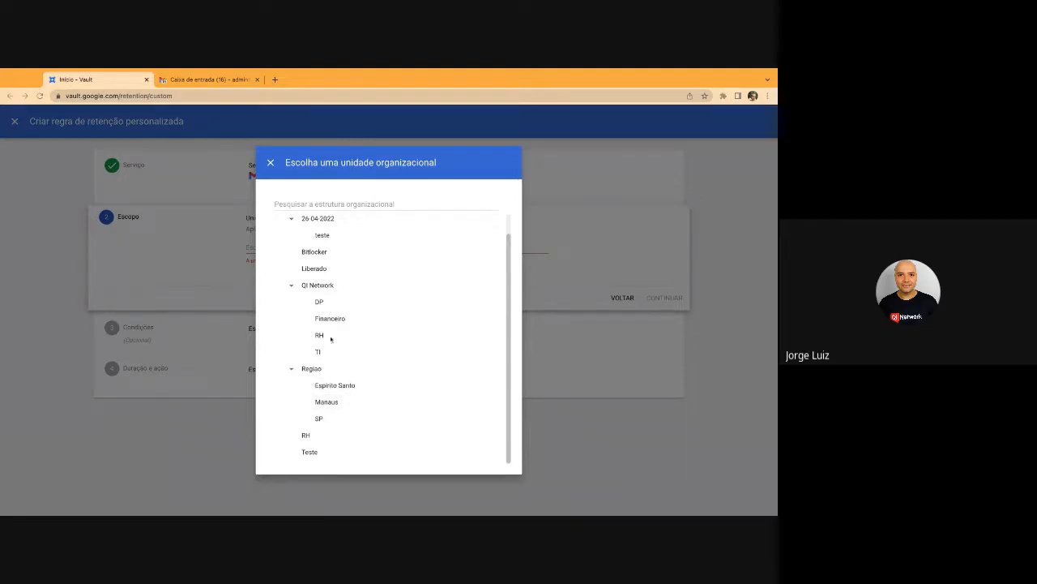
pyautogui.click(292, 369)
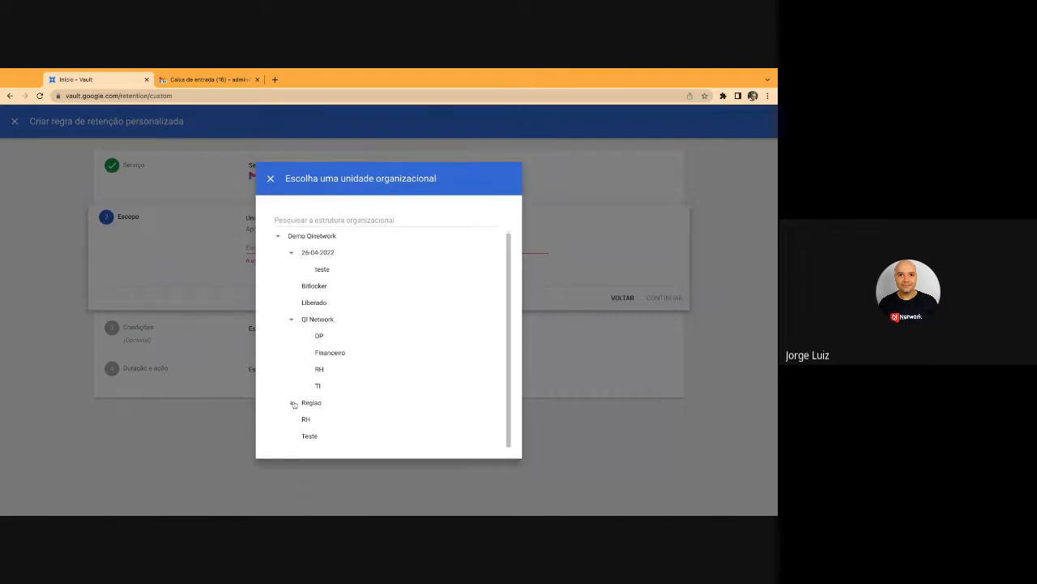
pyautogui.click(293, 403)
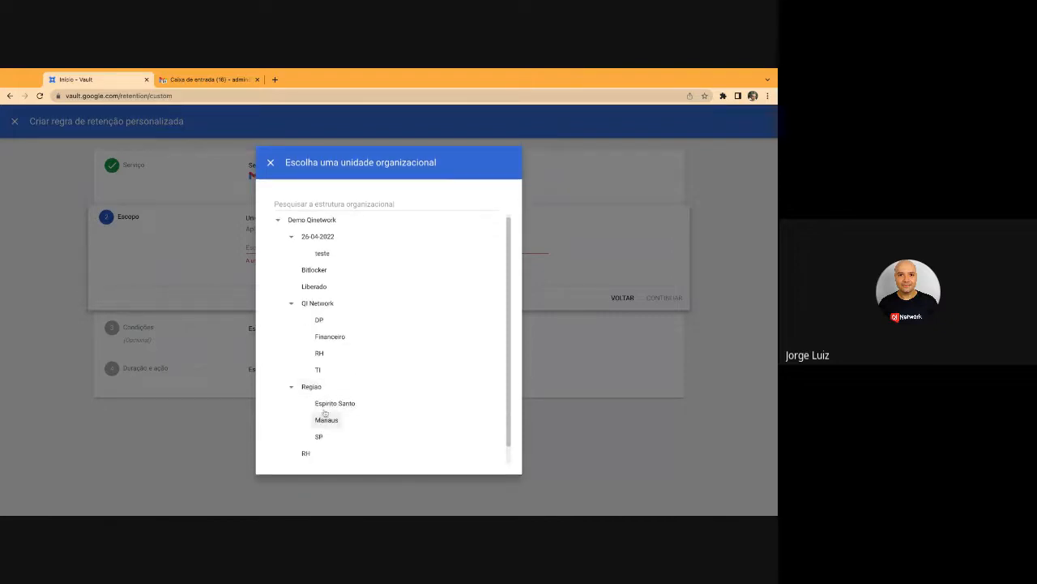
pyautogui.click(311, 386)
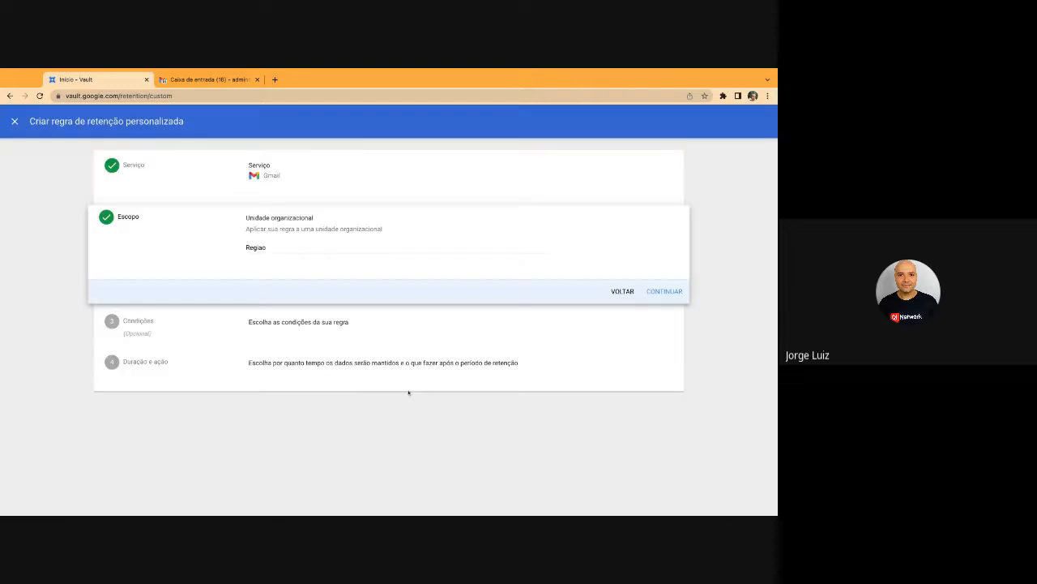
pyautogui.click(666, 291)
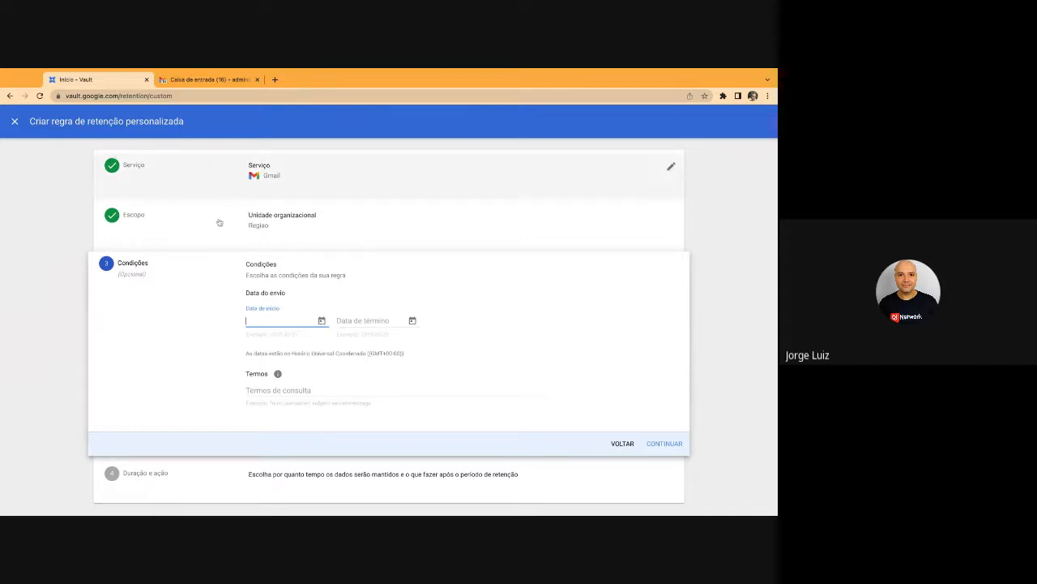
# Set the Data de início to 2021-05-10, choosing 2021 from the year list
pyautogui.click(323, 321)
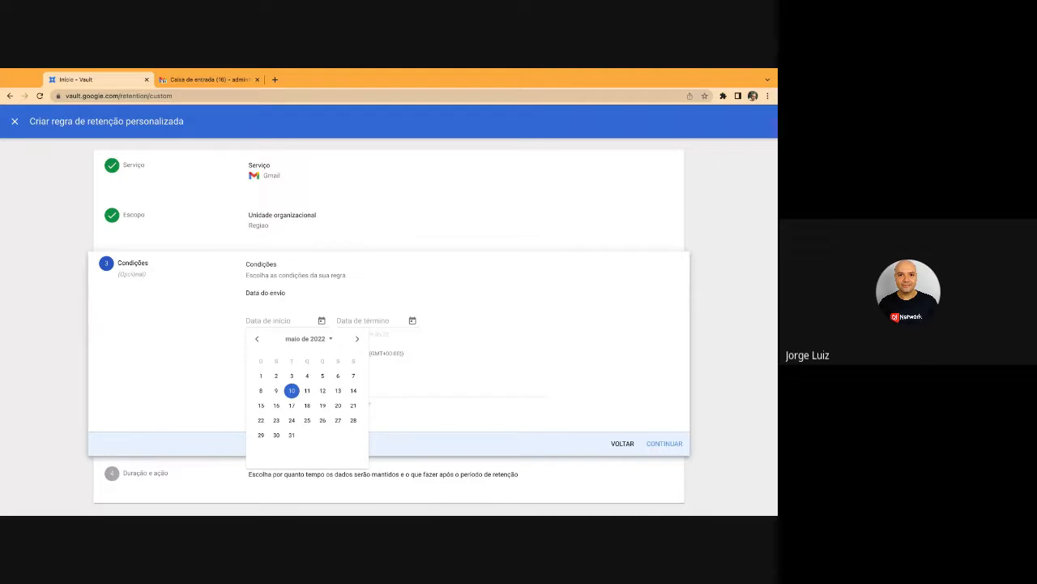
pyautogui.click(329, 342)
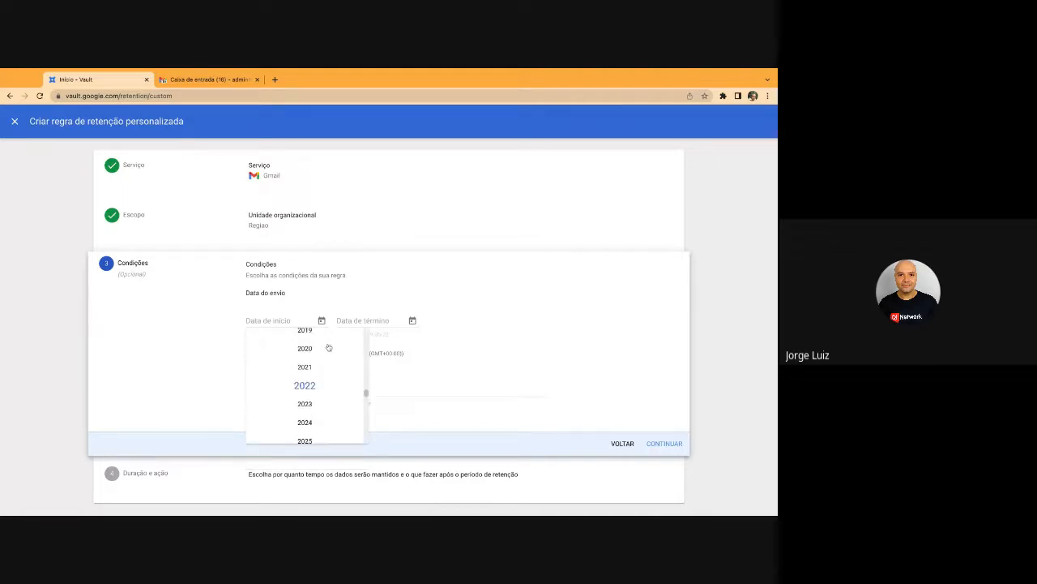
pyautogui.scroll(3, 316, 381)
pyautogui.scroll(-1, 313, 388)
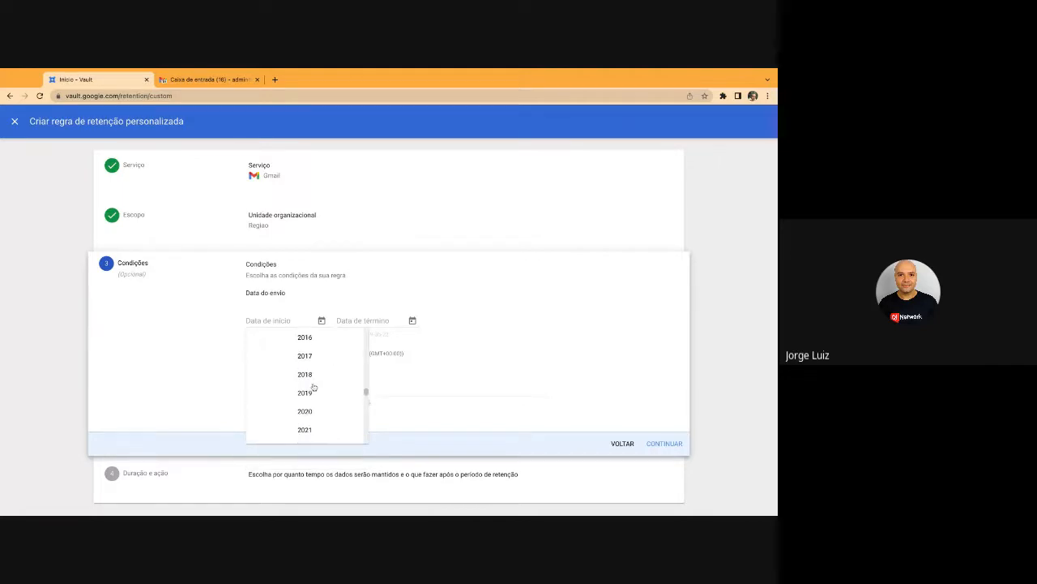
pyautogui.scroll(-1, 311, 403)
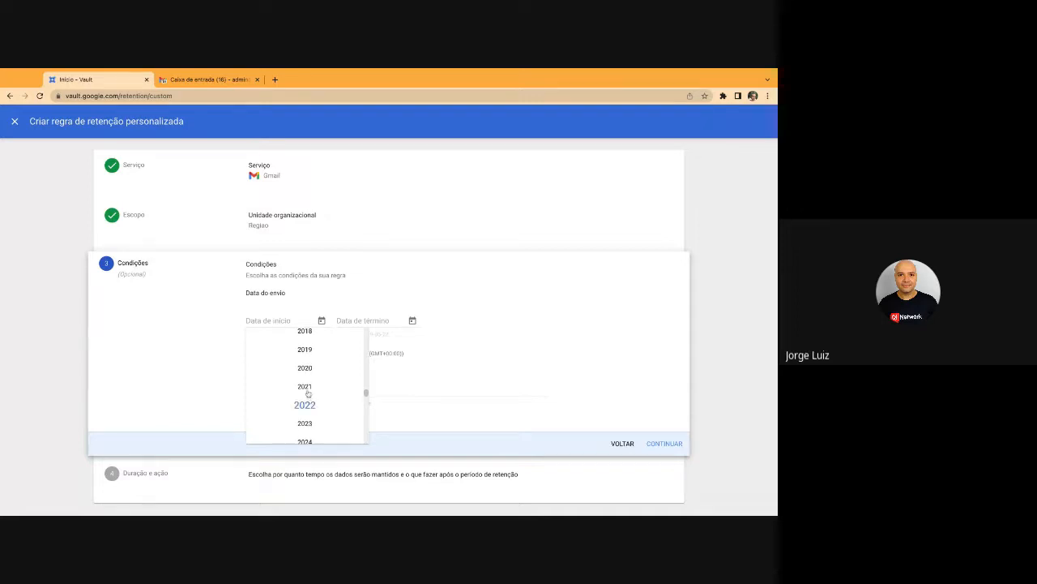
pyautogui.click(305, 391)
pyautogui.click(276, 406)
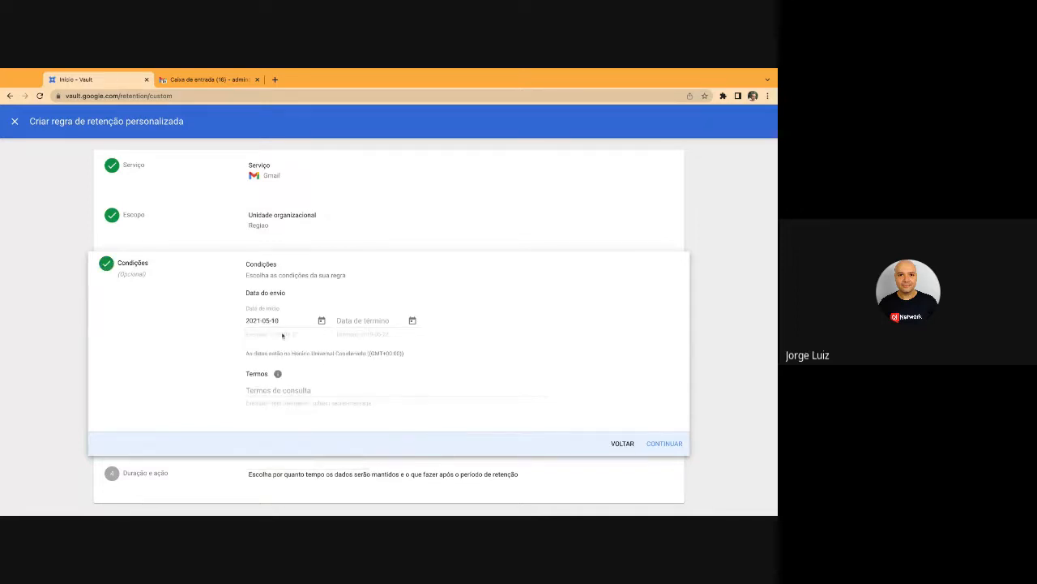
# Set the Data de término to 2023-05-10, correcting the year from 2022 to 2023
pyautogui.click(412, 320)
pyautogui.click(383, 393)
pyautogui.click(411, 320)
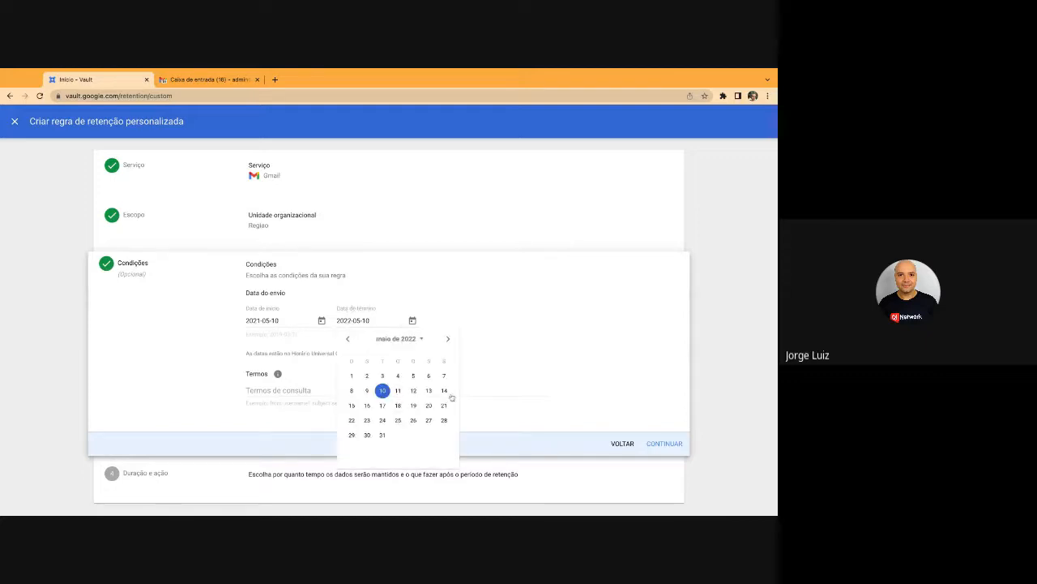
pyautogui.click(419, 339)
pyautogui.click(403, 403)
pyautogui.click(397, 392)
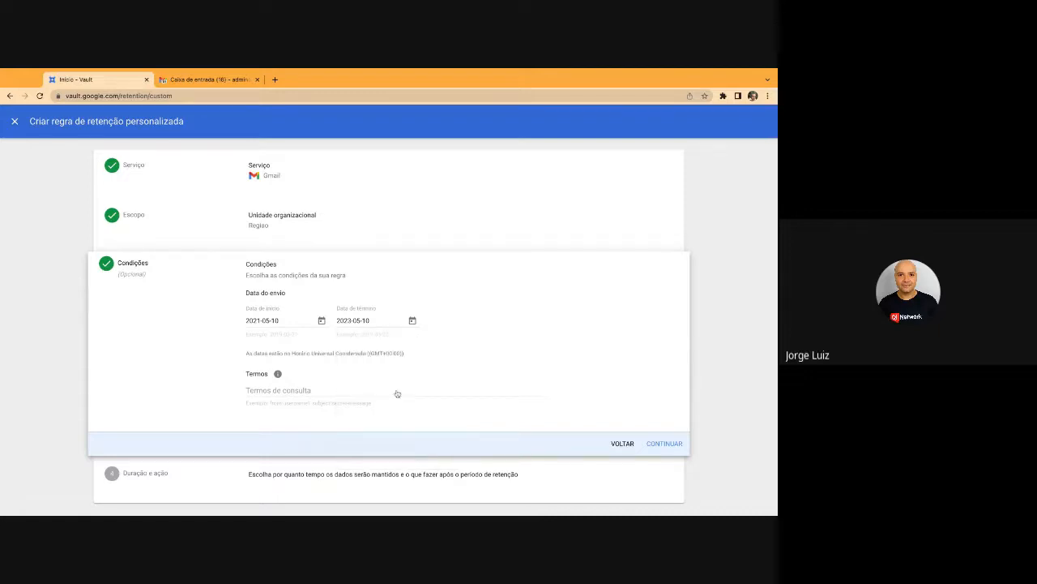
pyautogui.click(370, 391)
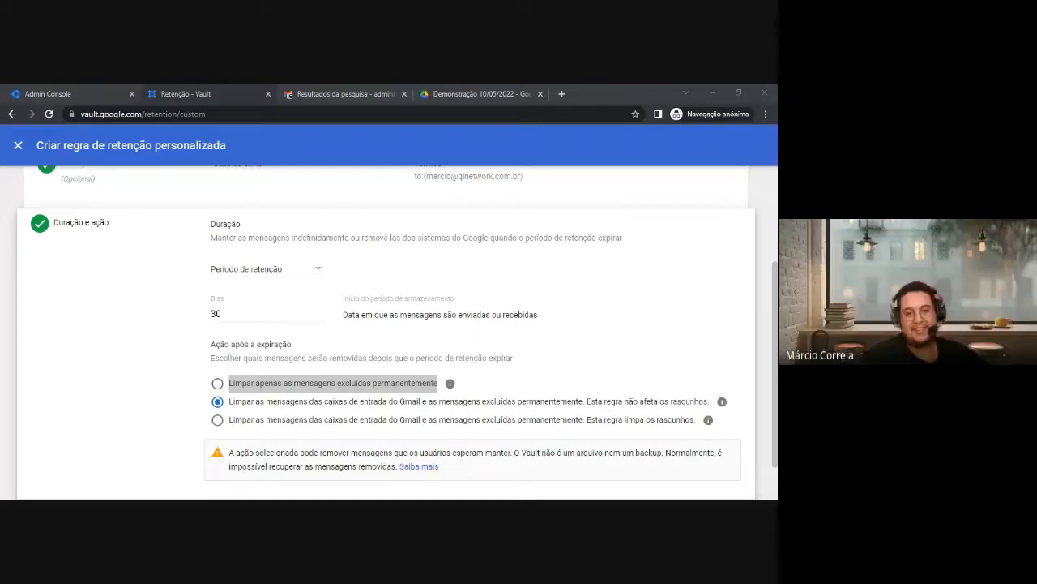
pyautogui.hotkey('alt', 'Tab')
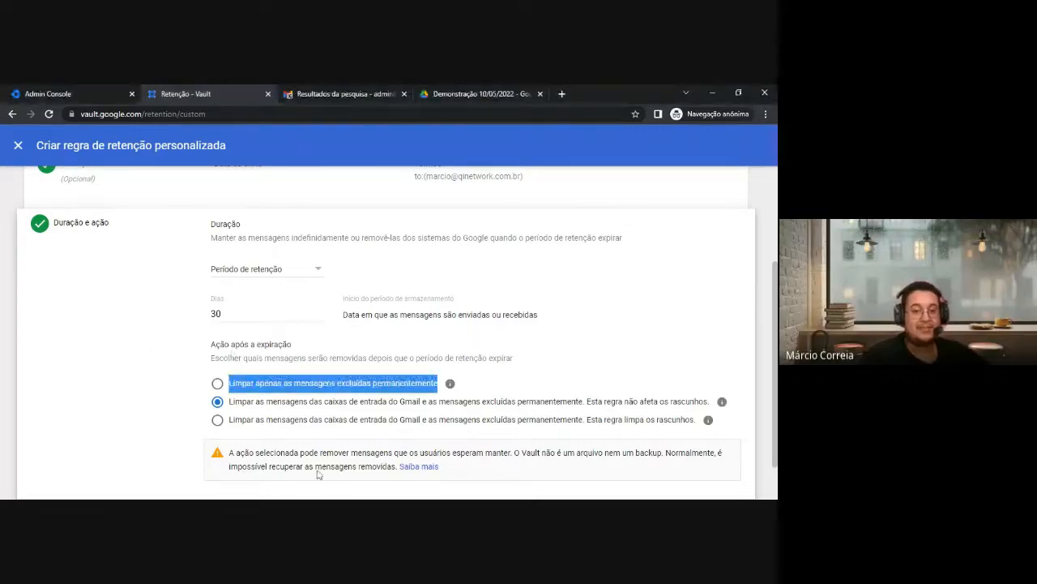
pyautogui.hotkey('alt', 'Tab')
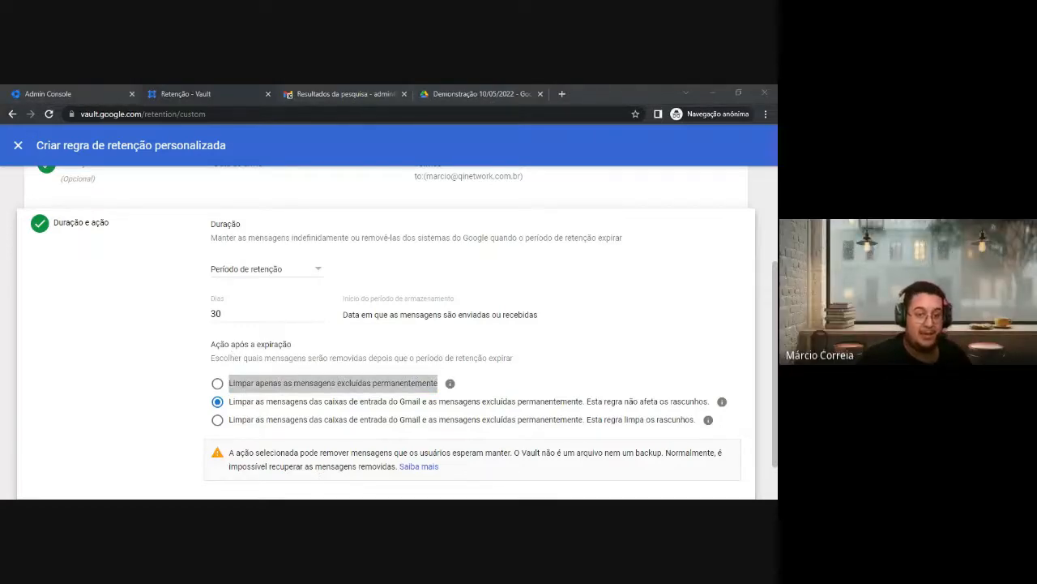
pyautogui.hotkey('alt', 'Tab')
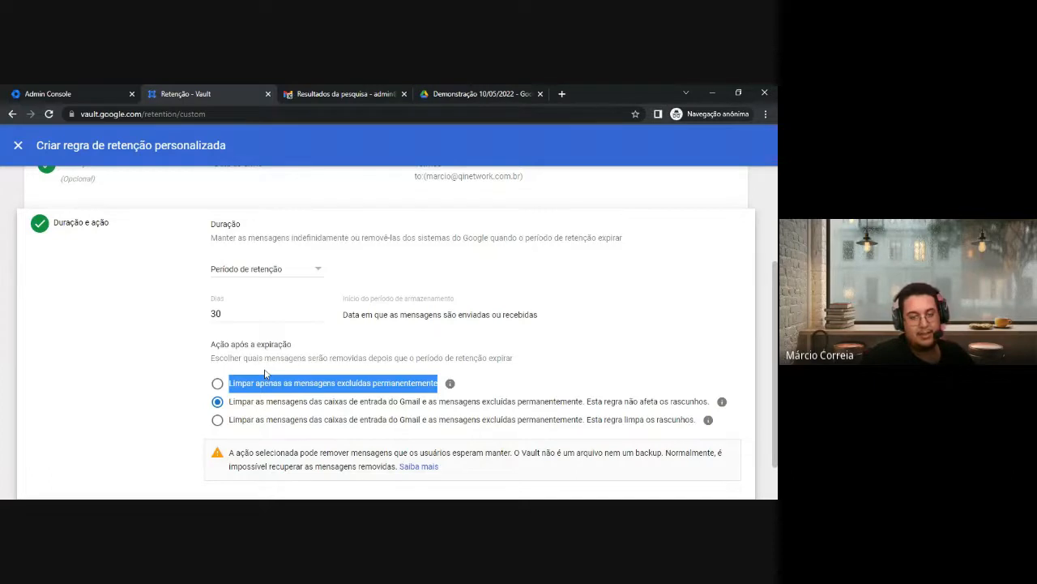
pyautogui.scroll(-1, 267, 361)
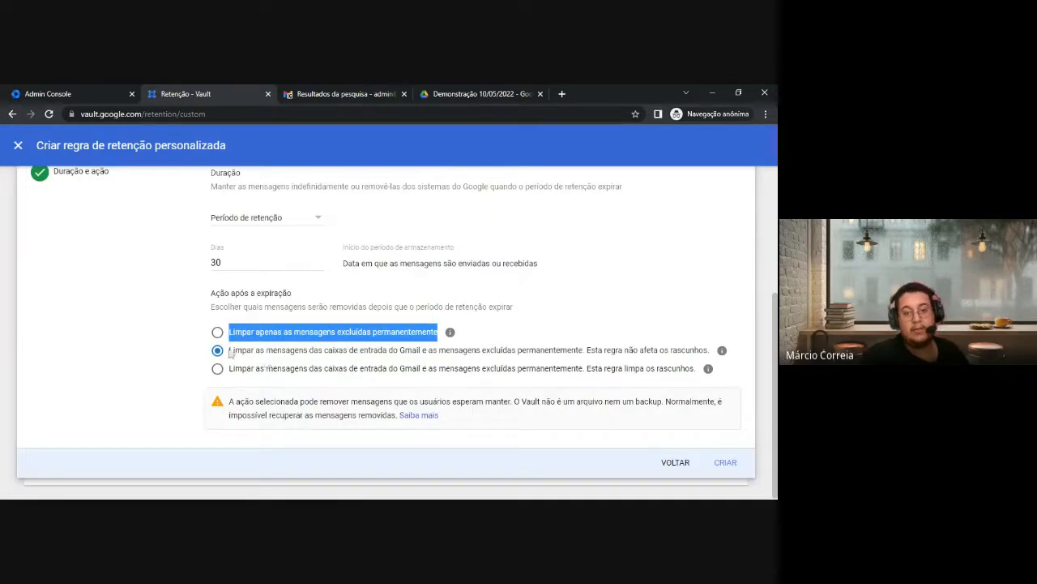
pyautogui.scroll(3, 231, 353)
pyautogui.scroll(-3, 235, 337)
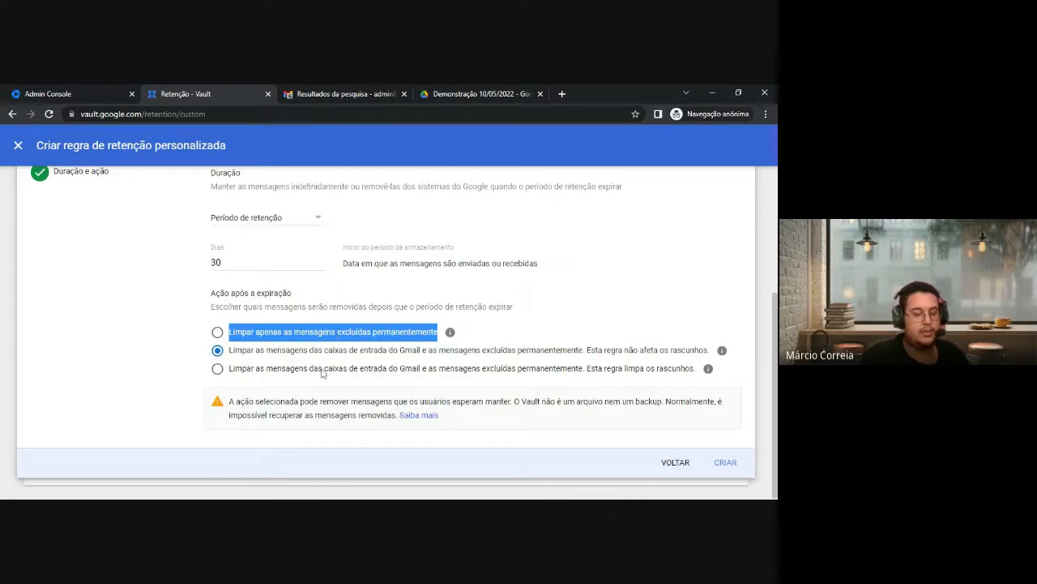
pyautogui.hotkey('alt', 'Tab')
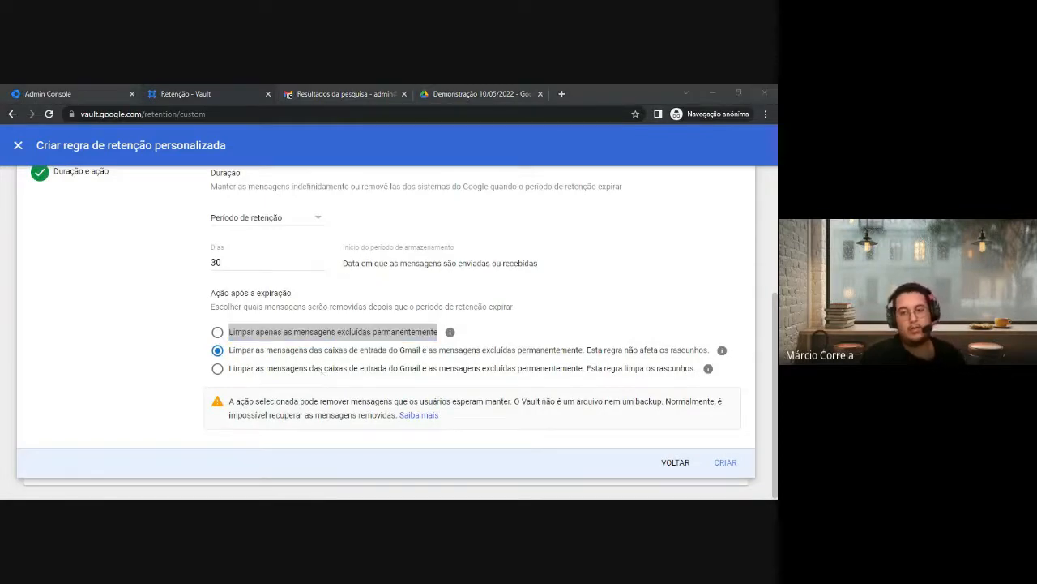
pyautogui.hotkey('alt', 'Tab')
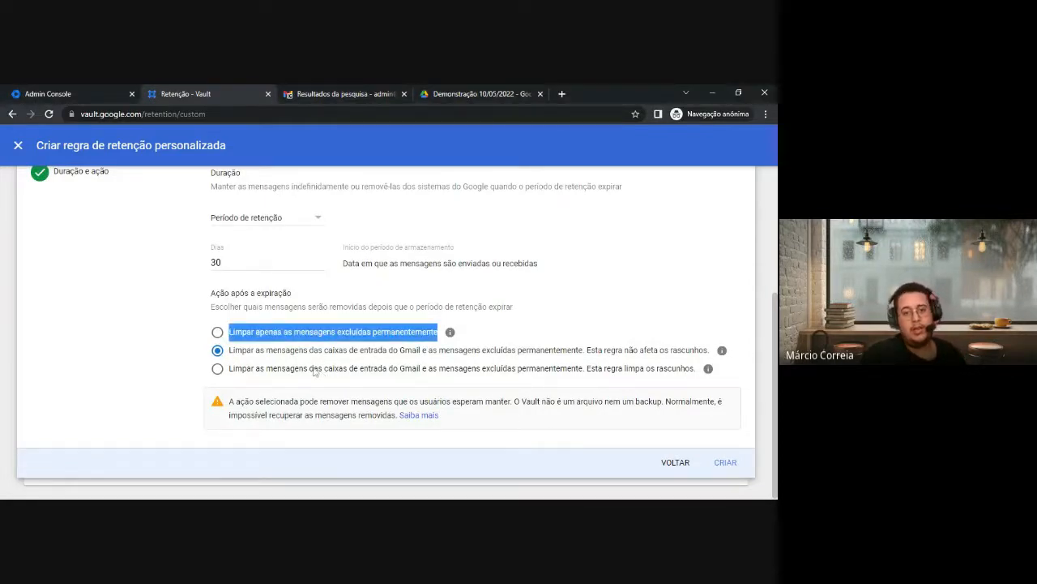
pyautogui.hotkey('alt', 'Tab')
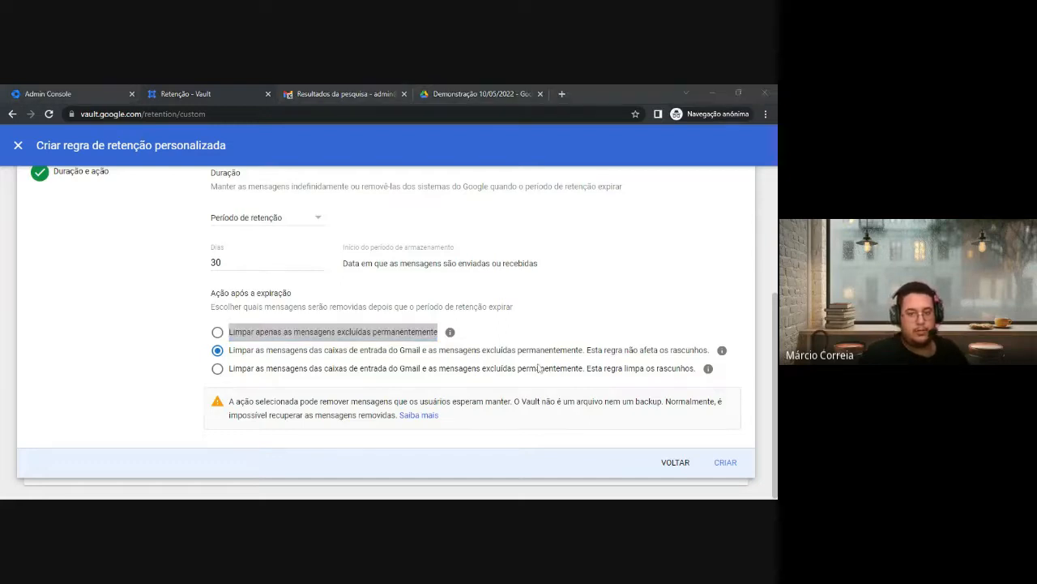
pyautogui.hotkey('alt', 'Tab')
pyautogui.click(232, 357)
pyautogui.moveTo(232, 356); pyautogui.dragTo(584, 358)
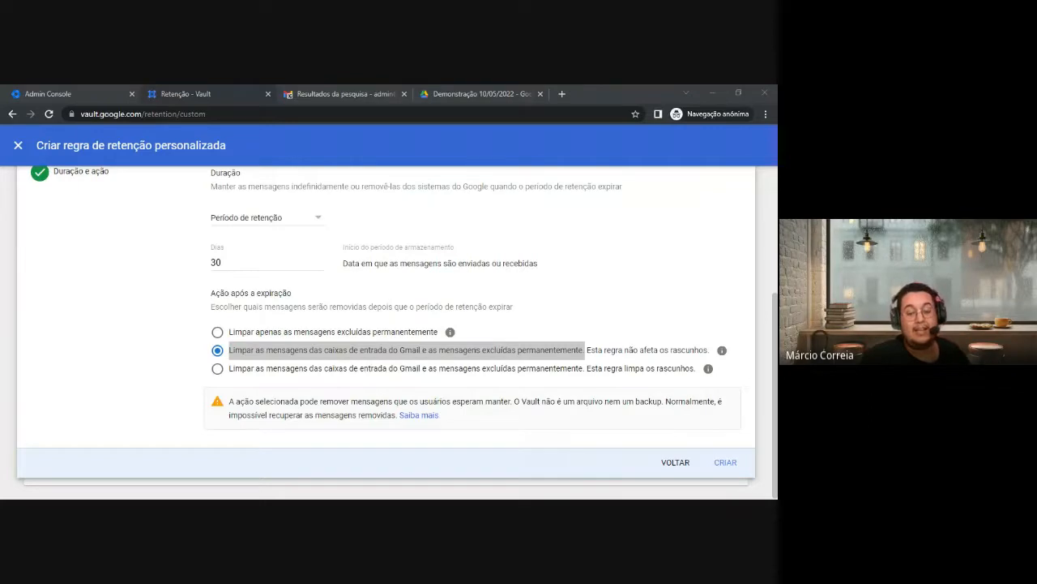
pyautogui.hotkey('alt', 'Tab')
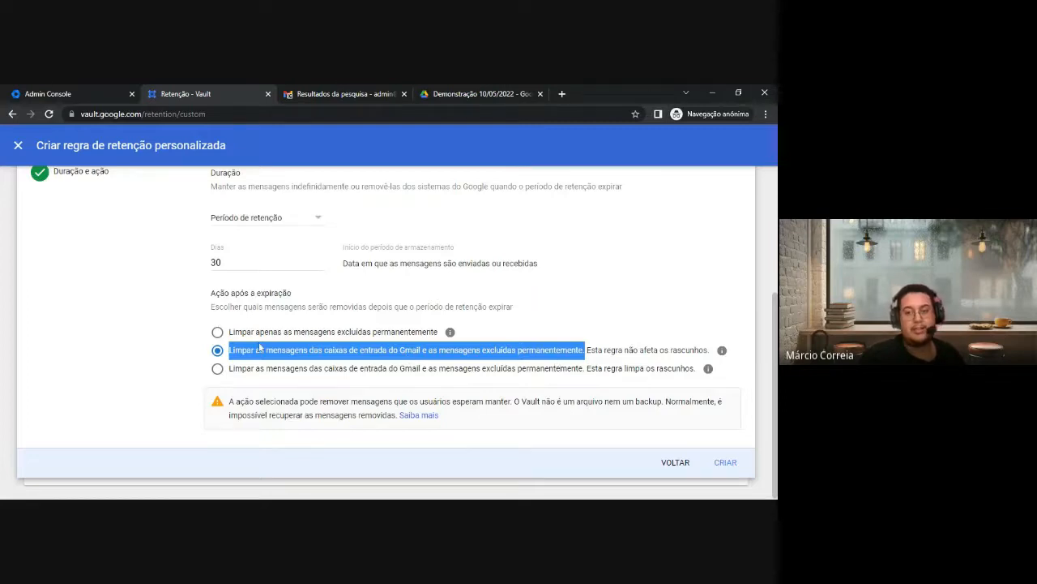
pyautogui.moveTo(588, 350); pyautogui.dragTo(708, 354)
pyautogui.scroll(2, 445, 319)
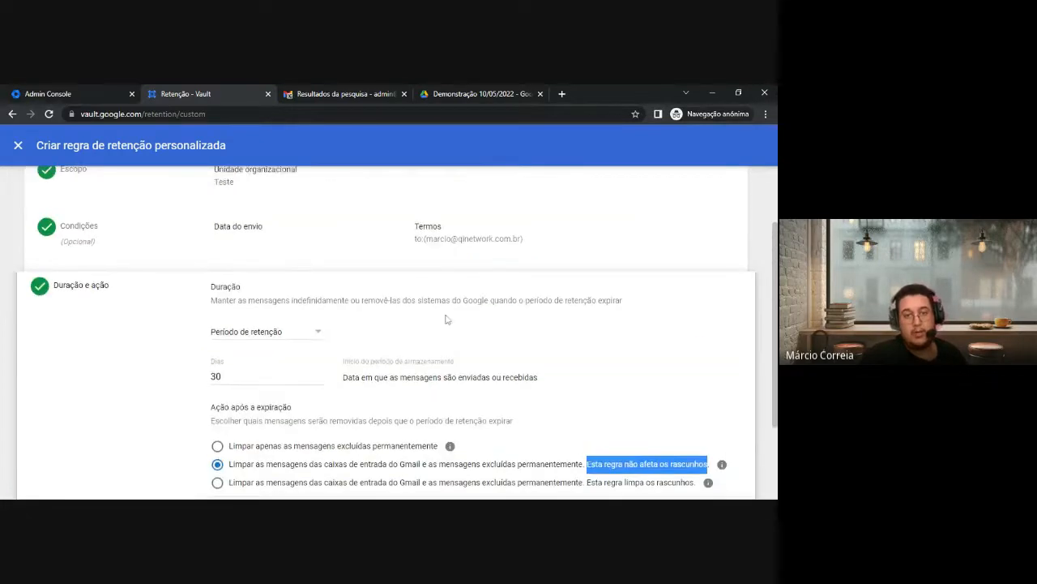
pyautogui.scroll(-2, 442, 316)
pyautogui.scroll(2, 448, 328)
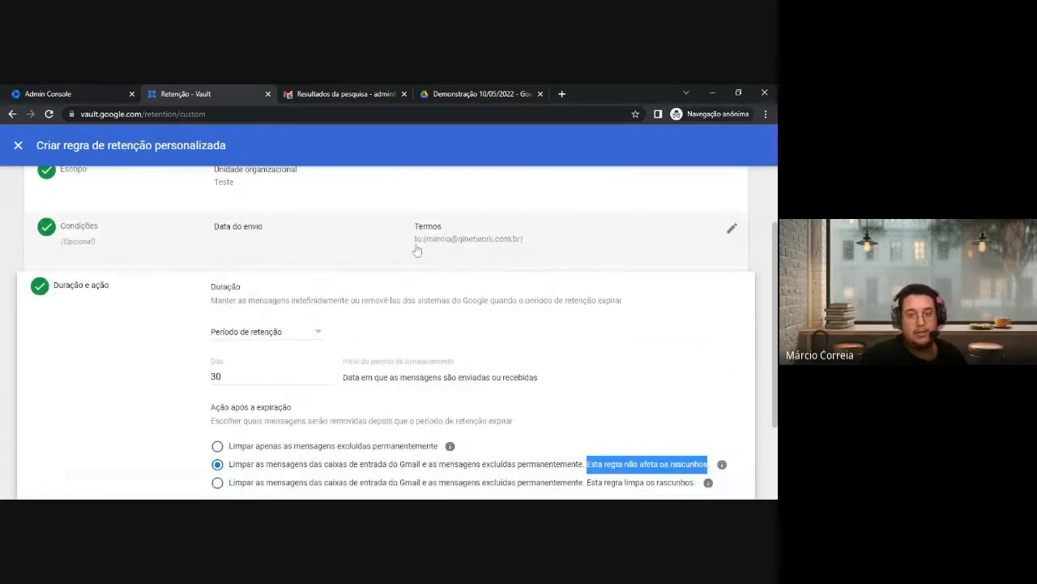
pyautogui.scroll(-1, 511, 316)
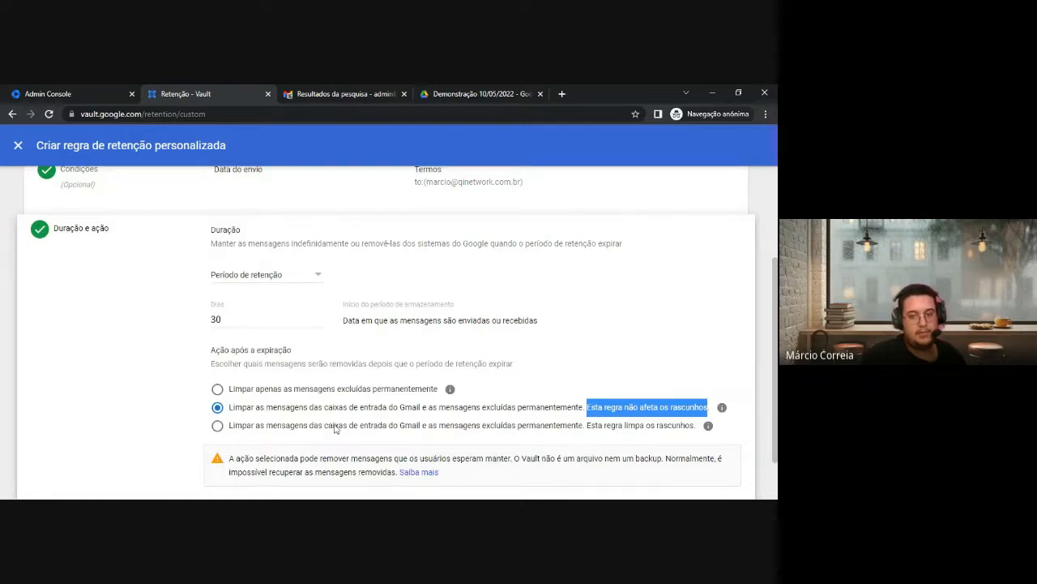
pyautogui.scroll(-1, 335, 430)
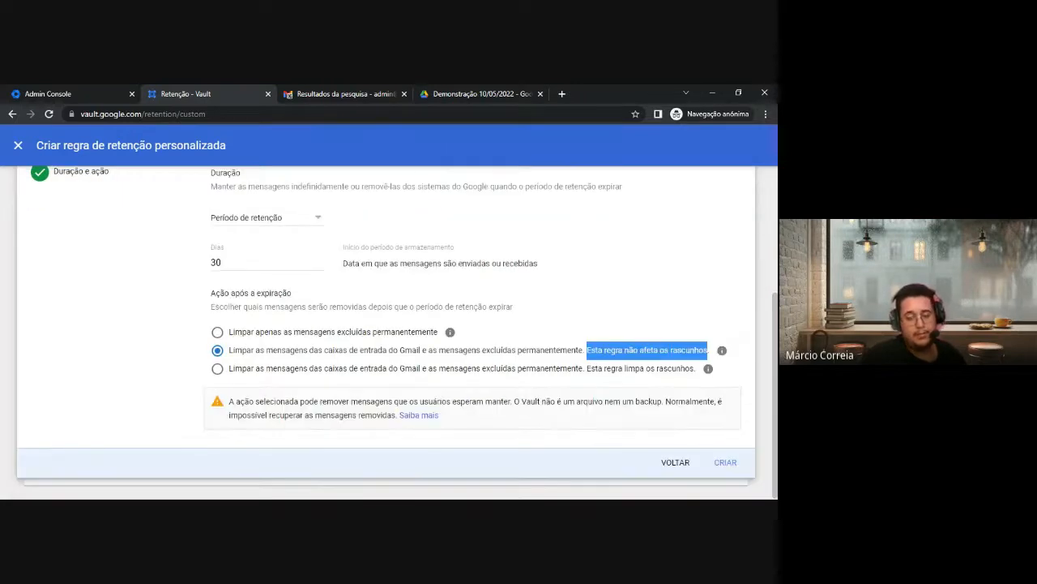
# Switch the expiration action to also purge drafts, then review the 30-day Duração e ação settings
pyautogui.click(217, 369)
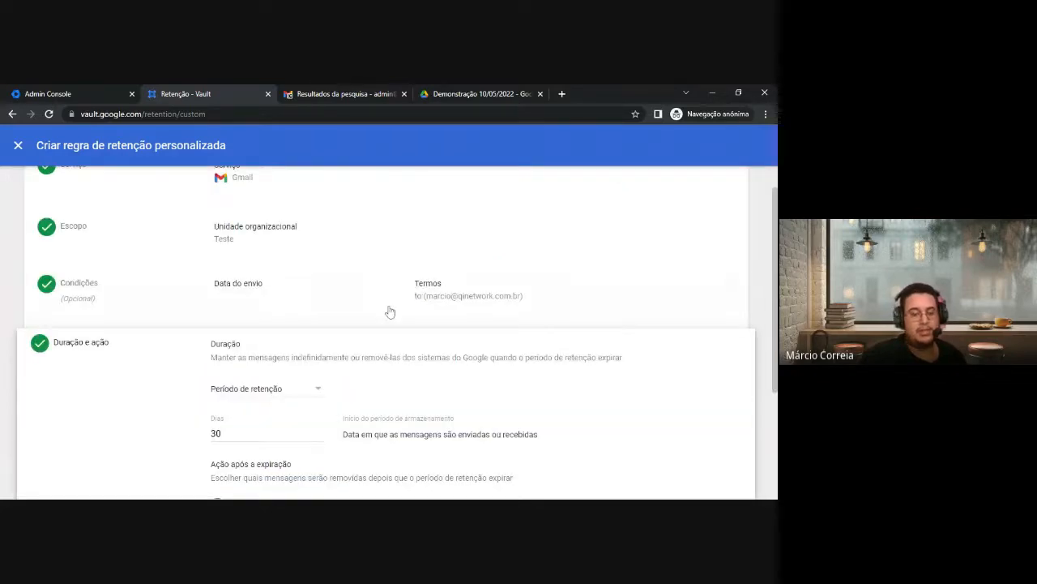
pyautogui.scroll(-2, 458, 391)
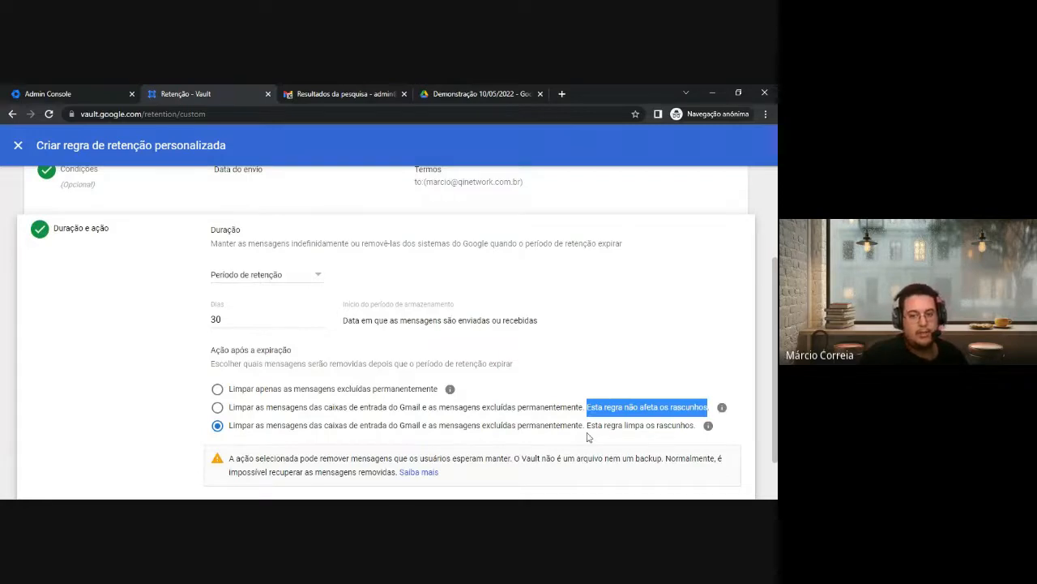
pyautogui.scroll(-1, 589, 437)
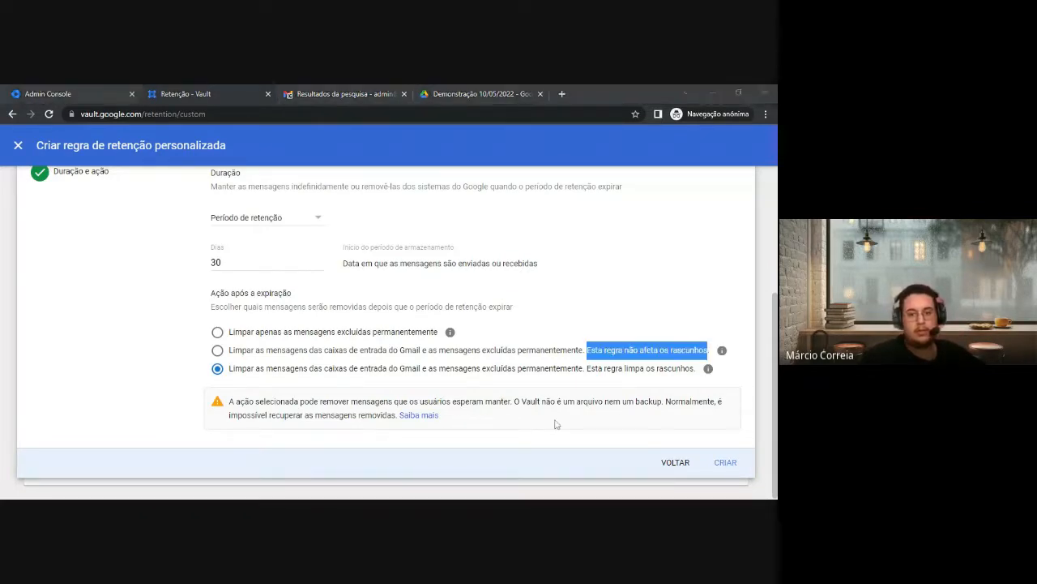
pyautogui.scroll(2, 556, 424)
pyautogui.scroll(-1, 609, 424)
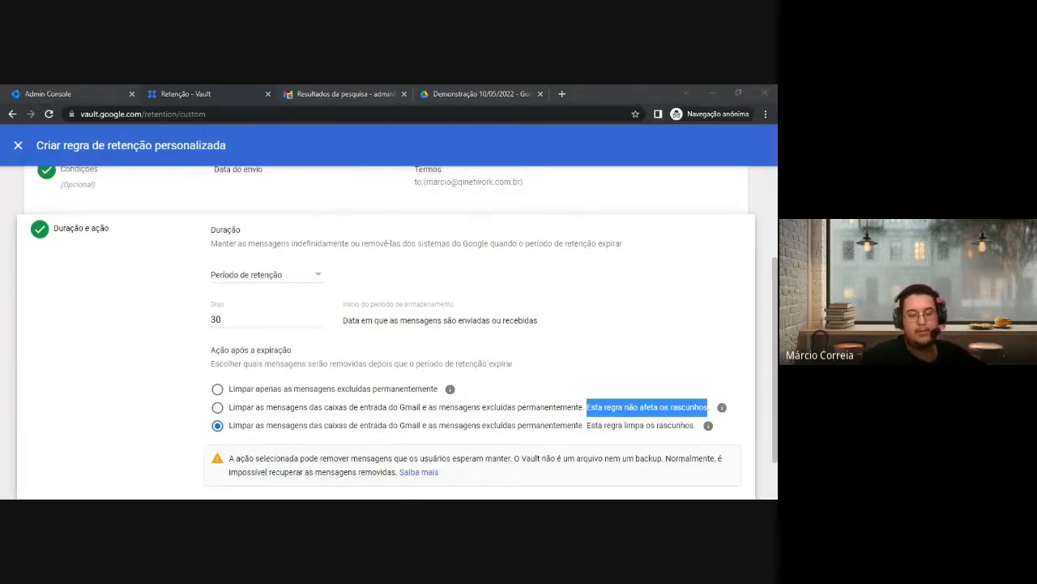
pyautogui.scroll(-1, 568, 430)
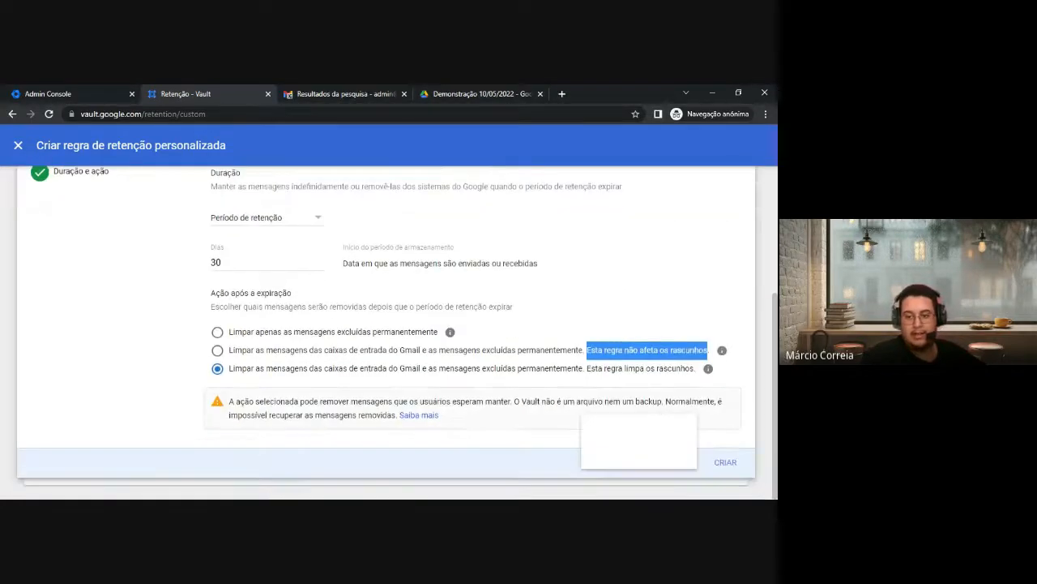
# Submit the rule, tick the hold-precedence and unwanted-purge acknowledgements, and accept with ACEITAR
pyautogui.click(718, 466)
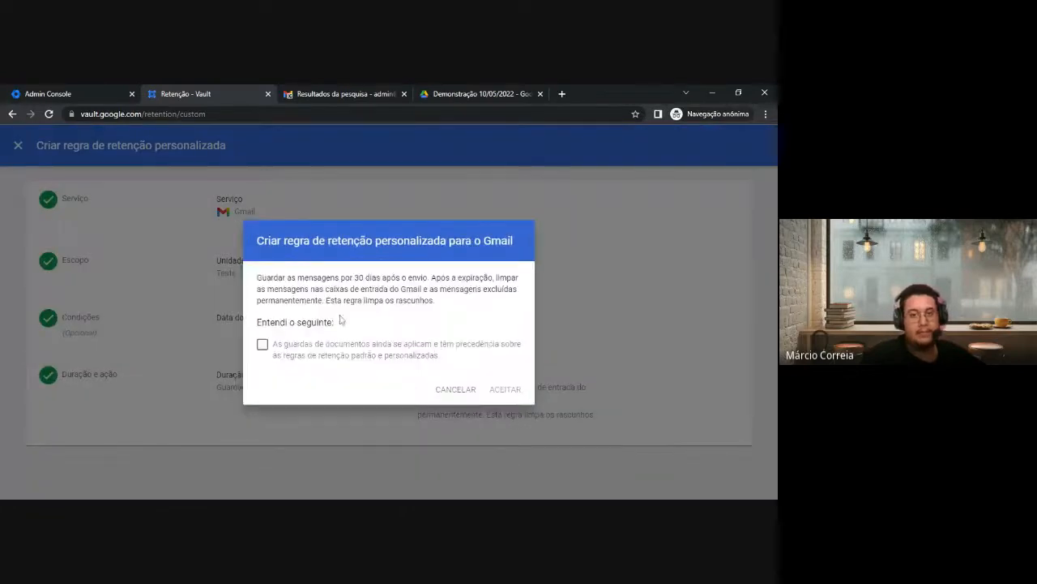
pyautogui.moveTo(255, 273); pyautogui.dragTo(298, 278)
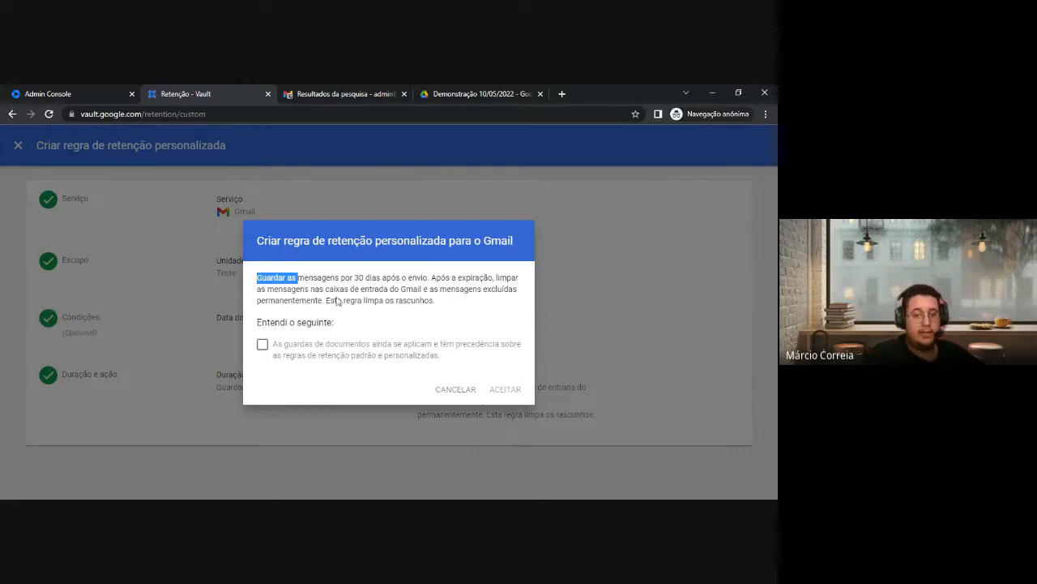
pyautogui.moveTo(326, 299); pyautogui.dragTo(383, 301)
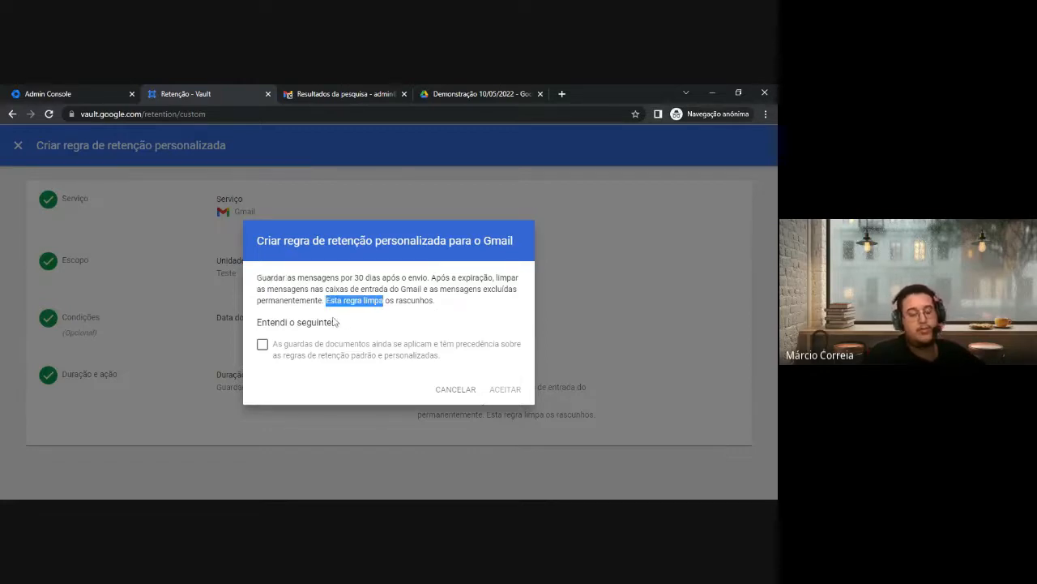
pyautogui.click(263, 345)
pyautogui.moveTo(274, 328); pyautogui.dragTo(462, 340)
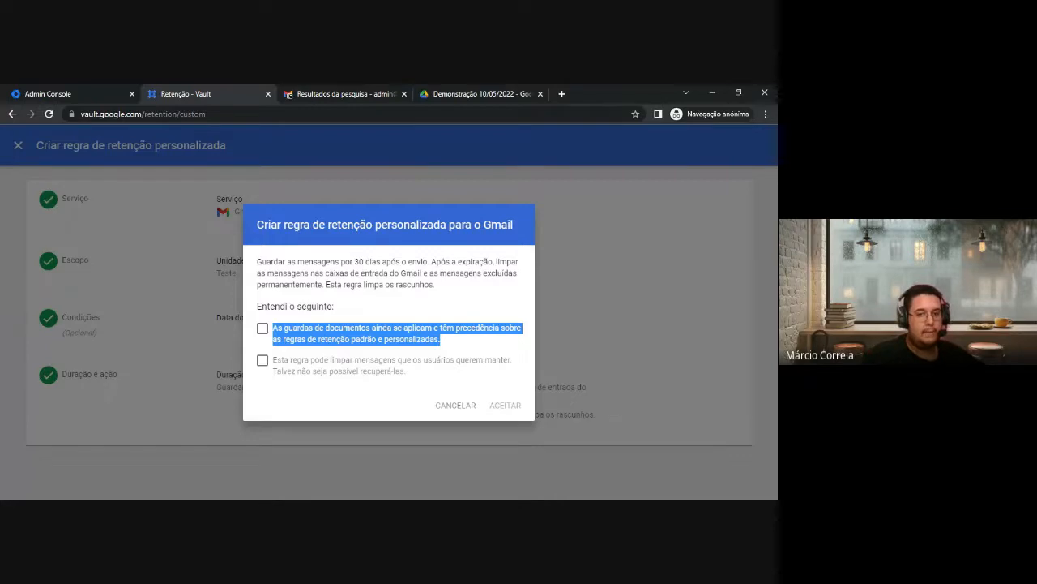
pyautogui.click(300, 338)
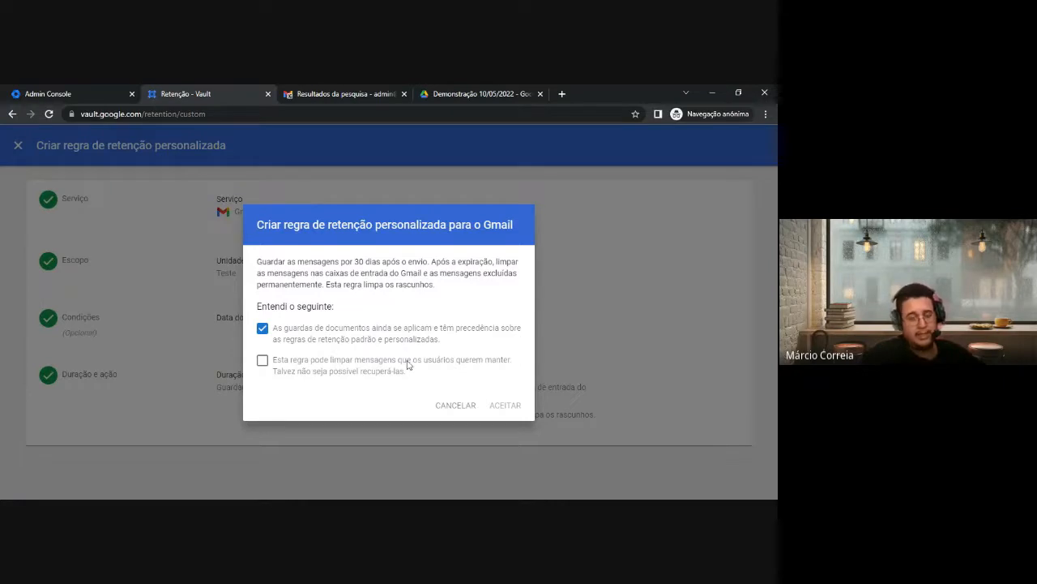
pyautogui.click(306, 370)
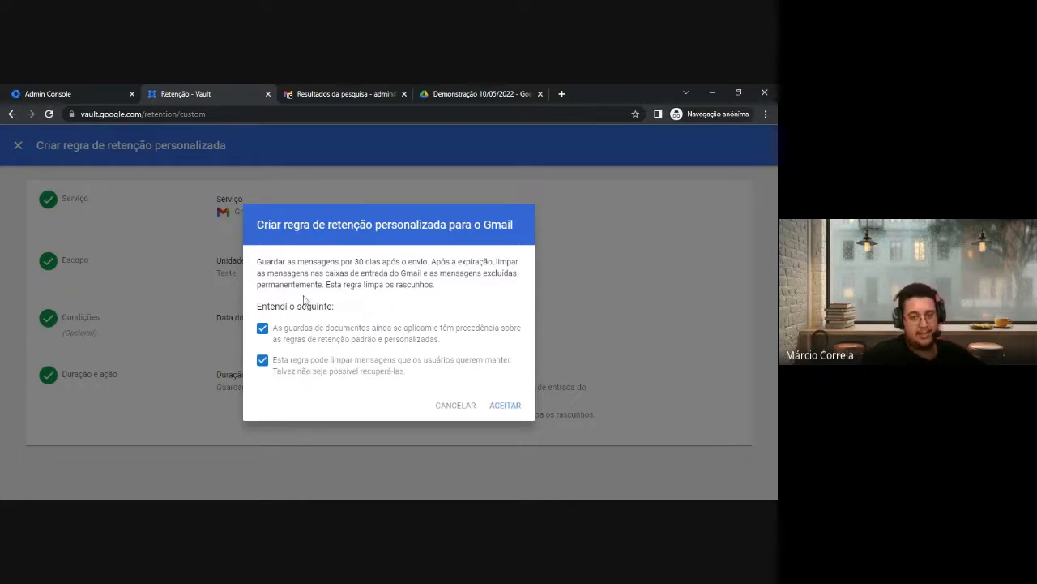
pyautogui.click(505, 406)
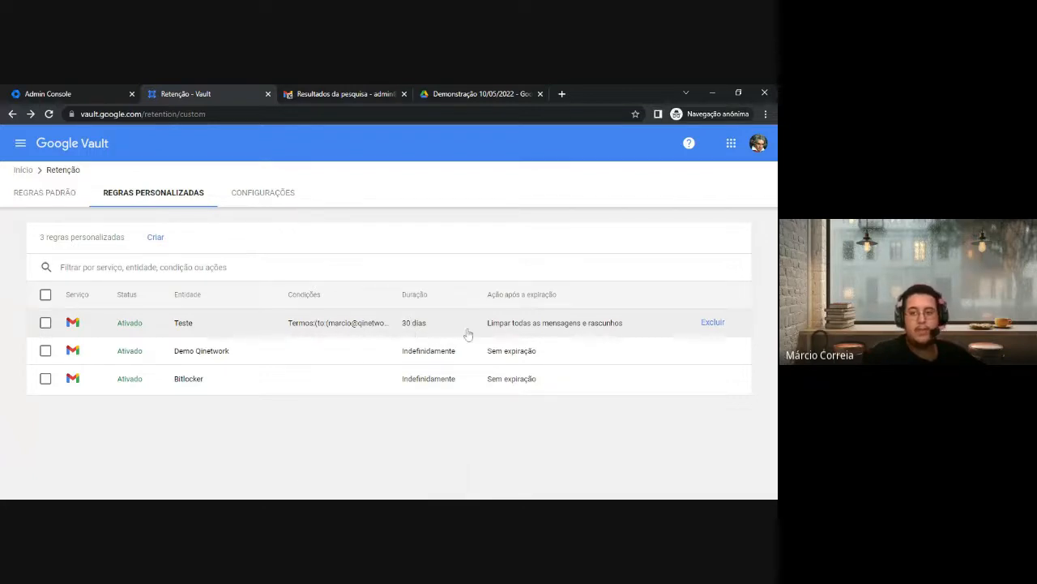
# Delete the Teste rule row from Regras personalizadas, confirming with EXCLUIR
pyautogui.click(712, 323)
pyautogui.click(475, 393)
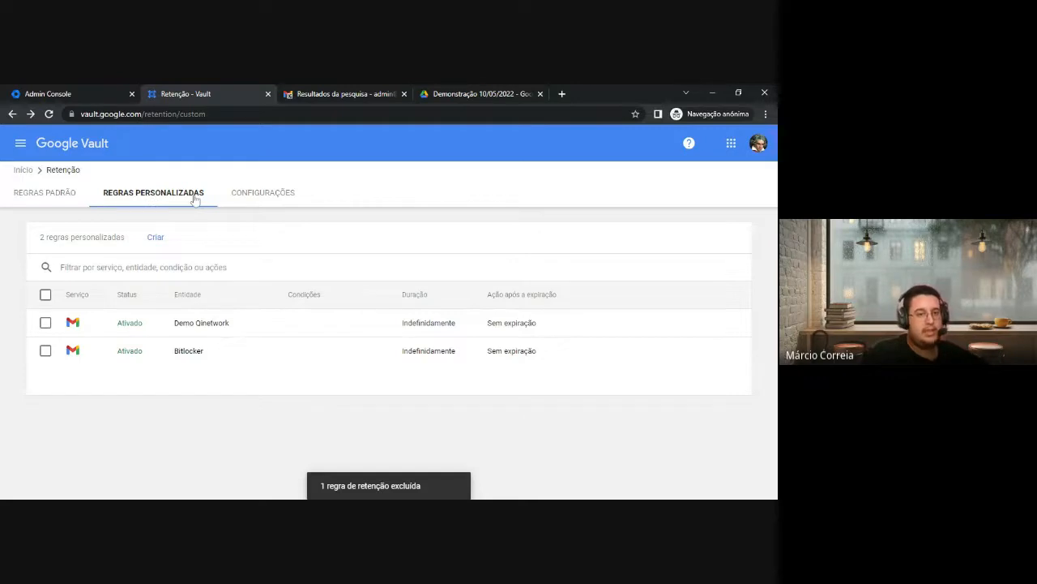
# Glance at REGRAS PADRÃO, return to REGRAS PERSONALIZADAS, and open the Vault navigation menu
pyautogui.click(73, 195)
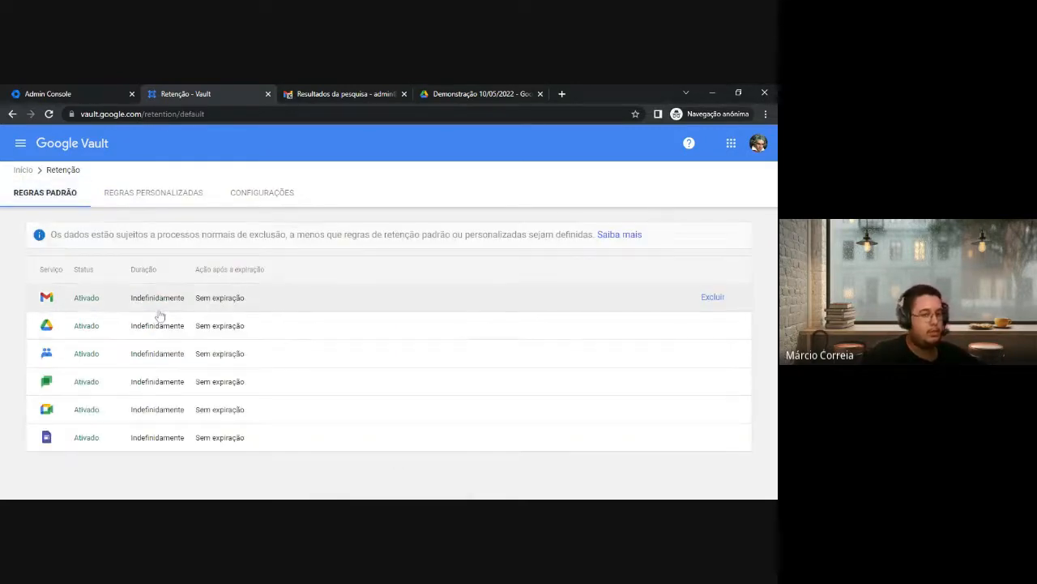
pyautogui.click(137, 193)
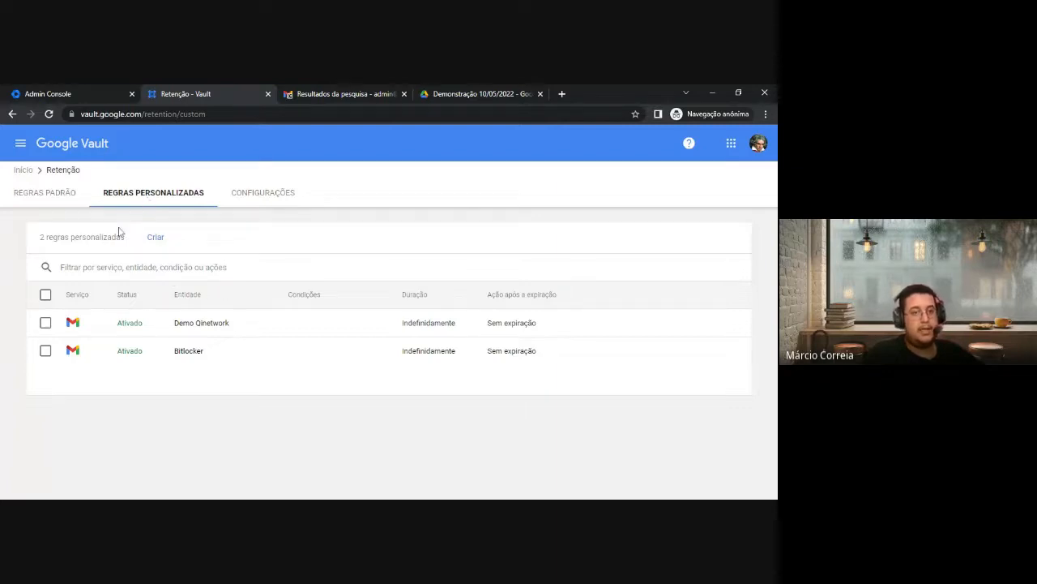
pyautogui.click(21, 144)
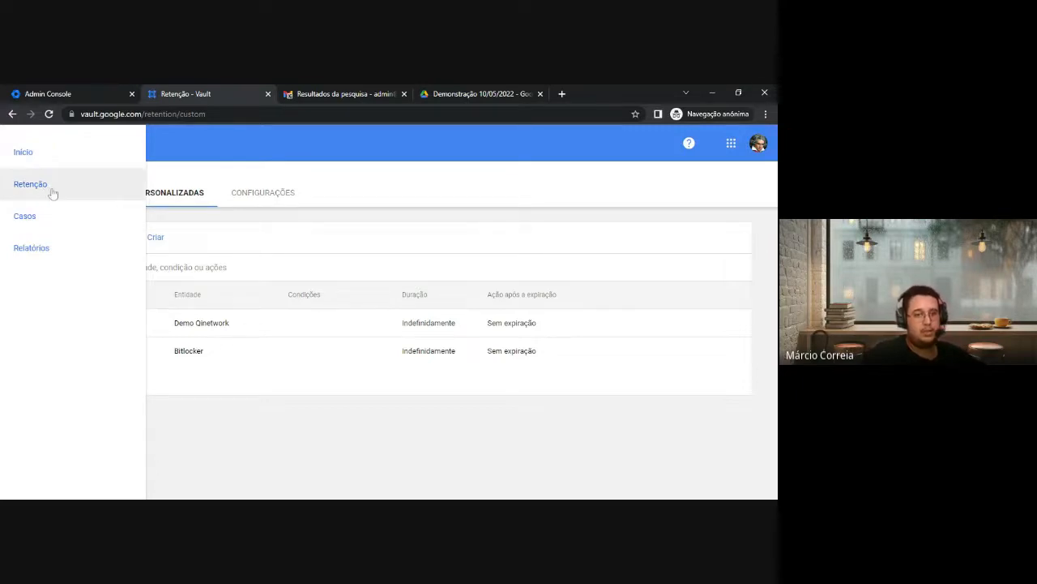
# Create a matter from Casos named 'Teste' with description 'teste'
pyautogui.click(41, 218)
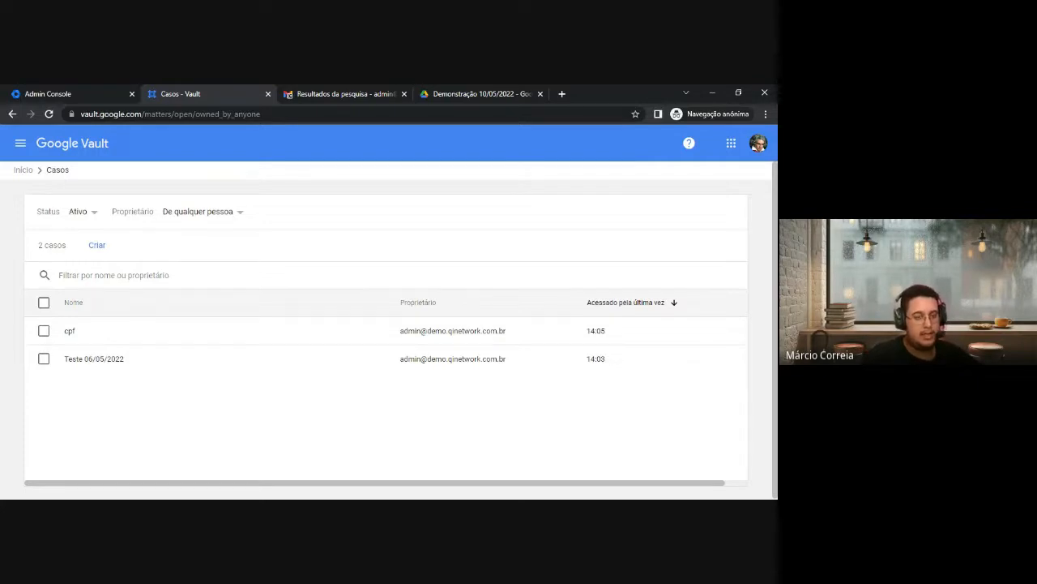
pyautogui.click(98, 246)
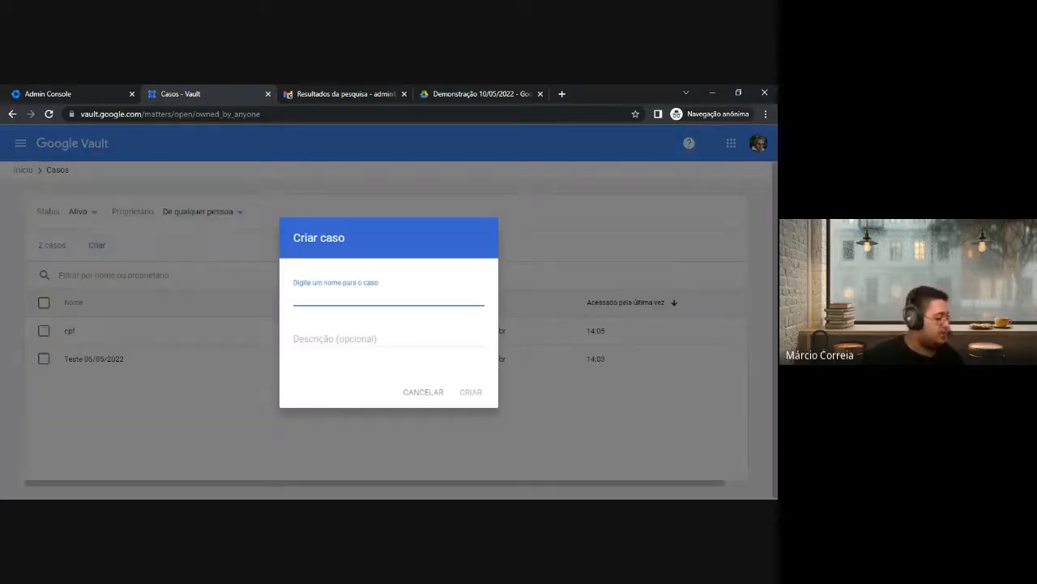
pyautogui.write('Teste')
pyautogui.press('Tab')
pyautogui.write('te')
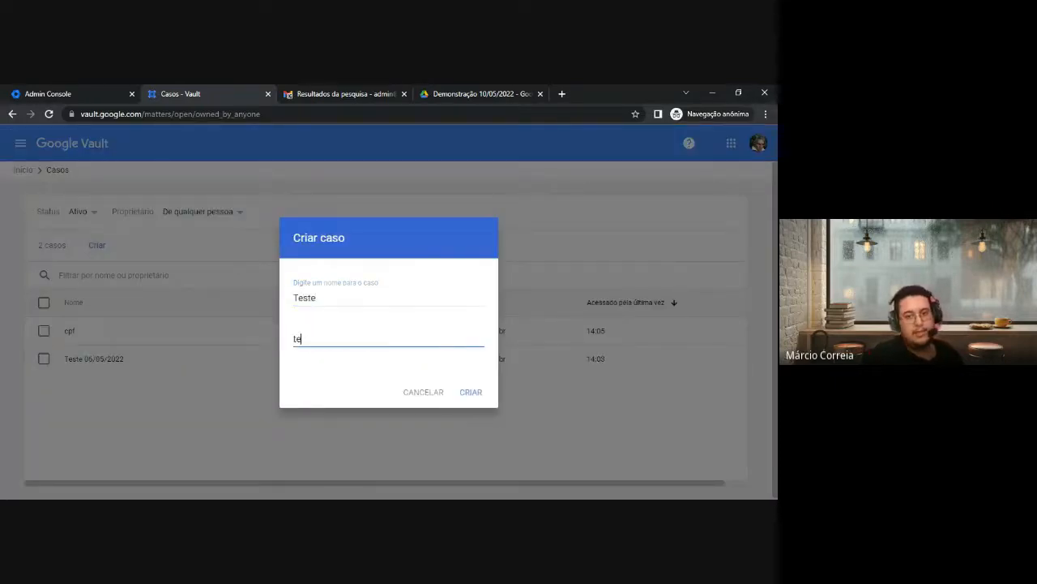
pyautogui.write('stes')
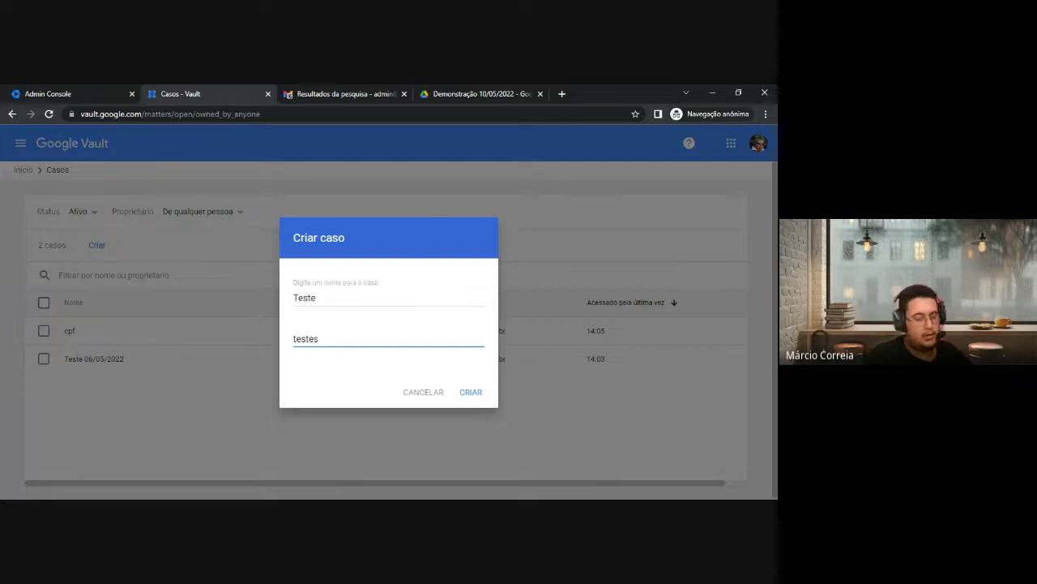
pyautogui.press('BackSpace')
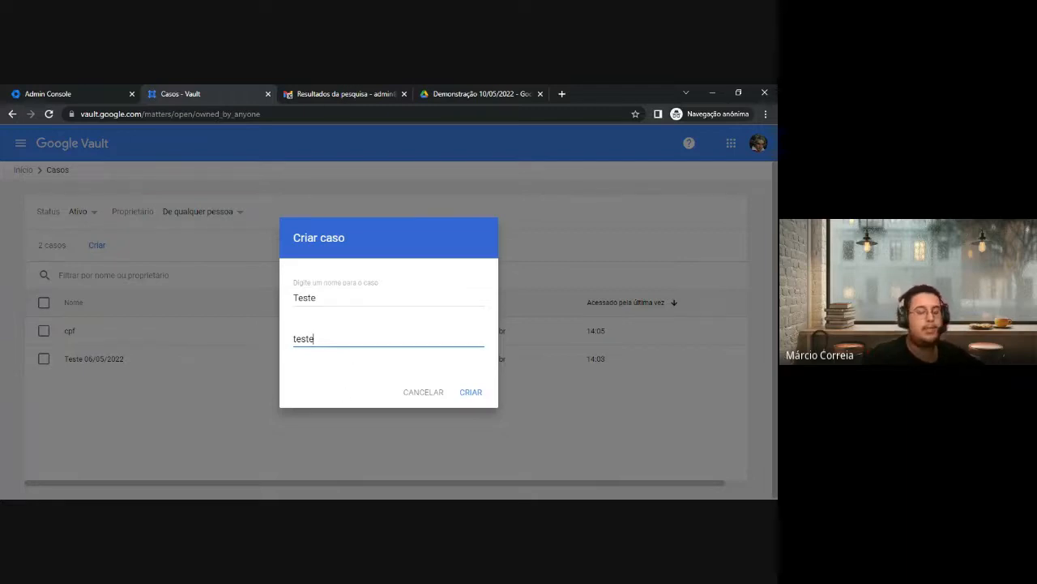
pyautogui.click(470, 392)
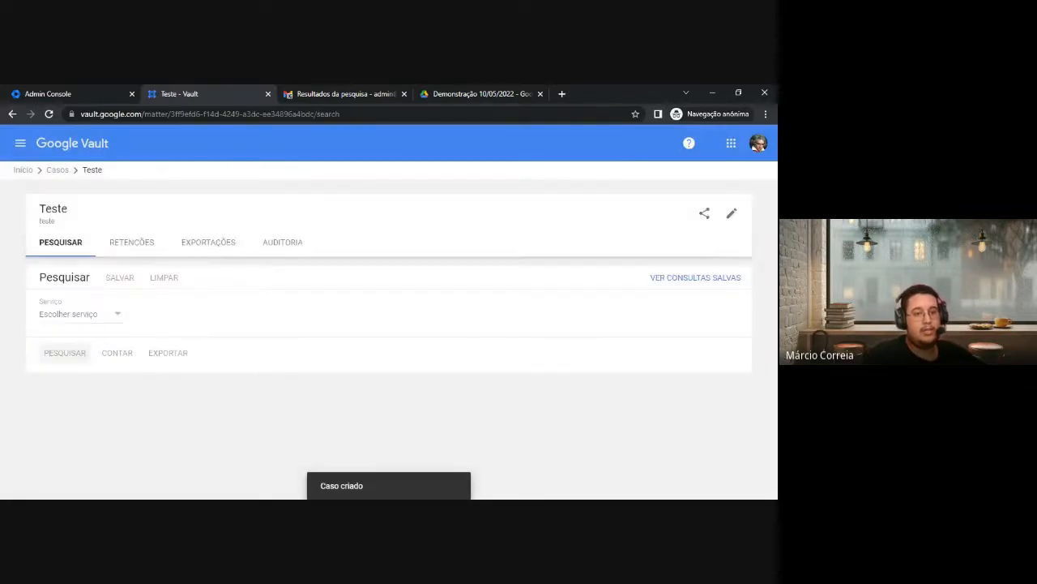
# Set the search service to Drive, Origem to Todos os dados, and Entidade to Contas específicas
pyautogui.moveTo(37, 208); pyautogui.dragTo(73, 227)
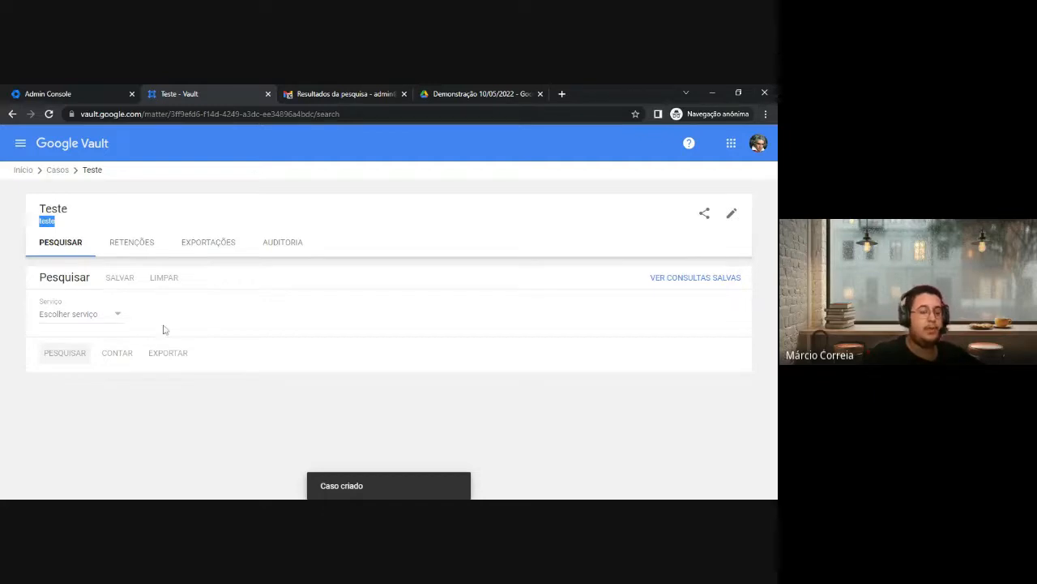
pyautogui.click(98, 318)
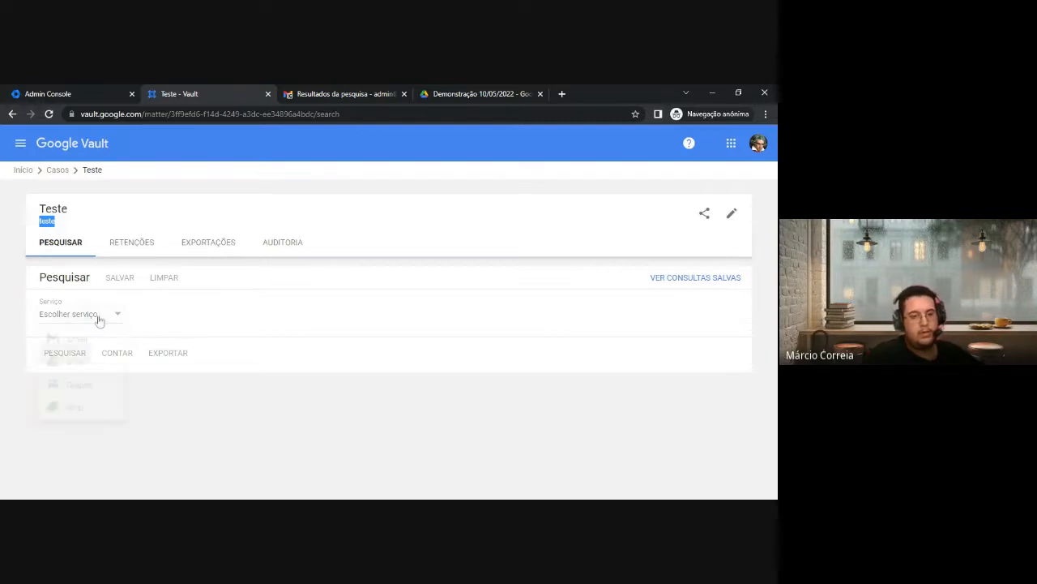
pyautogui.click(93, 362)
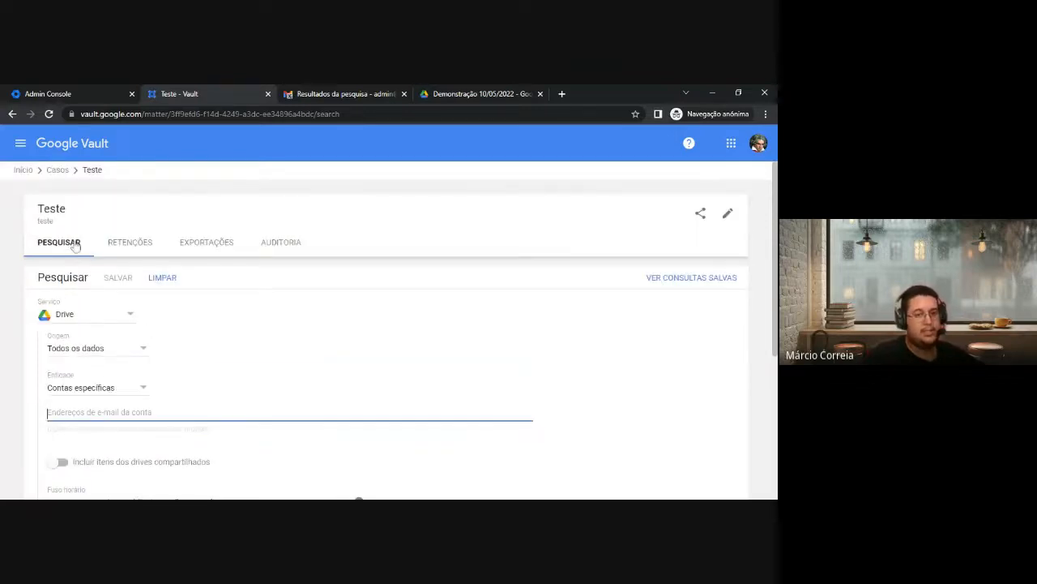
pyautogui.scroll(-1, 160, 322)
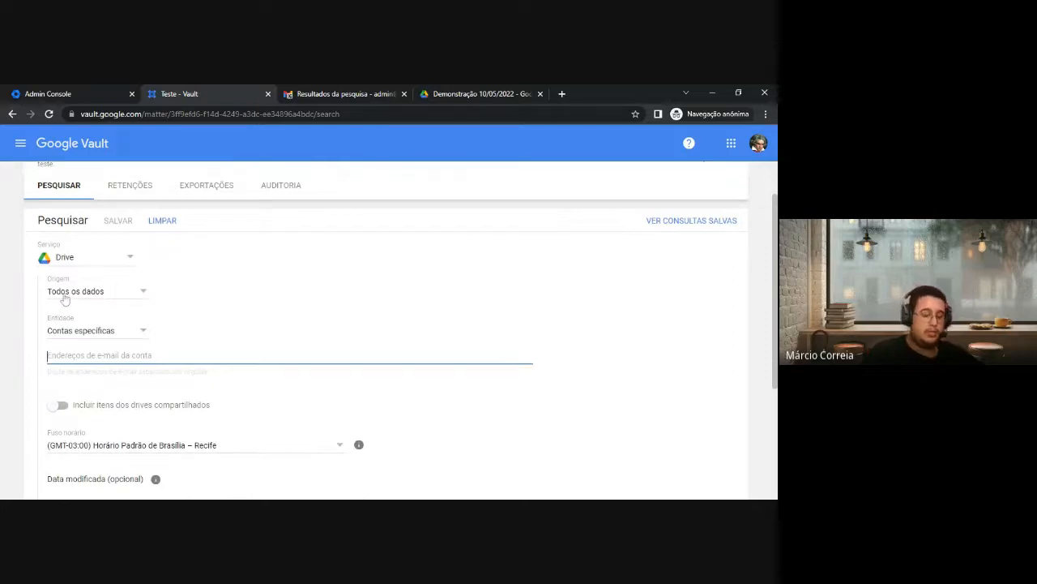
pyautogui.click(67, 296)
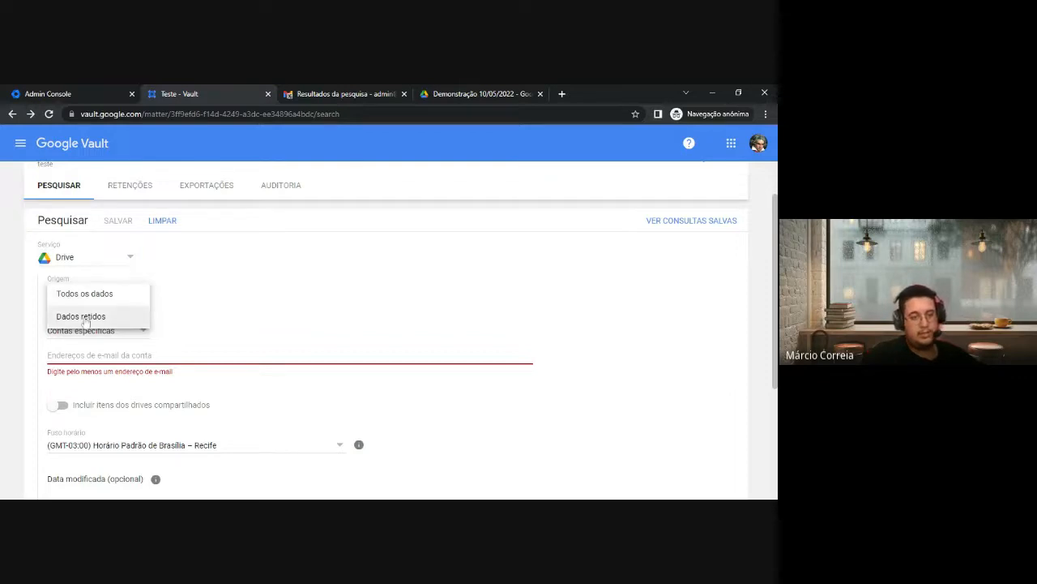
pyautogui.click(121, 293)
pyautogui.scroll(-1, 193, 307)
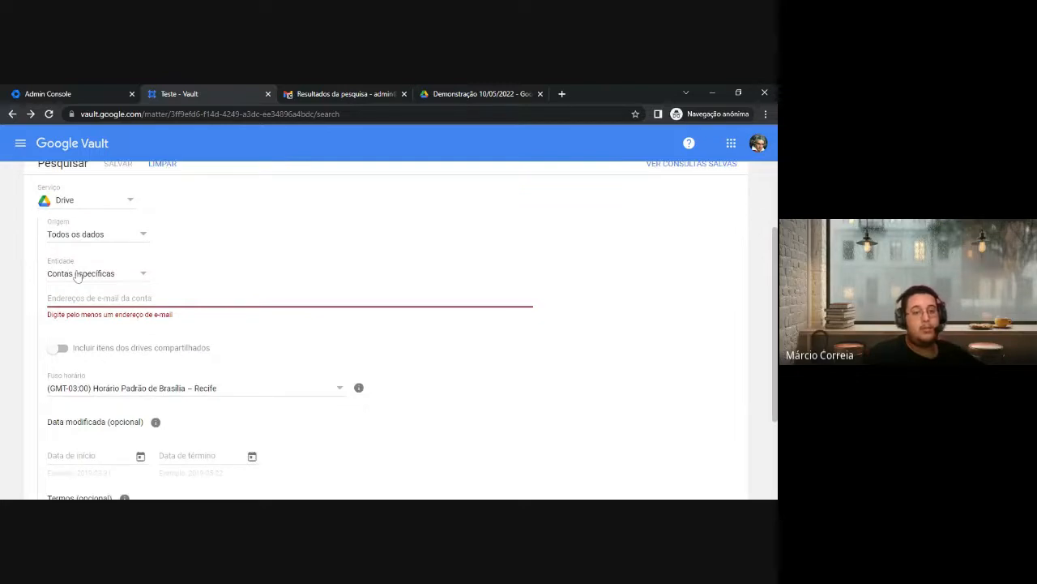
pyautogui.click(121, 279)
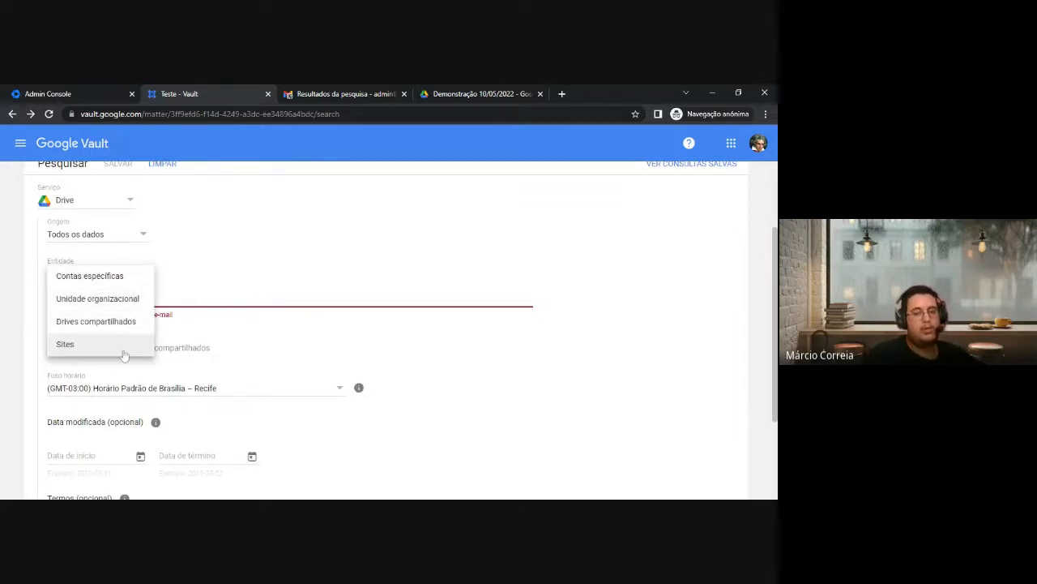
pyautogui.click(137, 276)
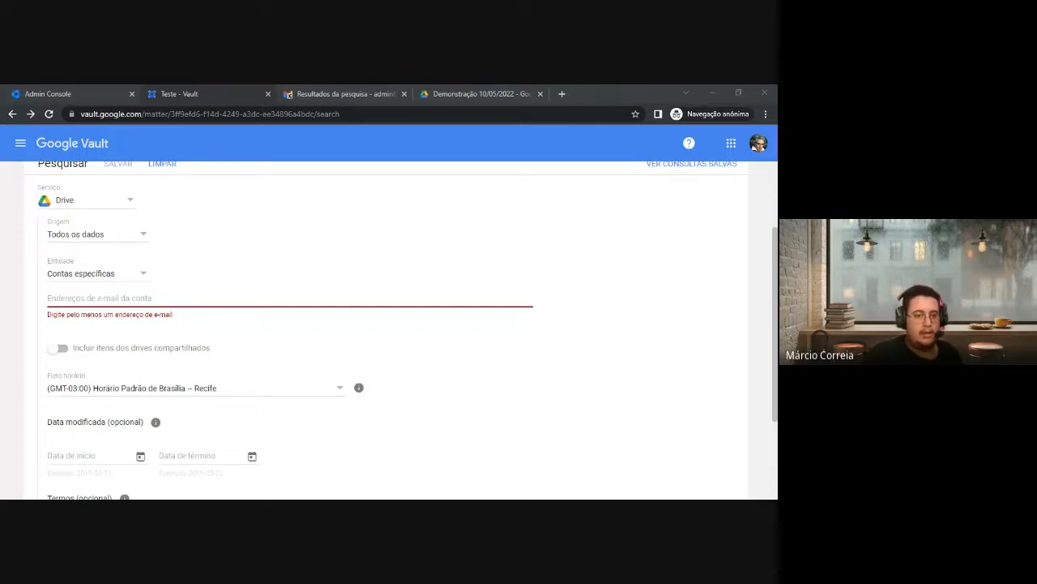
# Paste the admin account's e-mail address and accept the suggested account
pyautogui.click(135, 338)
pyautogui.click(97, 298)
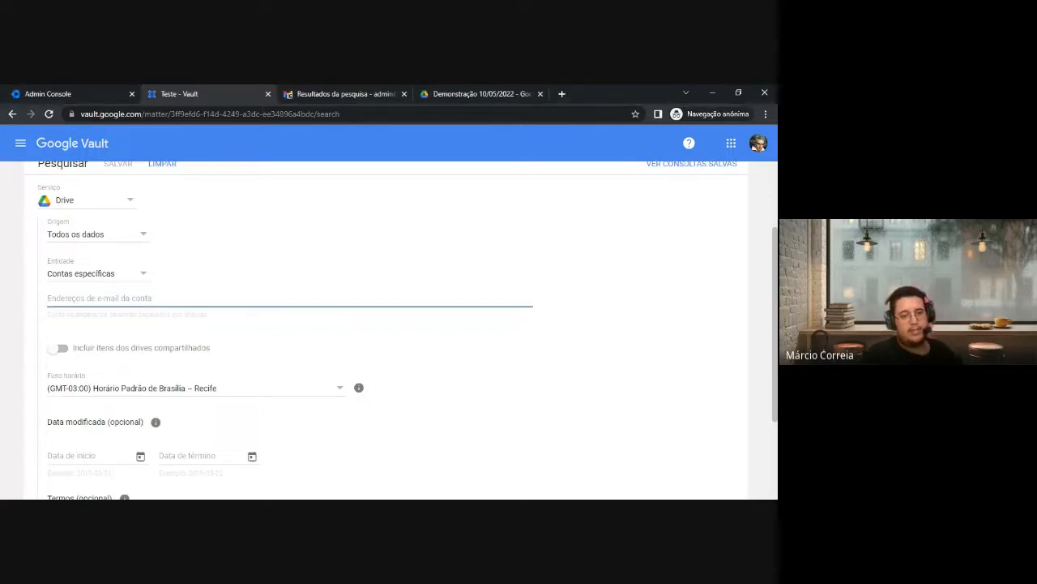
pyautogui.hotkey('ctrl', 'v')
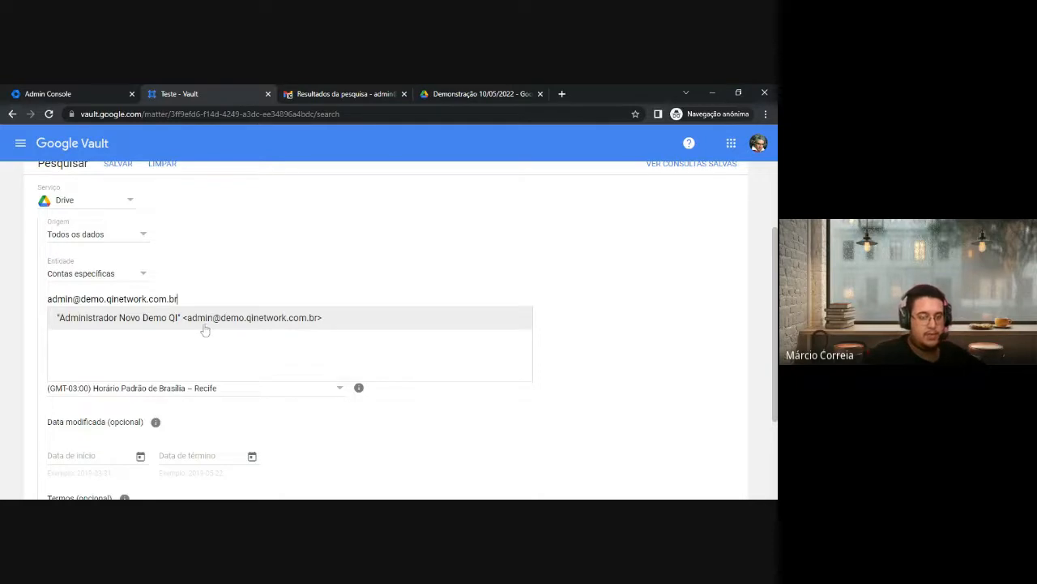
pyautogui.click(116, 317)
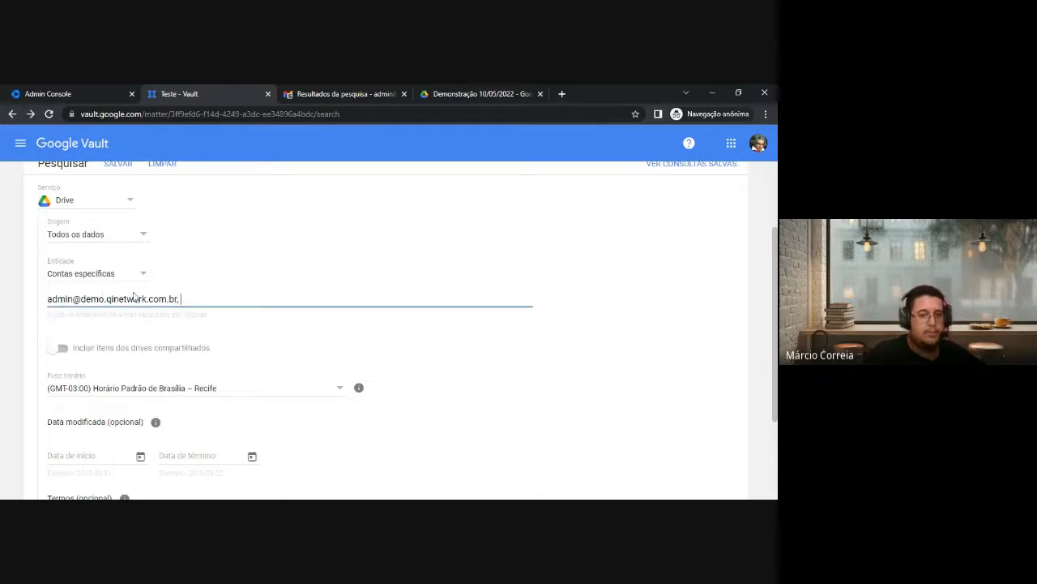
# Review the Data modificada and Termos (opcional) fields, then focus the search terms box
pyautogui.scroll(-1, 129, 298)
pyautogui.scroll(-1, 97, 267)
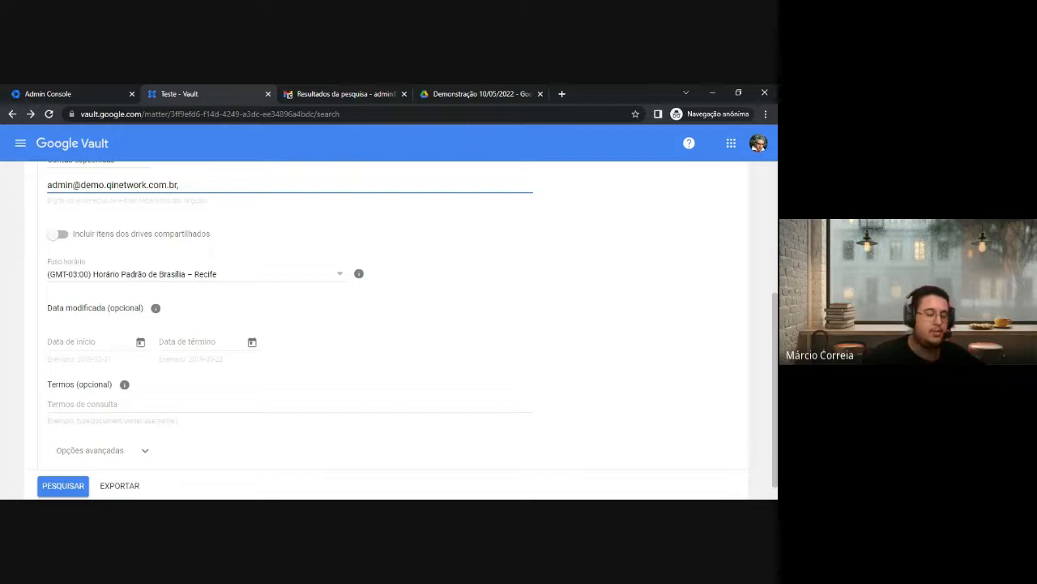
pyautogui.scroll(-1, 56, 228)
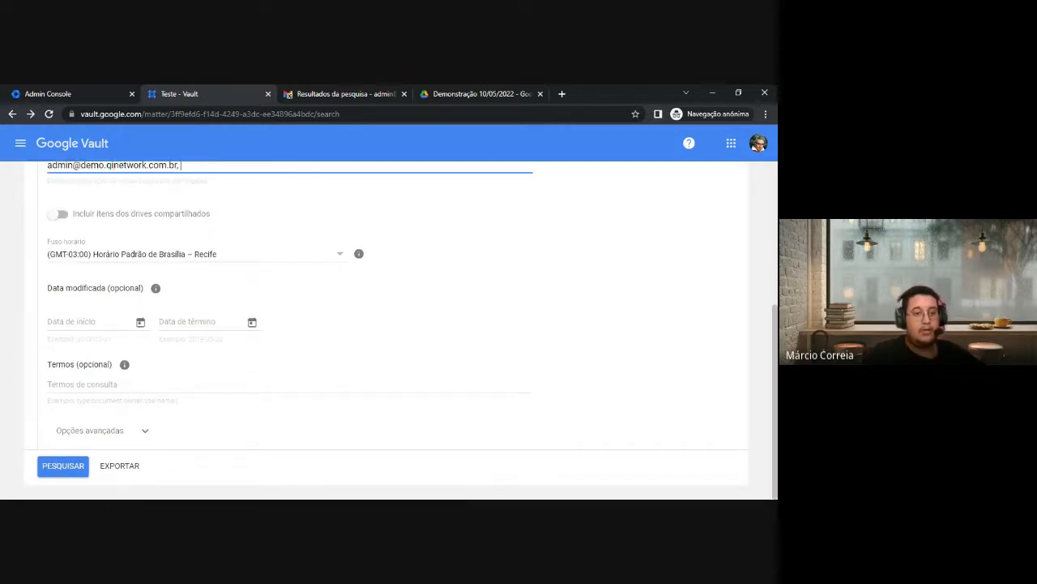
pyautogui.moveTo(52, 287); pyautogui.dragTo(154, 288)
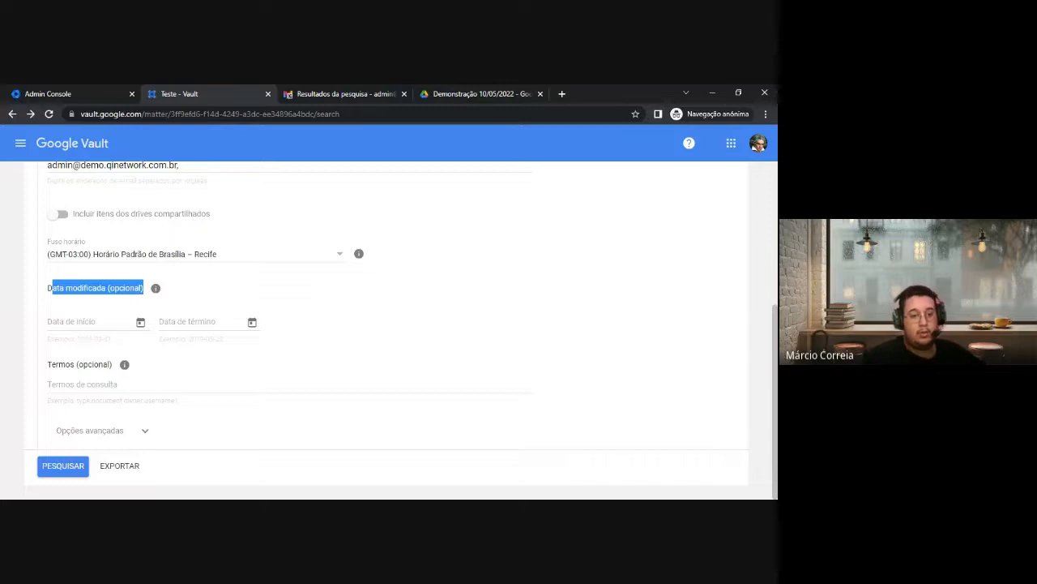
pyautogui.moveTo(46, 364); pyautogui.dragTo(103, 364)
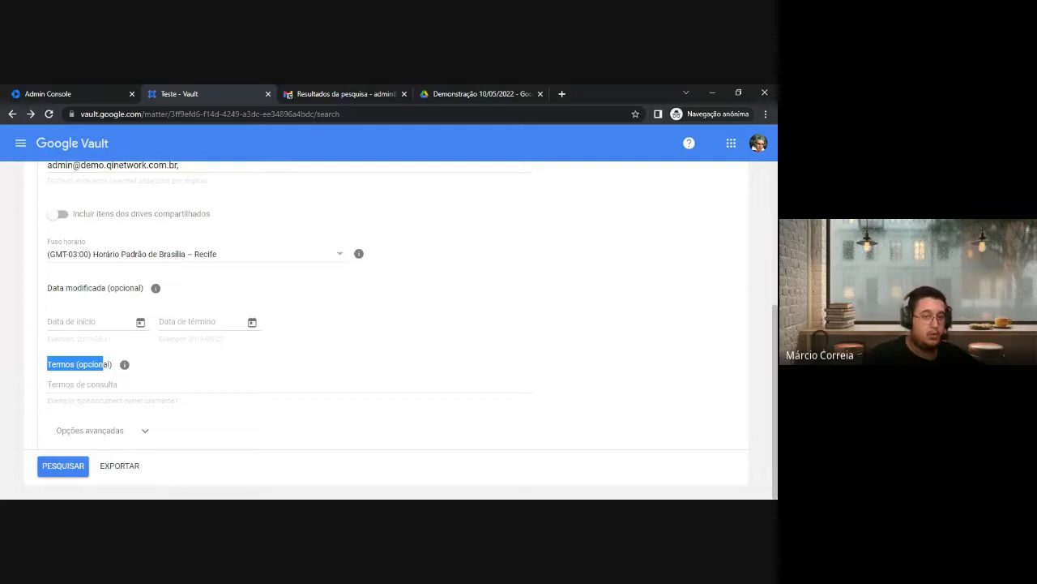
pyautogui.scroll(2, 107, 391)
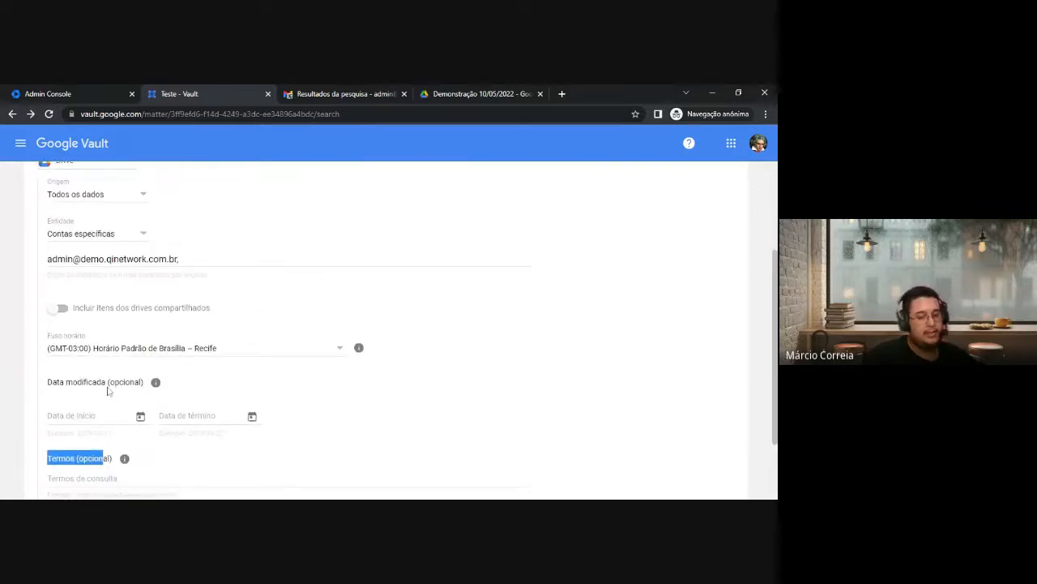
pyautogui.scroll(-2, 108, 391)
pyautogui.click(108, 390)
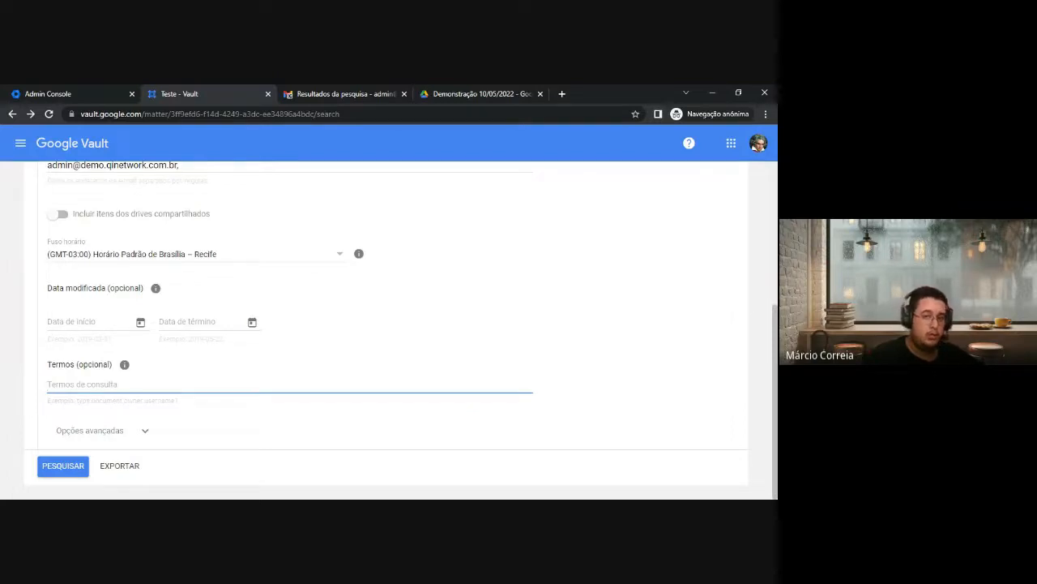
# Read the Drive search operators in the Vault help article, then return to the Drive folder
pyautogui.moveTo(124, 364)
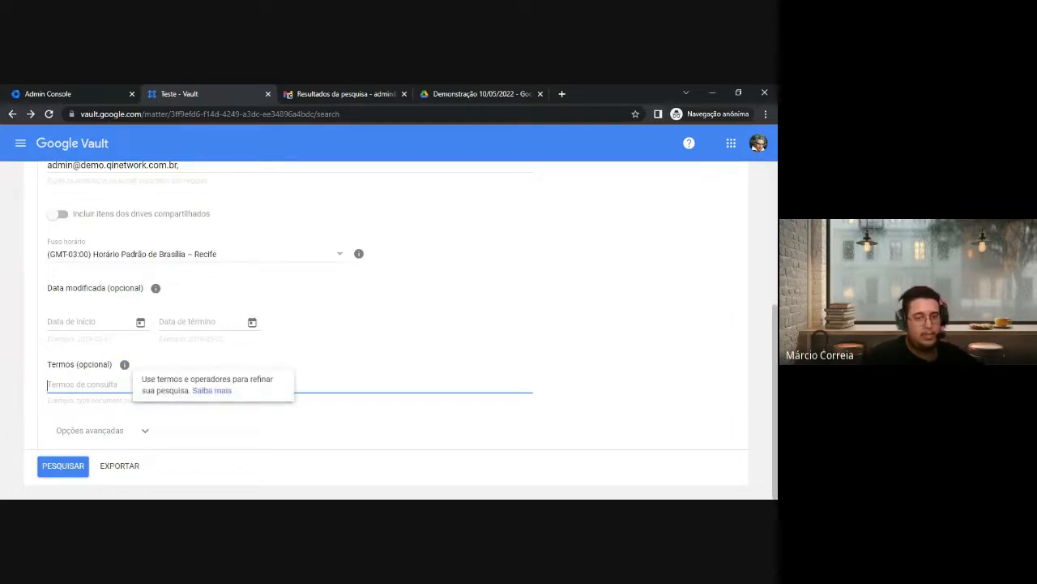
pyautogui.click(212, 390)
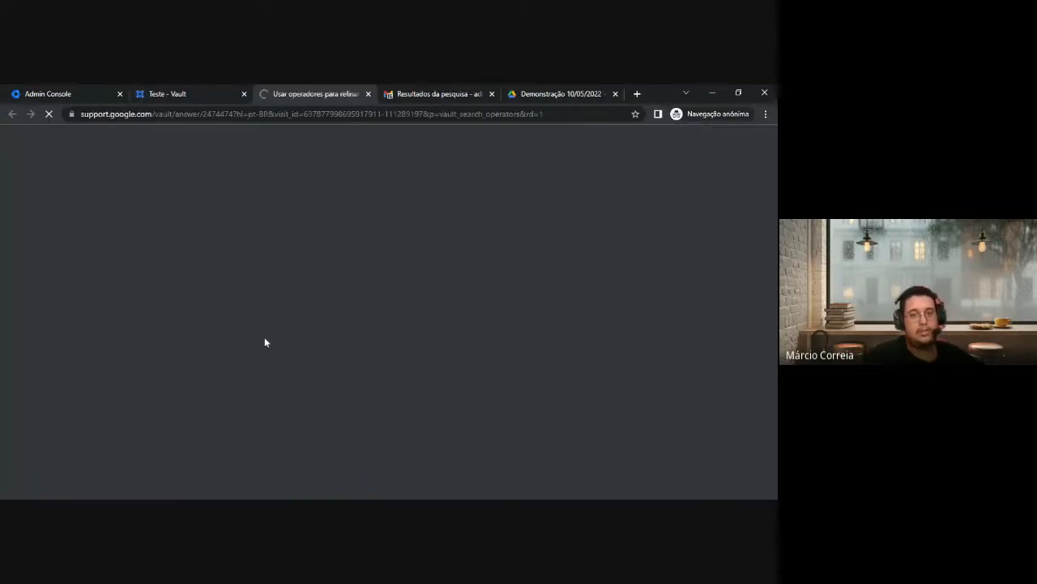
pyautogui.scroll(-1, 315, 287)
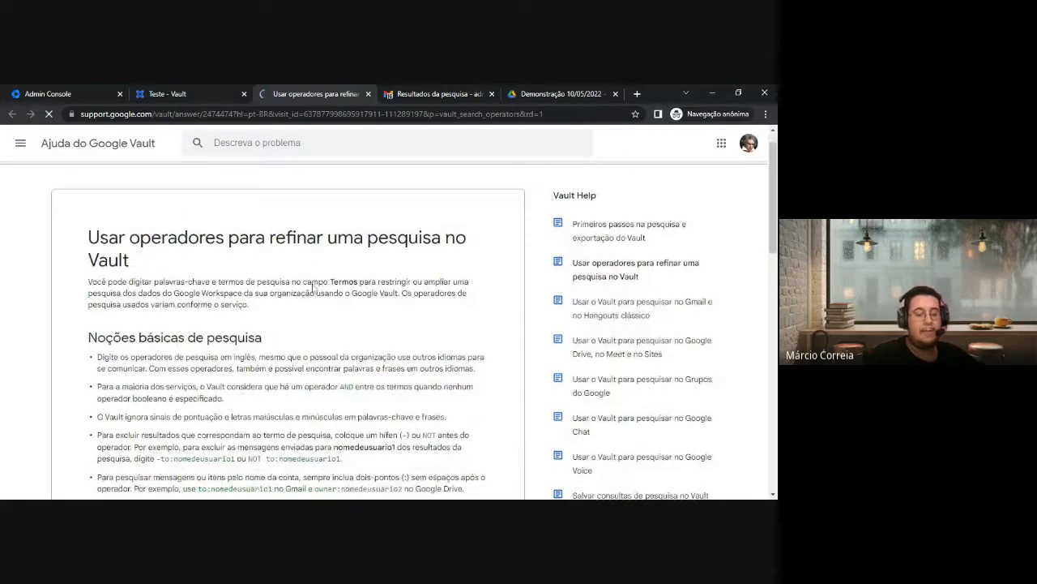
pyautogui.scroll(-10, 314, 287)
pyautogui.click(242, 302)
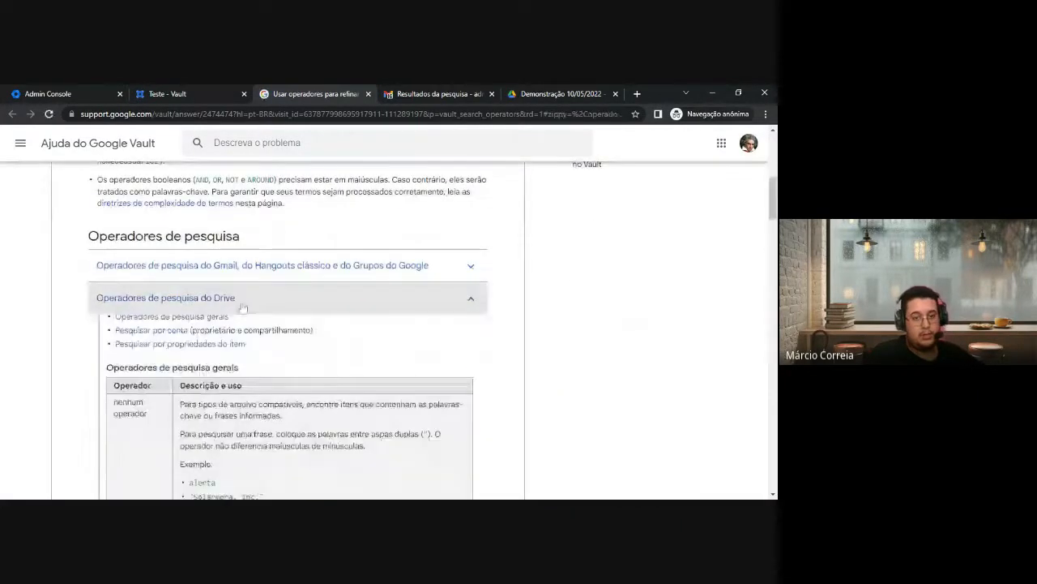
pyautogui.scroll(-2, 265, 387)
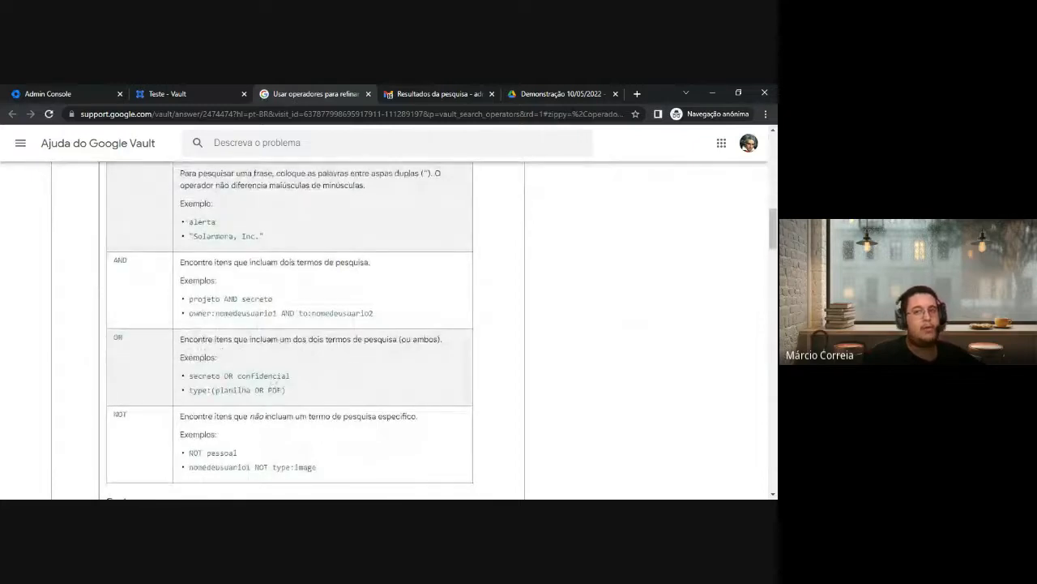
pyautogui.click(534, 95)
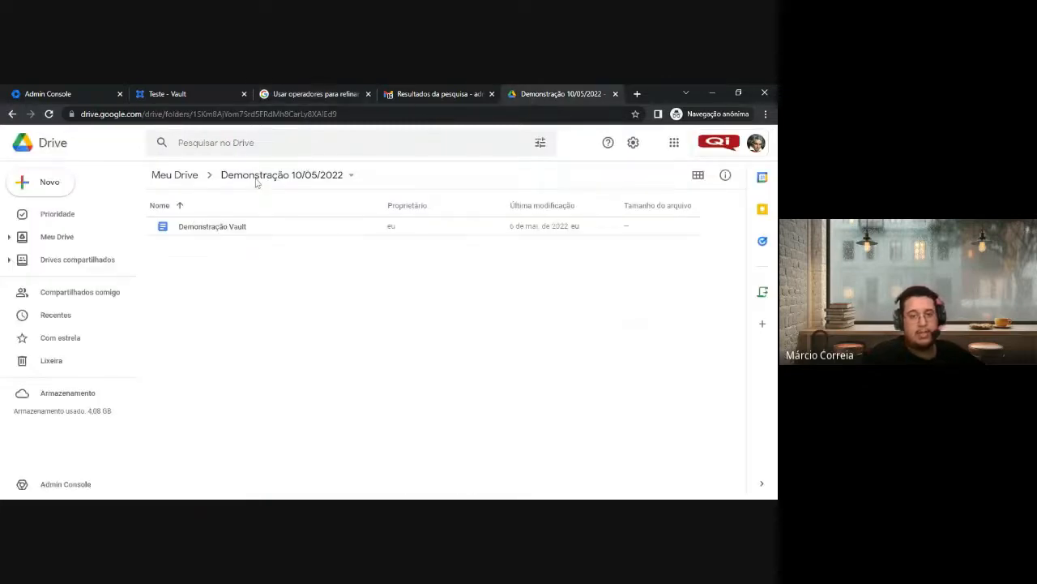
# Search Drive for Documents owned by the admin account and select the generated query text
pyautogui.click(541, 146)
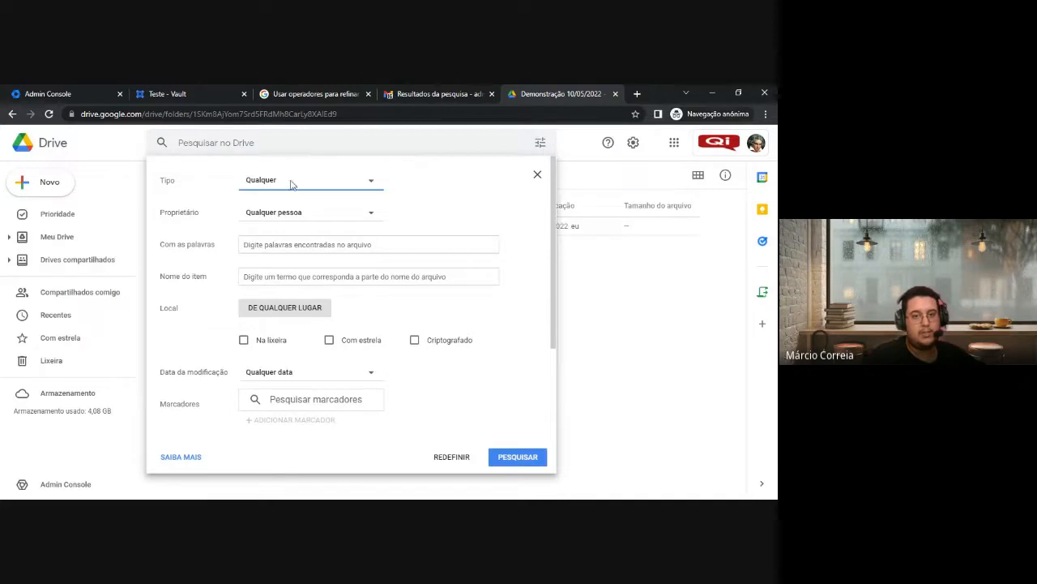
pyautogui.click(292, 184)
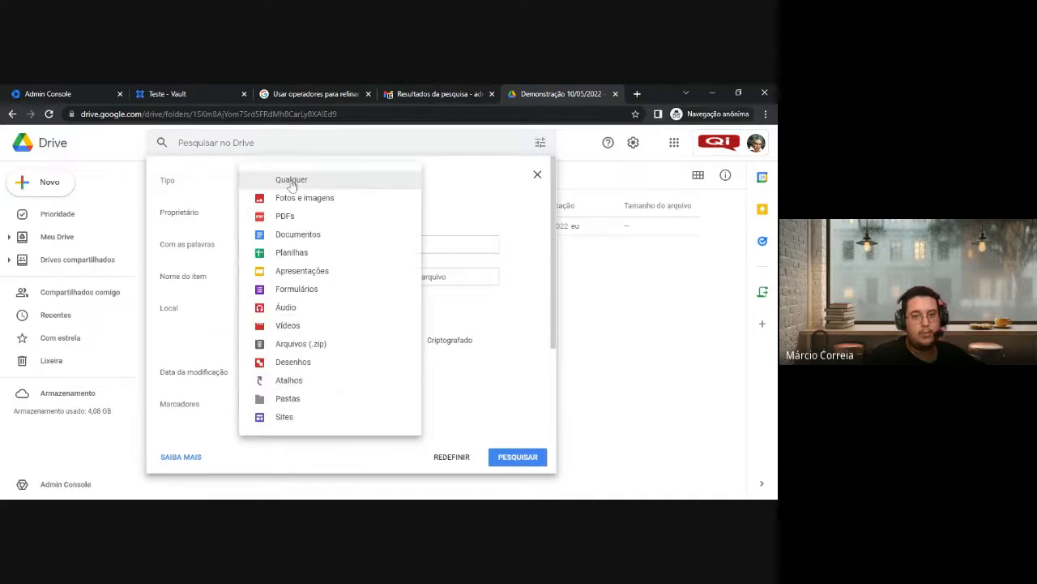
pyautogui.click(314, 236)
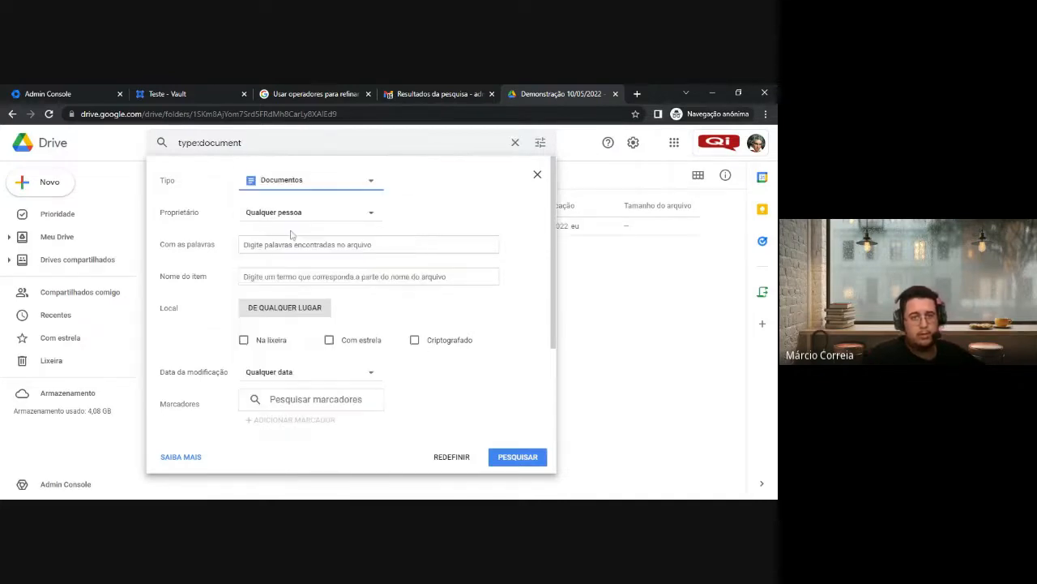
pyautogui.click(280, 213)
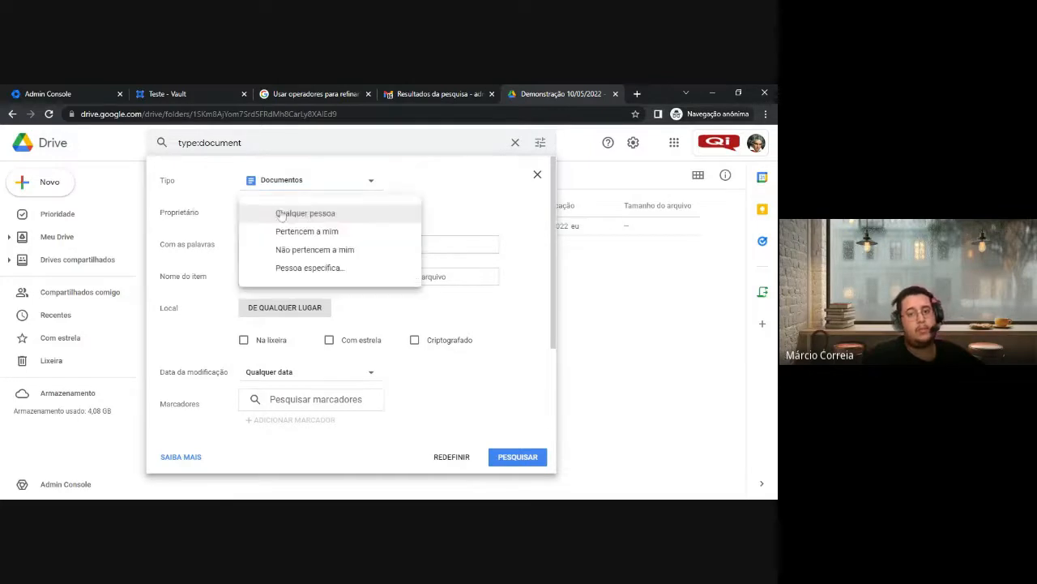
pyautogui.click(342, 270)
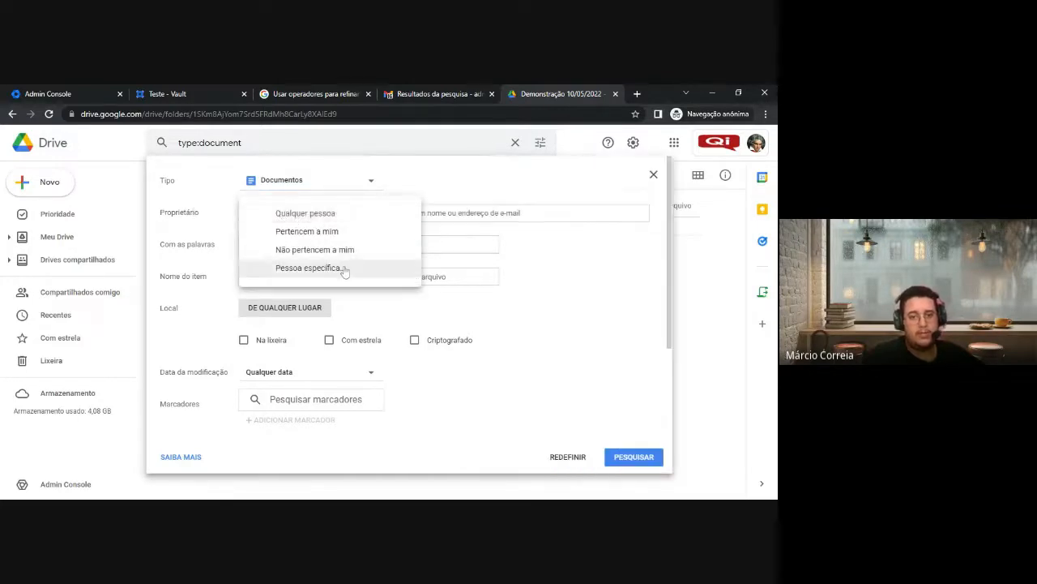
pyautogui.write('admin@')
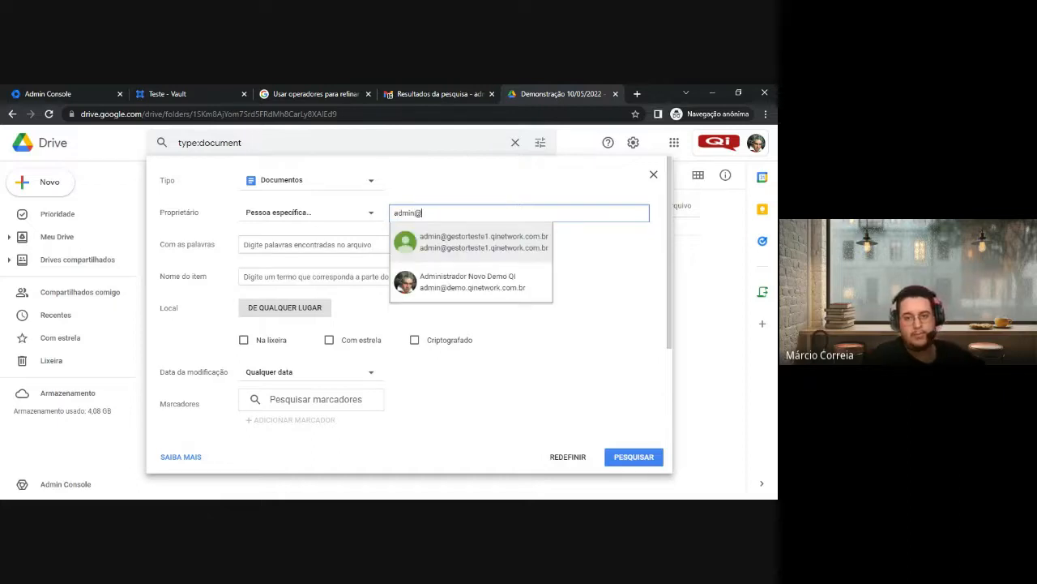
pyautogui.click(453, 284)
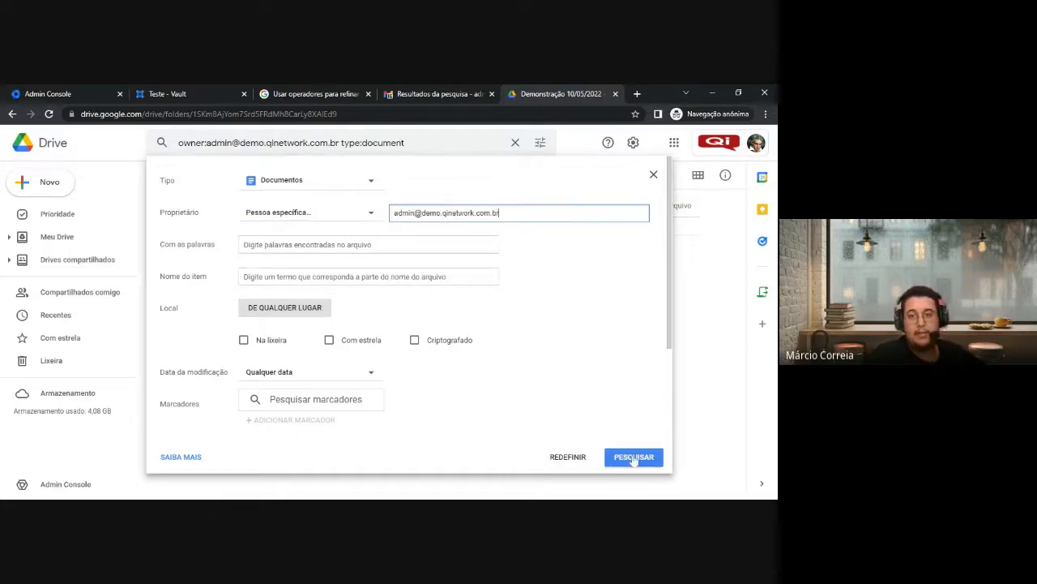
pyautogui.click(633, 457)
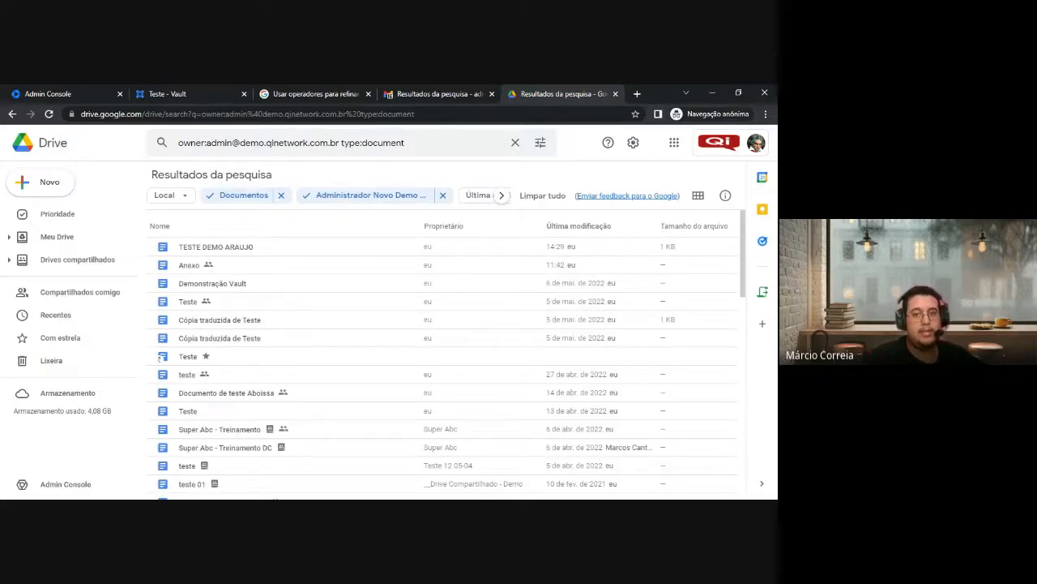
pyautogui.moveTo(405, 143); pyautogui.dragTo(170, 142)
pyautogui.hotkey('ctrl', 'c')
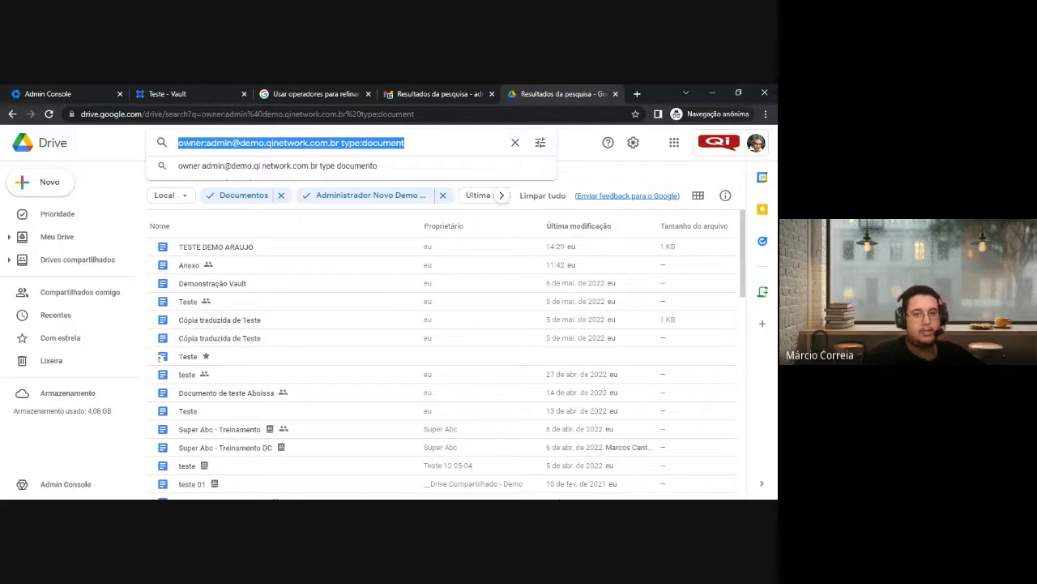
# Paste the owner and type:document query into the Vault search terms field
pyautogui.click(182, 94)
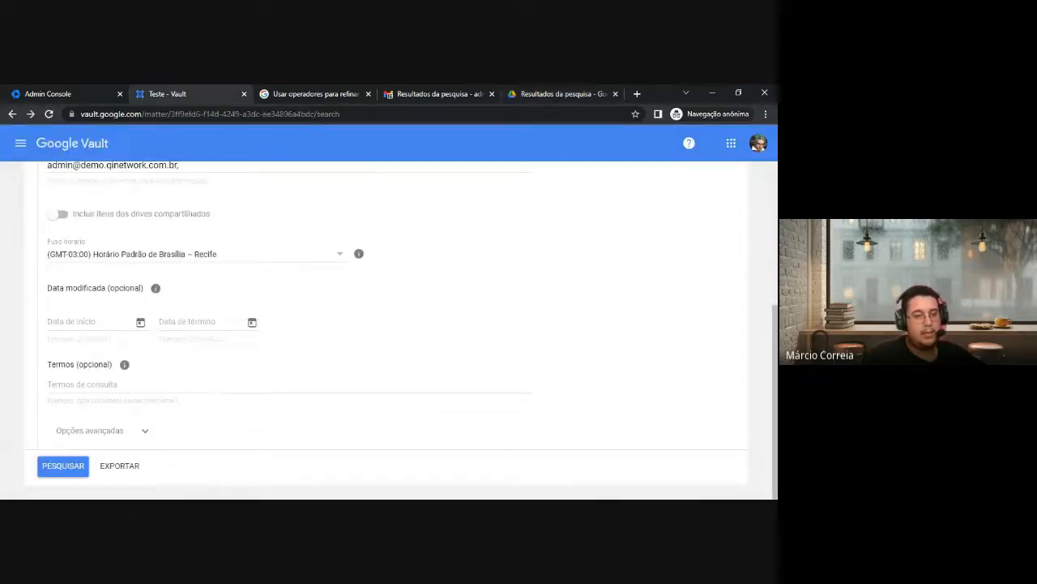
pyautogui.click(116, 385)
pyautogui.hotkey('ctrl', 'v')
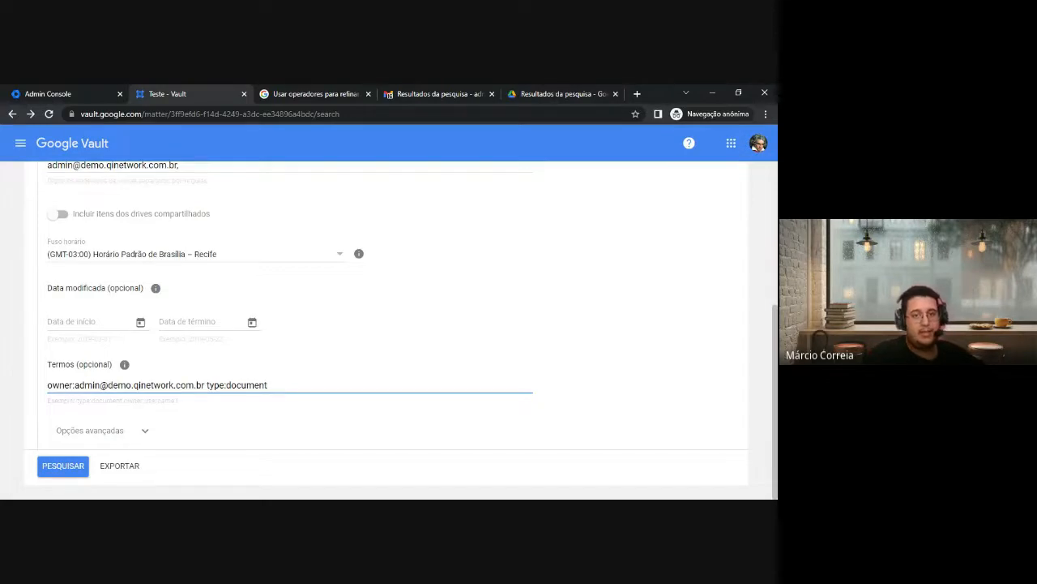
# Back in the Demonstração 10/05/2022 Drive folder, select the Demonstração Vault file
pyautogui.click(546, 92)
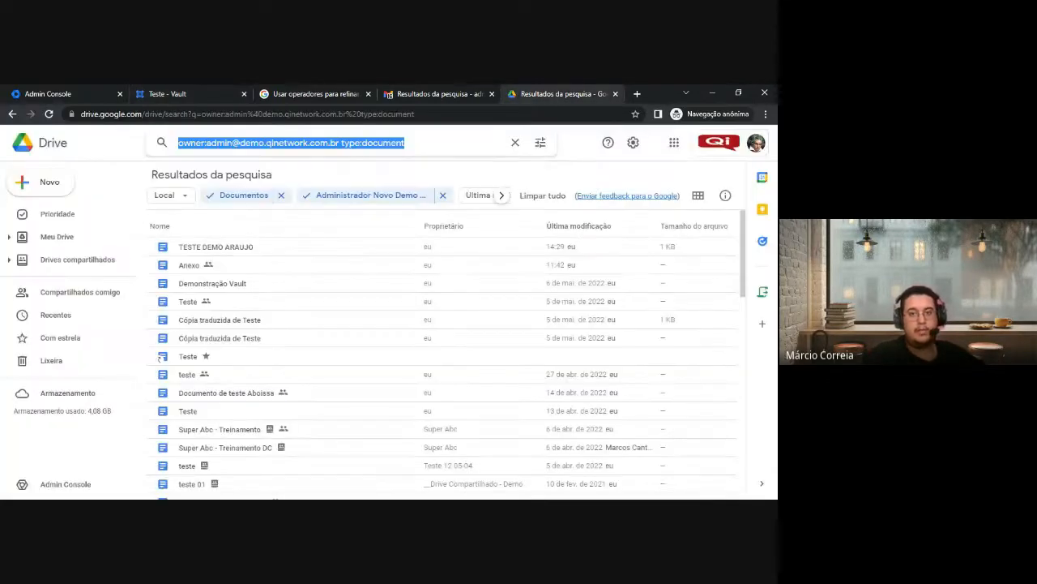
pyautogui.hotkey('alt', 'Left')
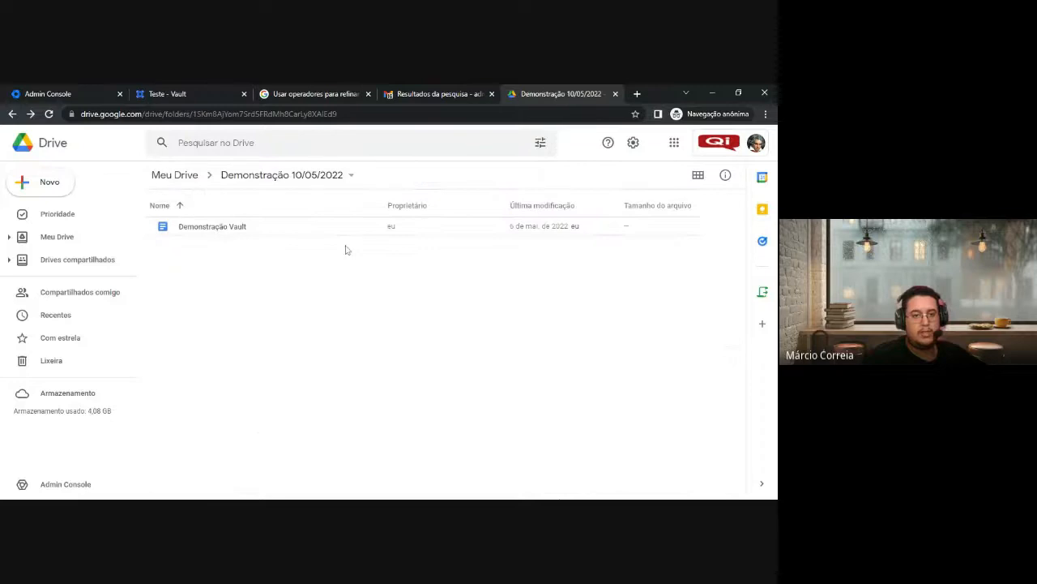
pyautogui.click(264, 235)
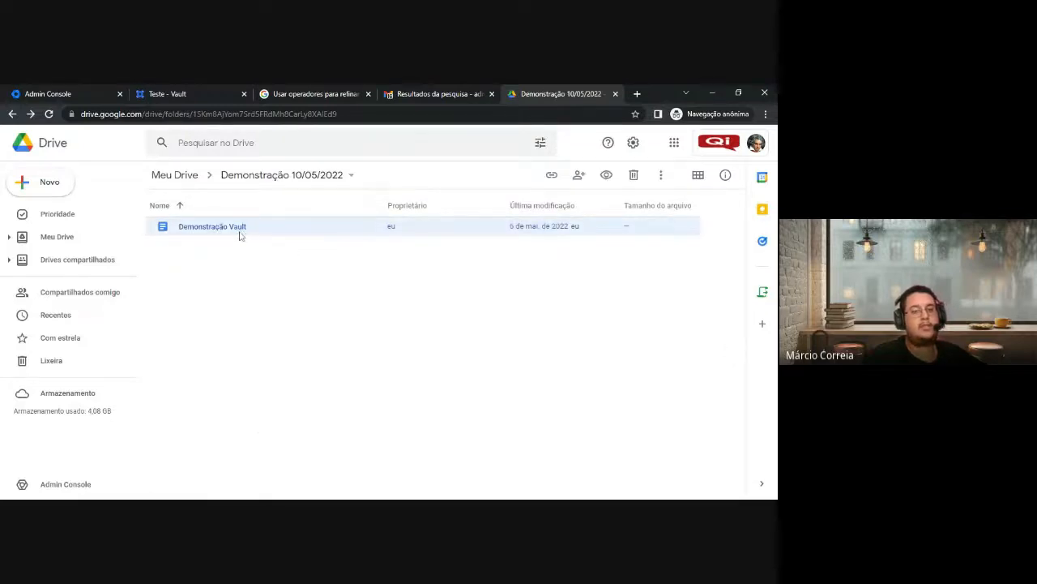
pyautogui.hotkey('alt', 'Tab')
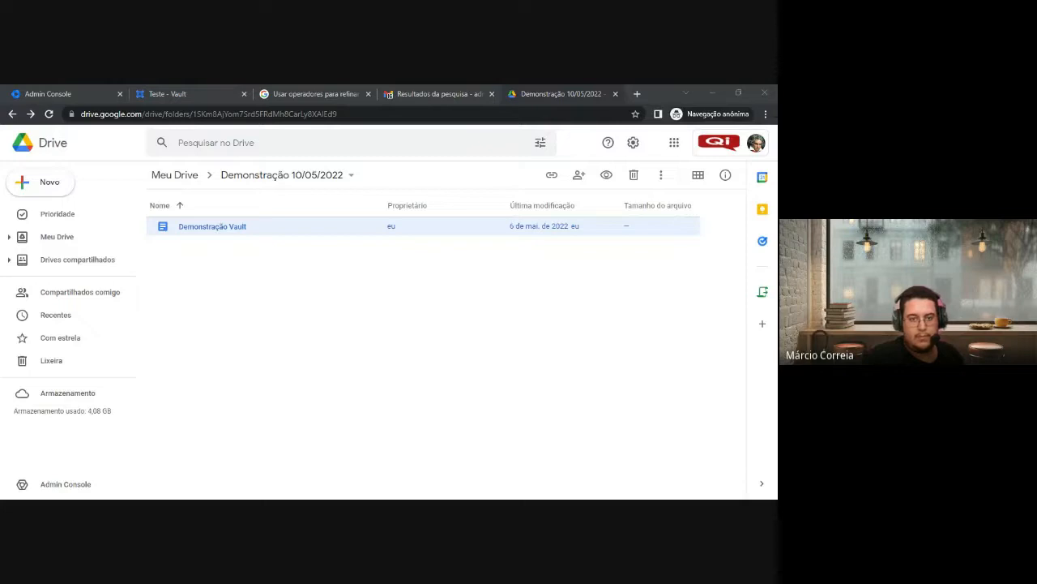
# Search with title:"Demonstração Vault" in the terms and preview the single matching document
pyautogui.click(185, 93)
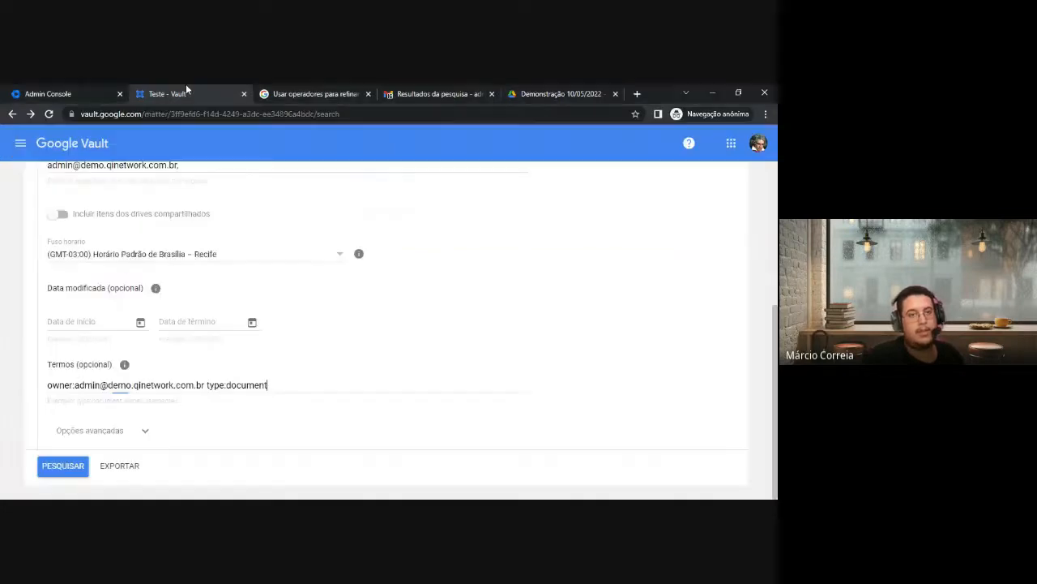
pyautogui.hotkey('ctrl', 'a')
pyautogui.hotkey('ctrl', 'v')
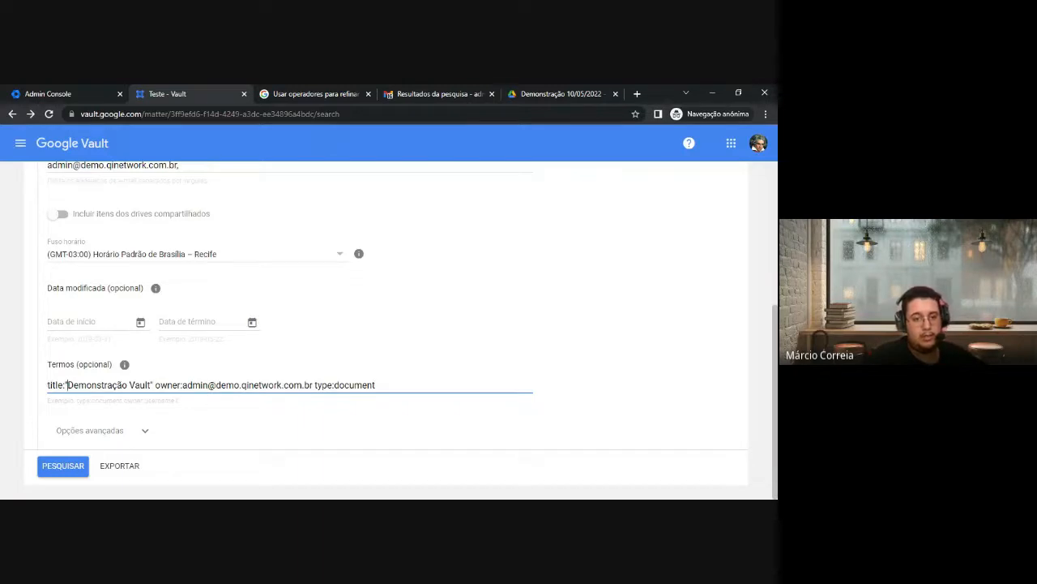
pyautogui.moveTo(67, 385); pyautogui.dragTo(376, 385)
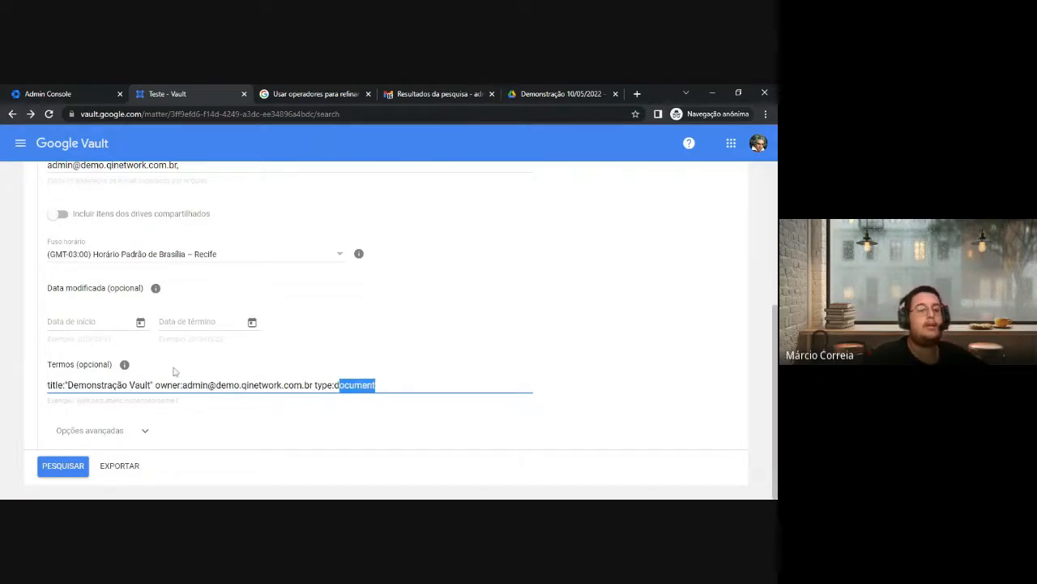
pyautogui.click(71, 468)
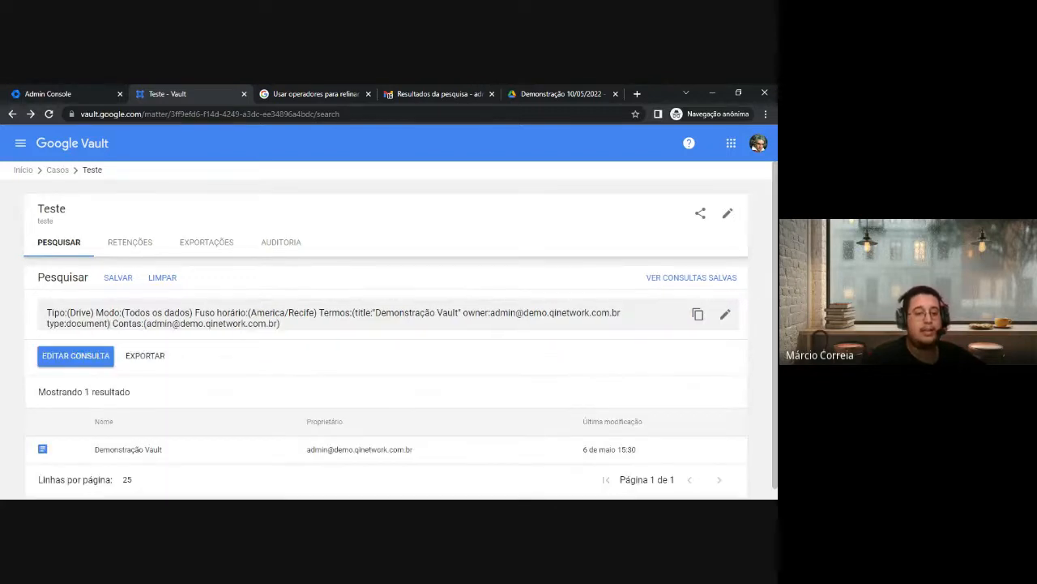
pyautogui.scroll(-1, 167, 410)
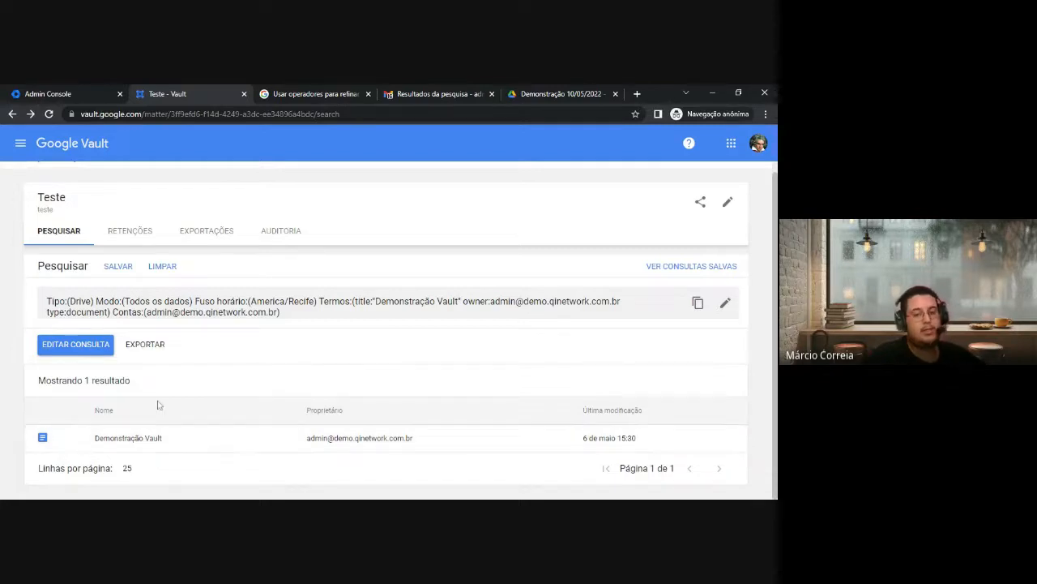
pyautogui.click(142, 440)
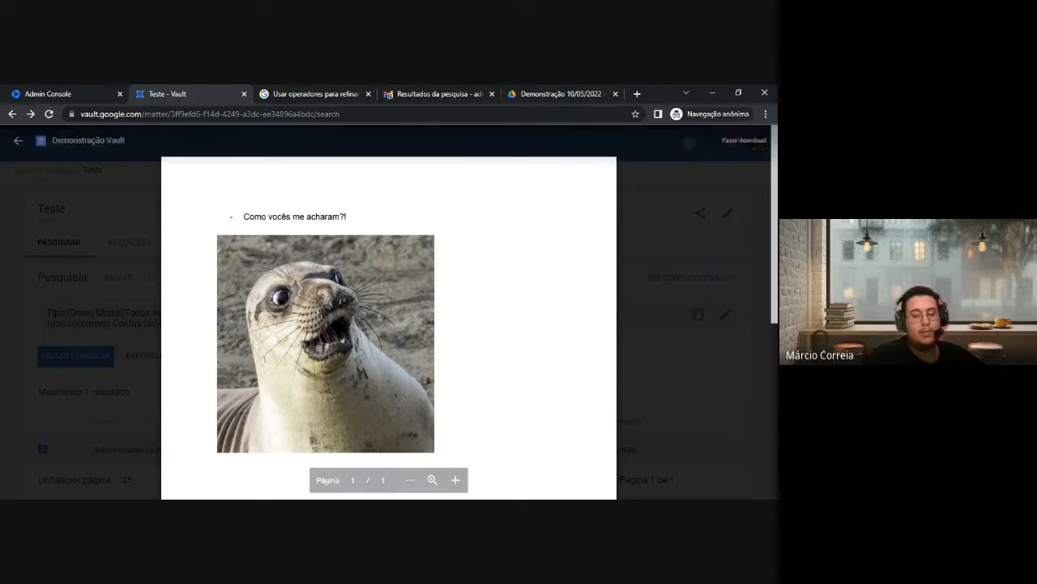
# Scroll through the Demonstração Vault preview, then close it
pyautogui.scroll(-1, 389, 316)
pyautogui.scroll(-5, 389, 316)
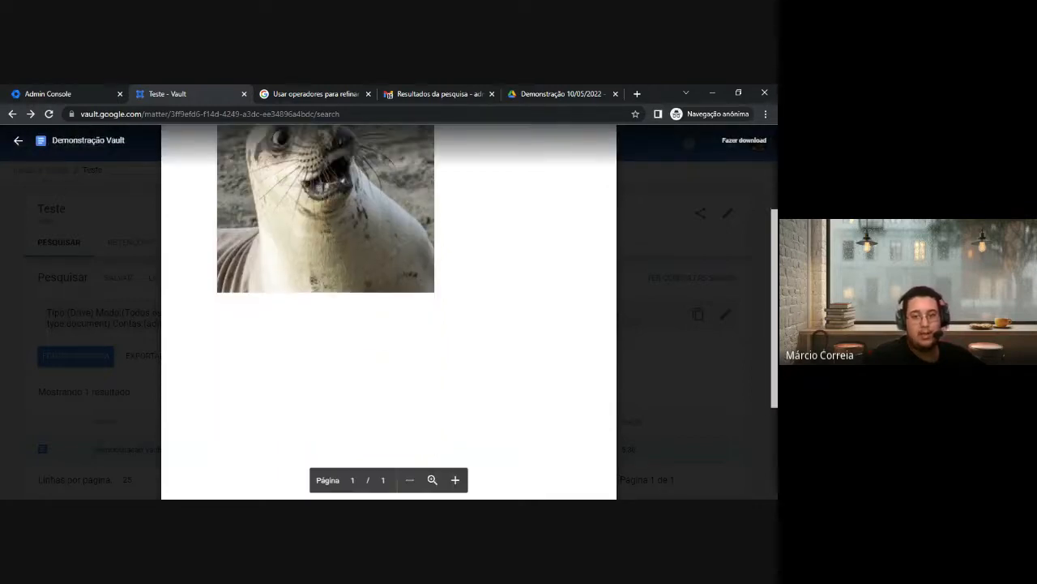
pyautogui.scroll(2, 389, 316)
pyautogui.scroll(3, 389, 317)
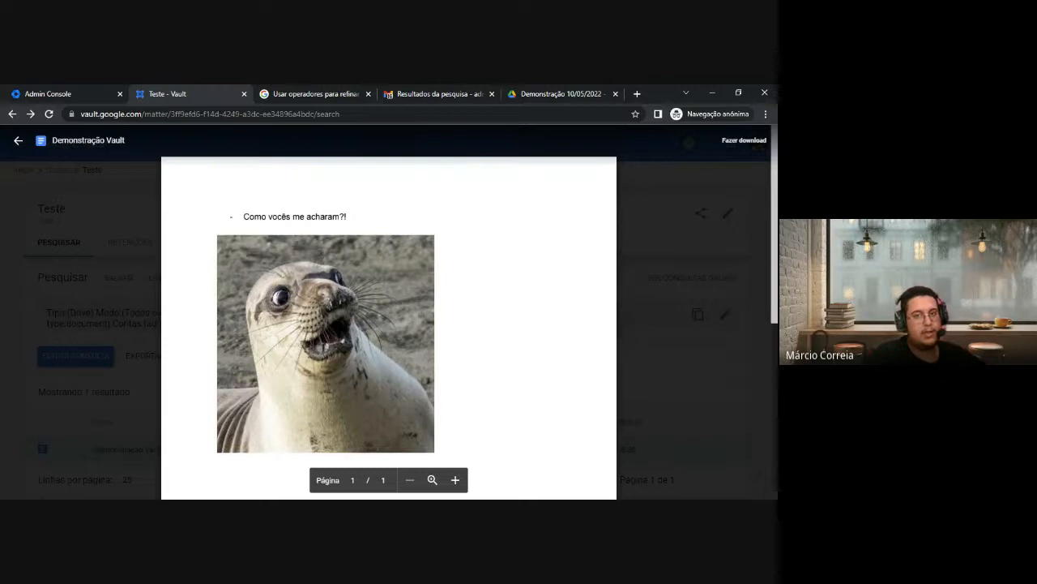
pyautogui.click(125, 308)
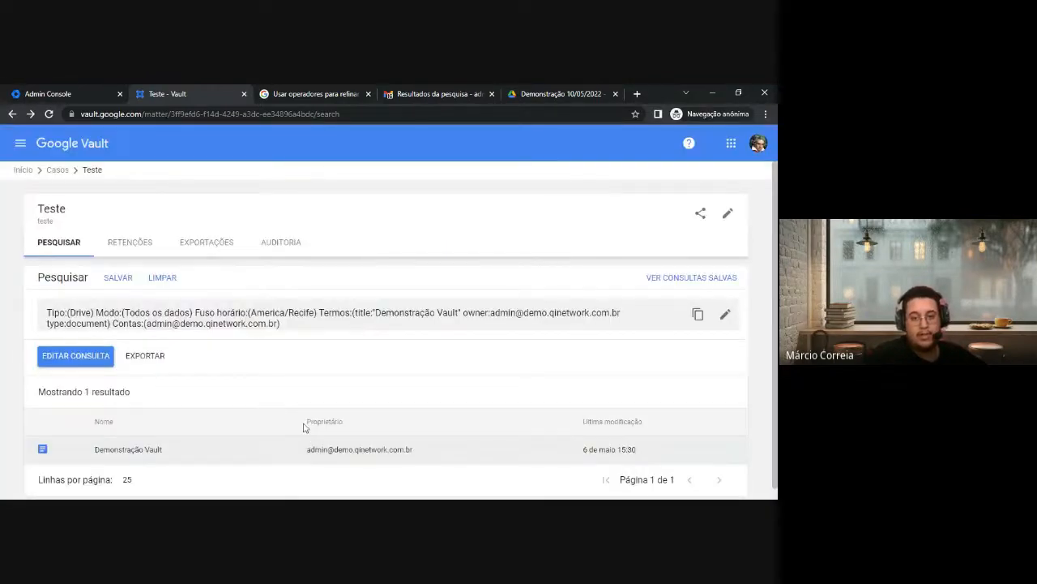
# Review the result's owner, date and query summary, then select the Demonstração Vault row
pyautogui.moveTo(309, 420); pyautogui.dragTo(391, 448)
pyautogui.click(408, 441)
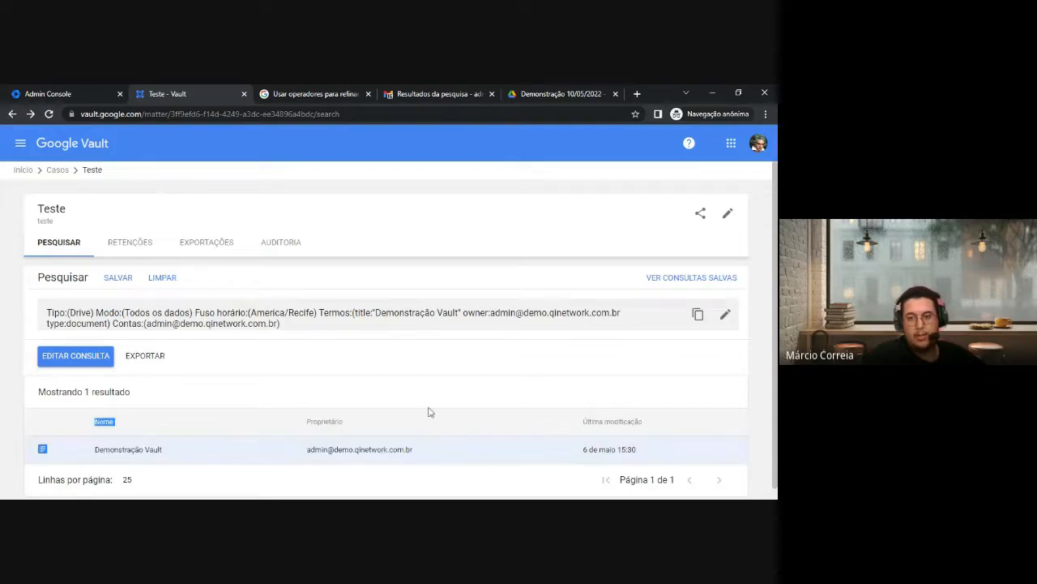
pyautogui.scroll(-1, 601, 412)
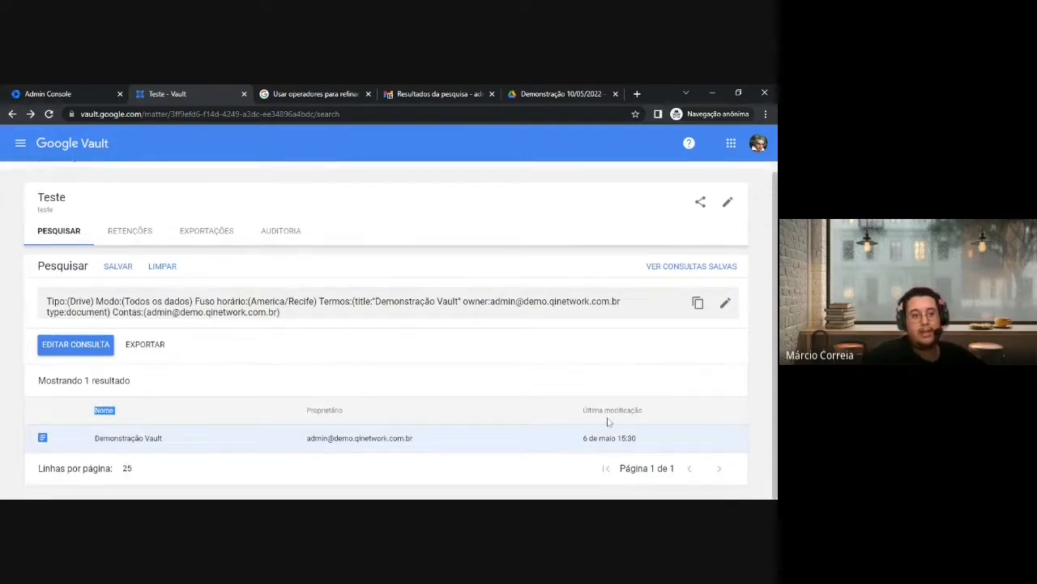
pyautogui.moveTo(47, 301); pyautogui.dragTo(314, 320)
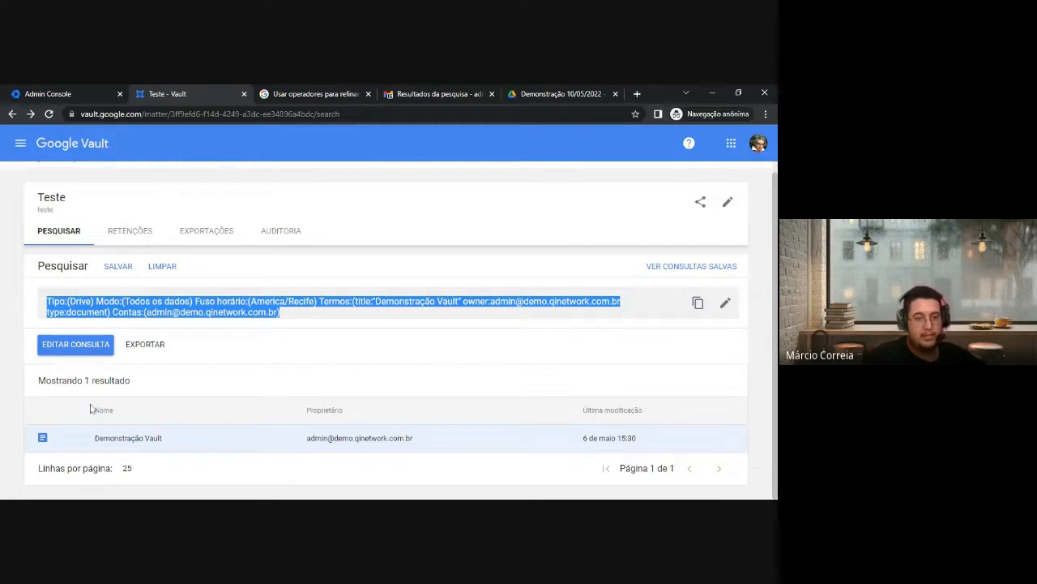
pyautogui.click(203, 376)
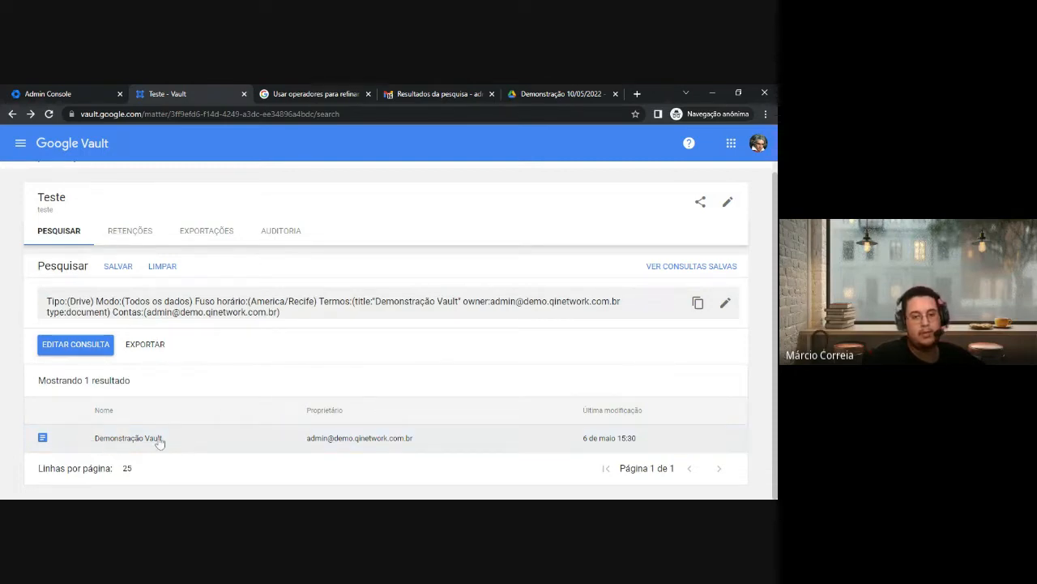
pyautogui.click(134, 441)
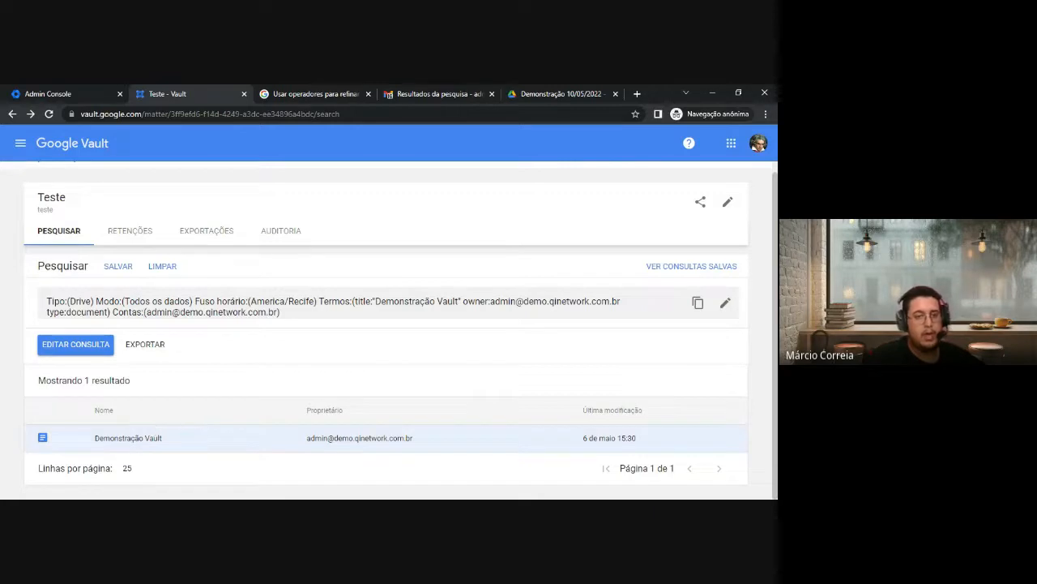
# Export the results as Teste01 with access-level reporting on and no data-region preference
pyautogui.click(152, 347)
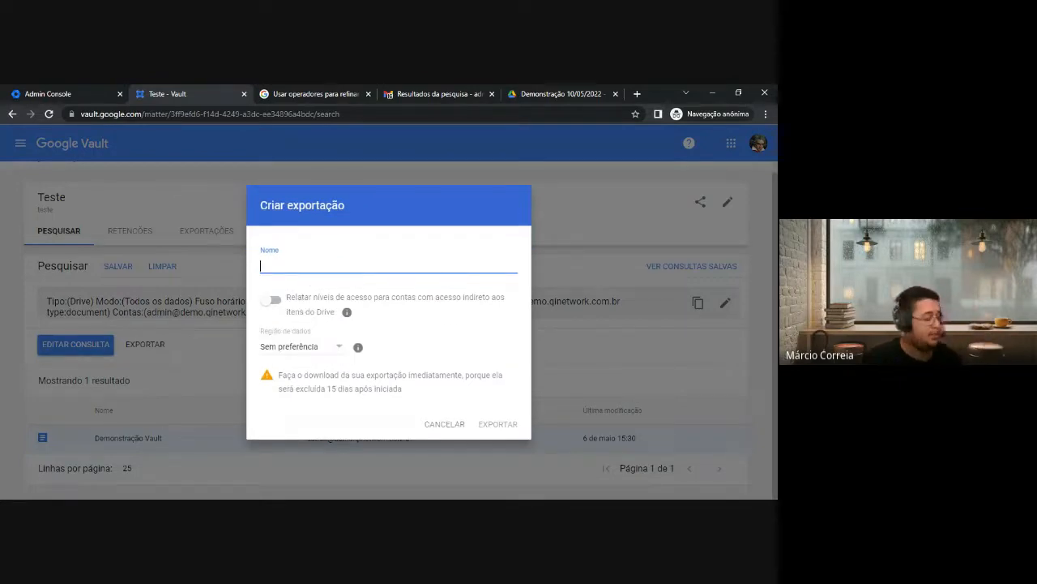
pyautogui.write('Teste01')
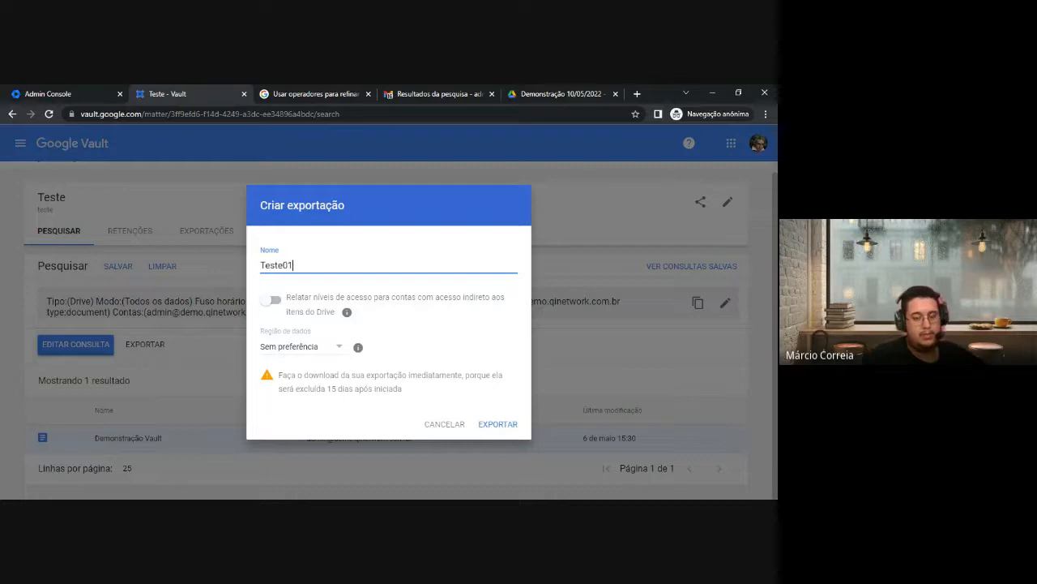
pyautogui.moveTo(288, 296); pyautogui.dragTo(335, 314)
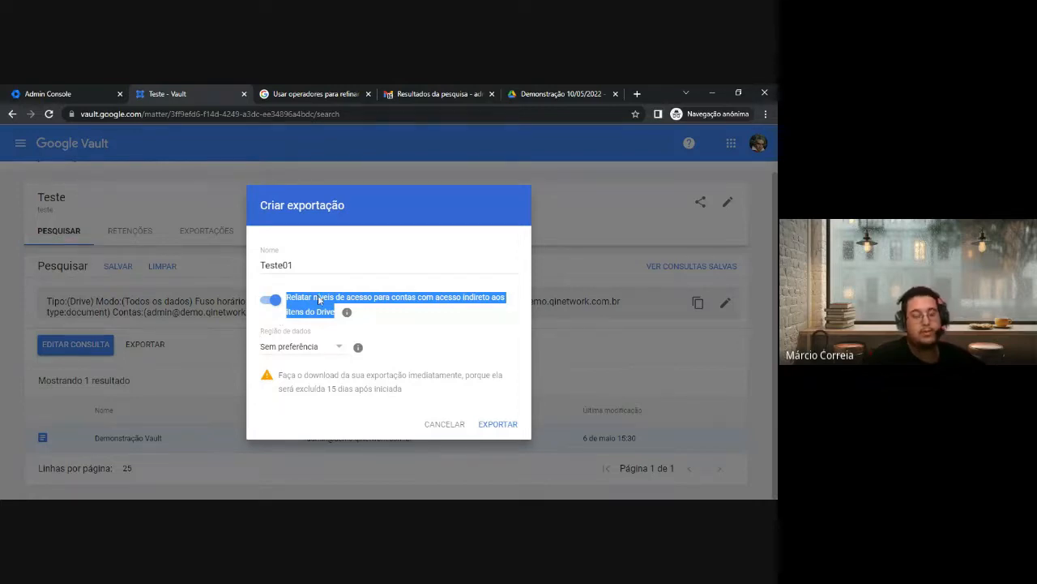
pyautogui.click(258, 331)
pyautogui.moveTo(258, 331); pyautogui.dragTo(312, 333)
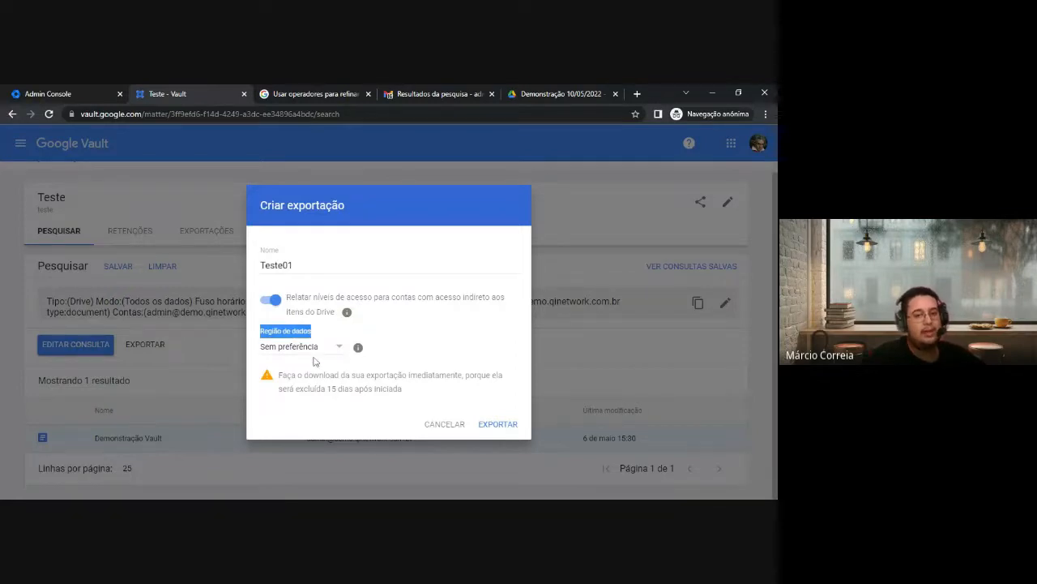
pyautogui.click(324, 354)
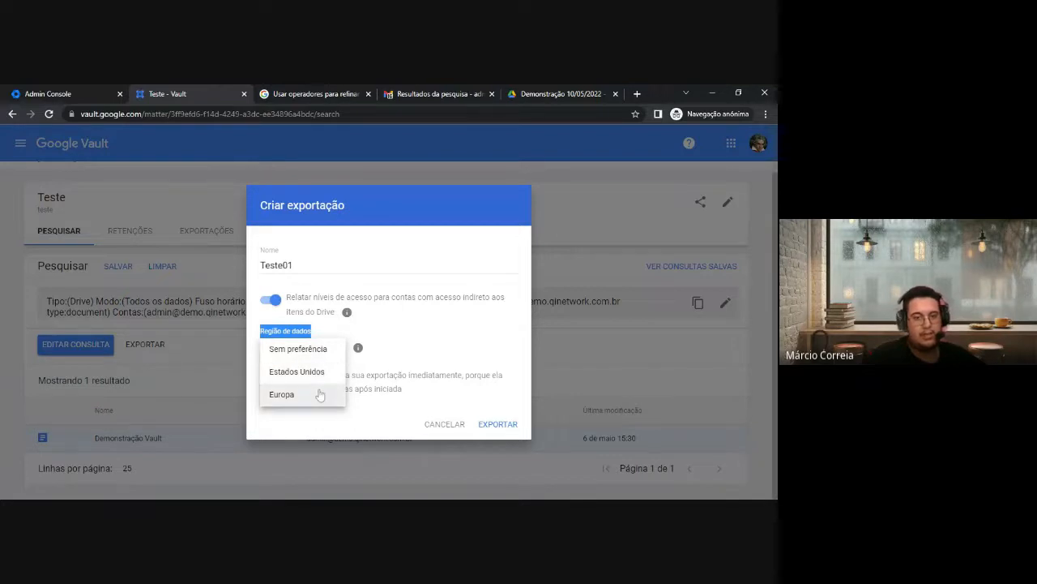
pyautogui.click(308, 350)
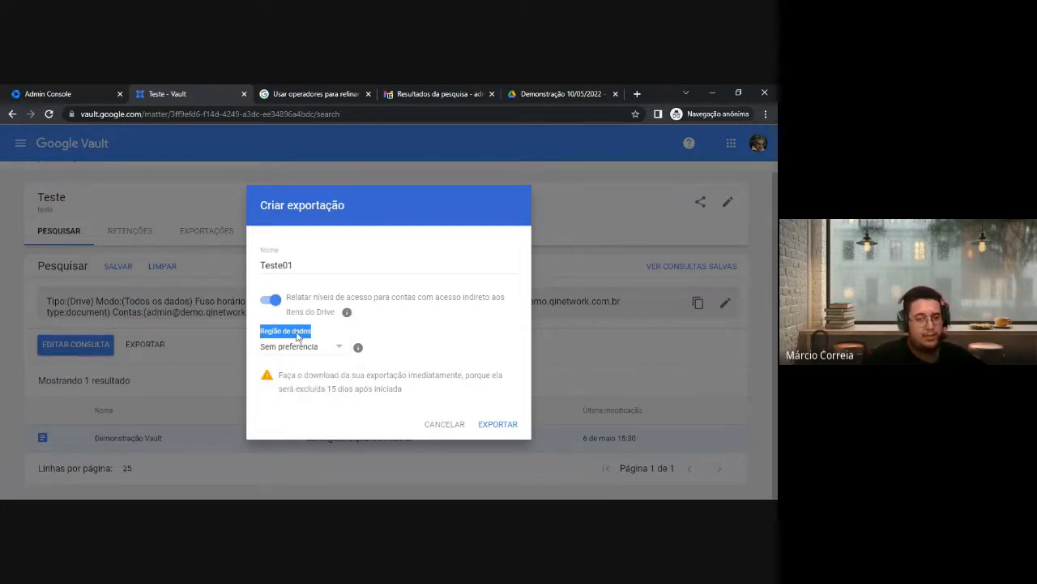
pyautogui.moveTo(281, 374); pyautogui.dragTo(359, 374)
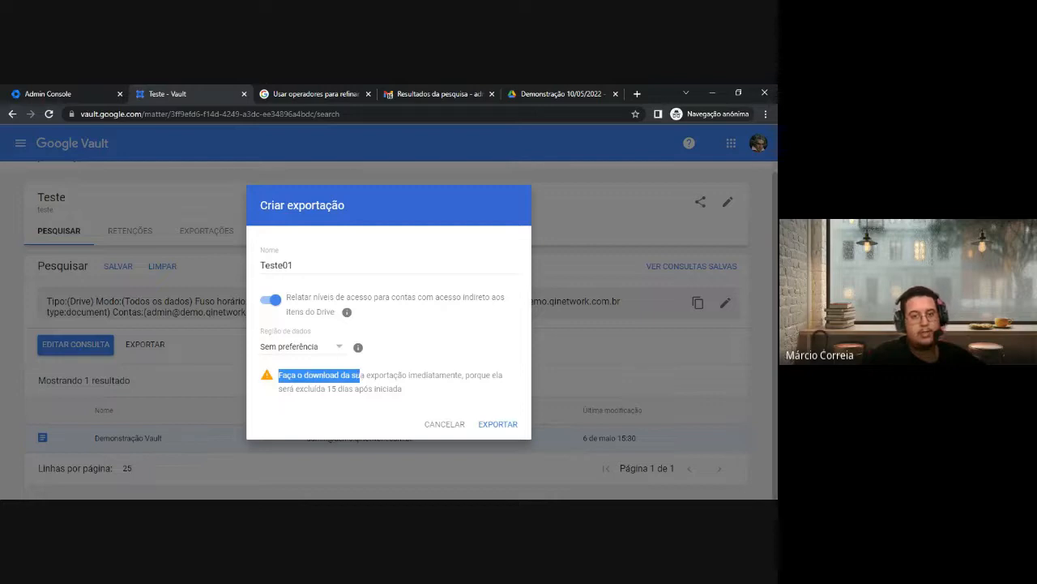
pyautogui.click(361, 374)
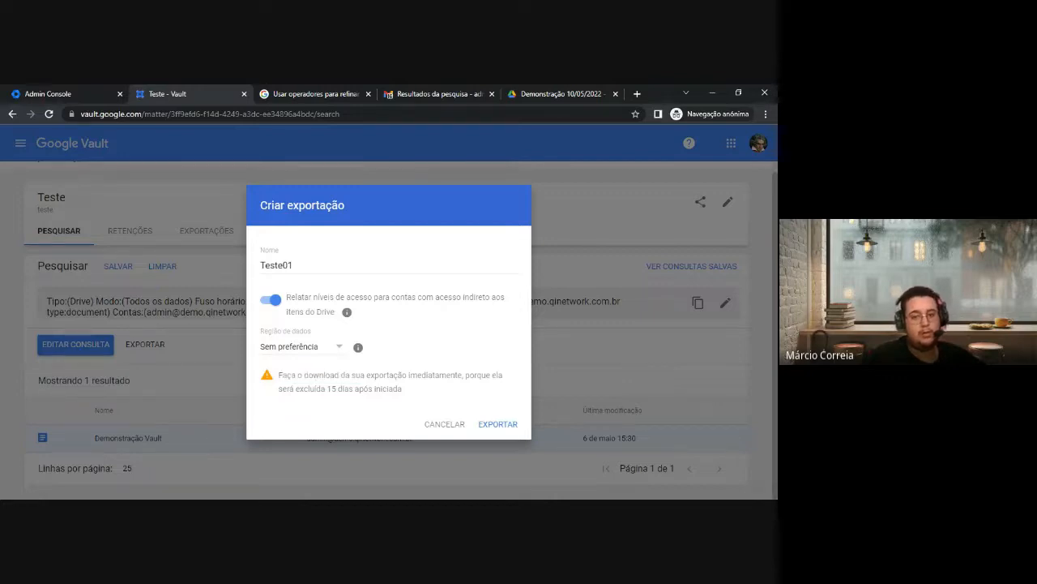
pyautogui.moveTo(326, 389); pyautogui.dragTo(398, 389)
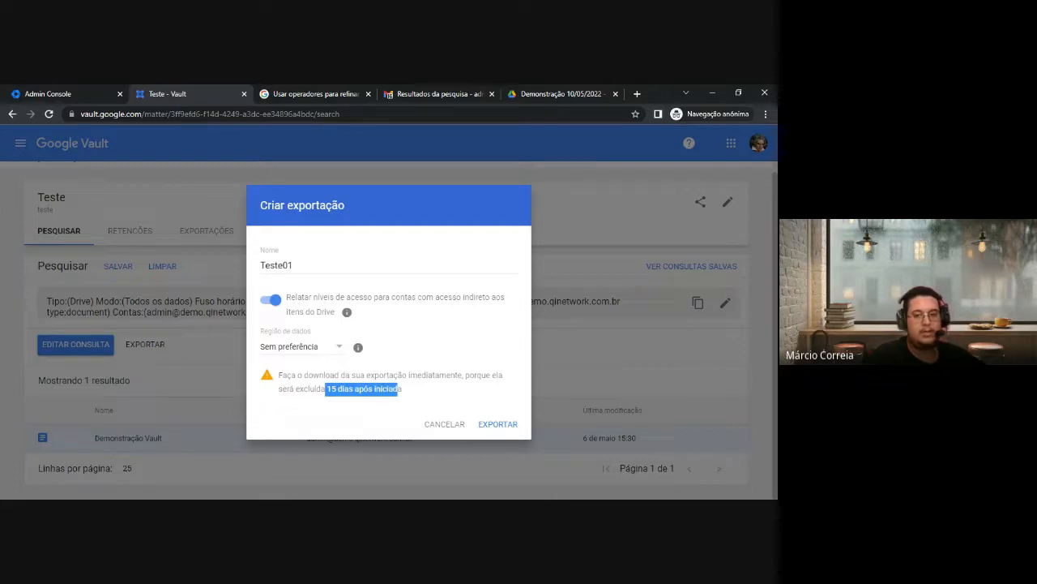
pyautogui.click(397, 390)
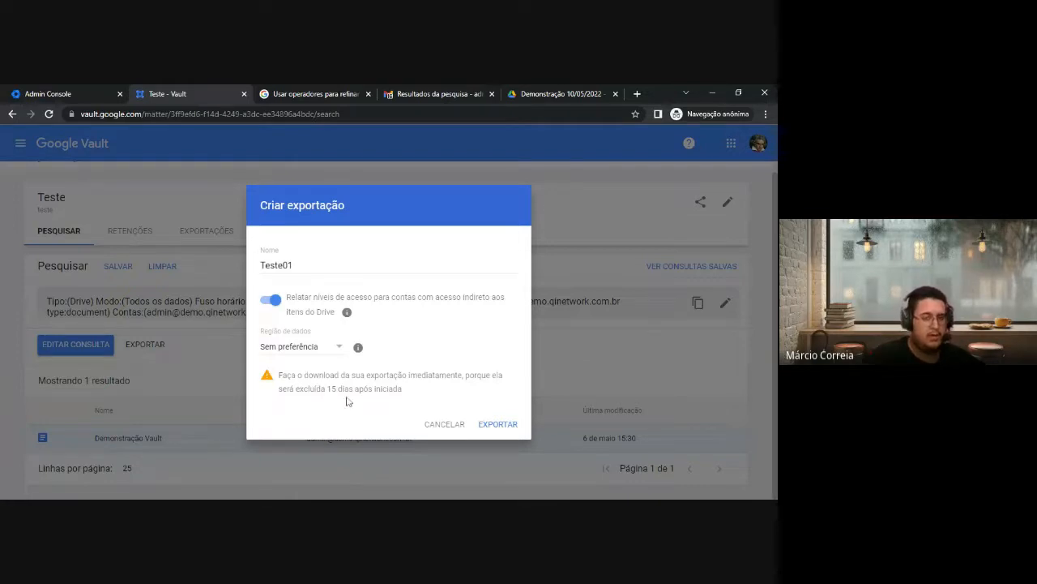
pyautogui.click(501, 424)
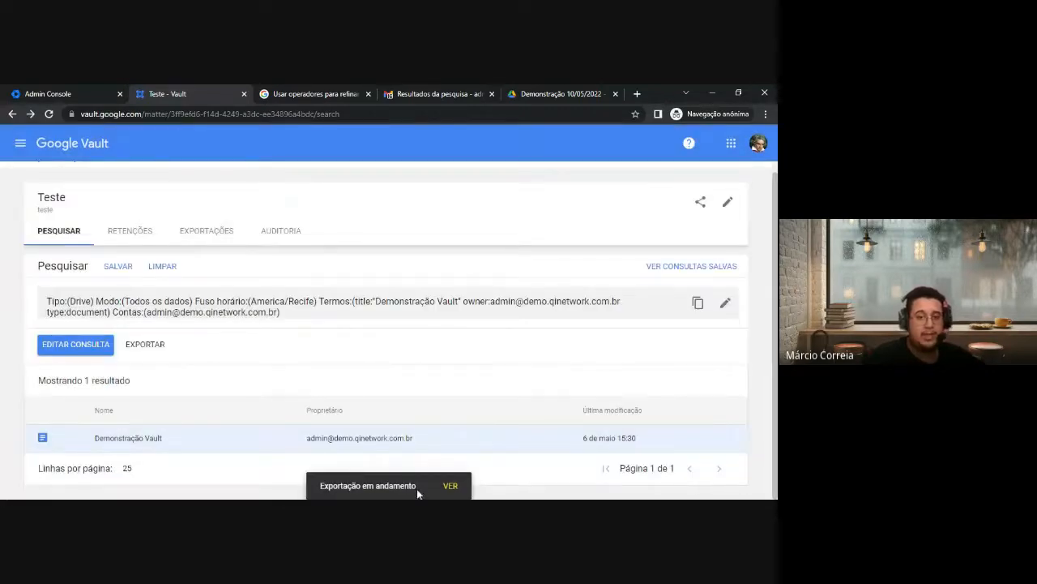
# Check the Teste01 export in the exports list, then view the matter's empty holds list
pyautogui.click(208, 232)
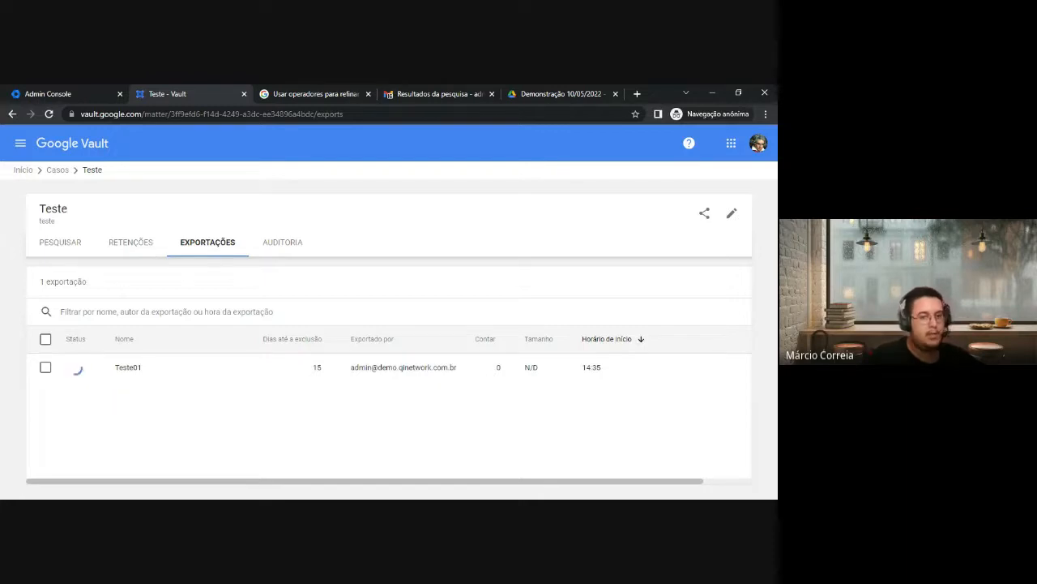
pyautogui.click(144, 247)
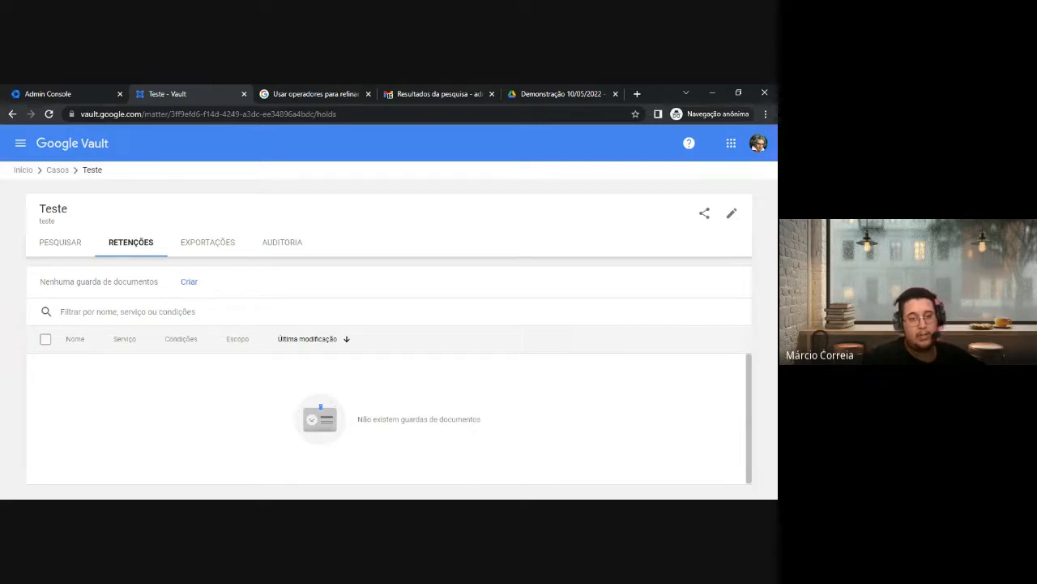
# Create a new hold named Teste02 covering the Gmail service
pyautogui.click(191, 283)
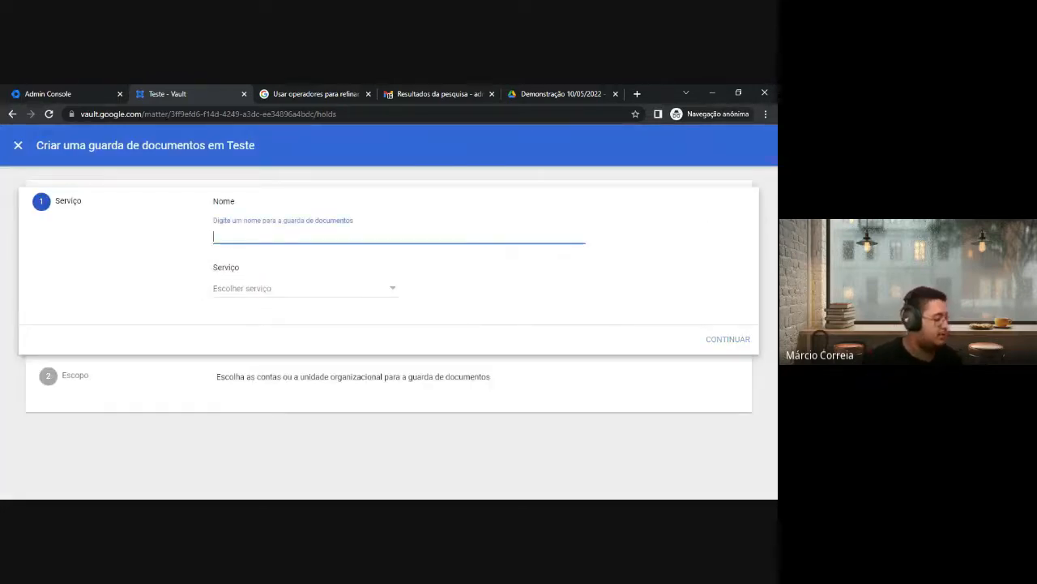
pyautogui.write('Teste02')
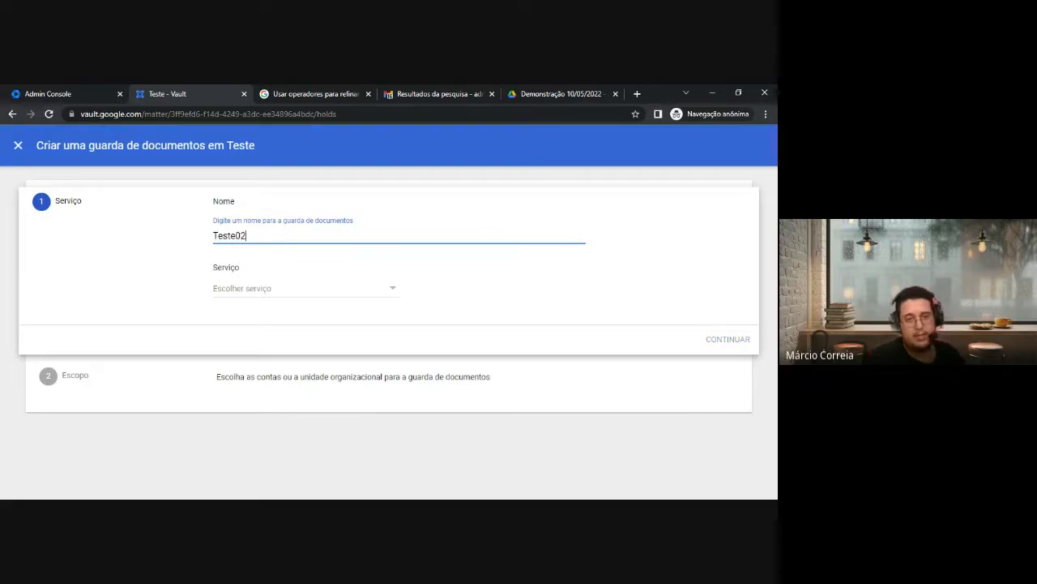
pyautogui.click(264, 290)
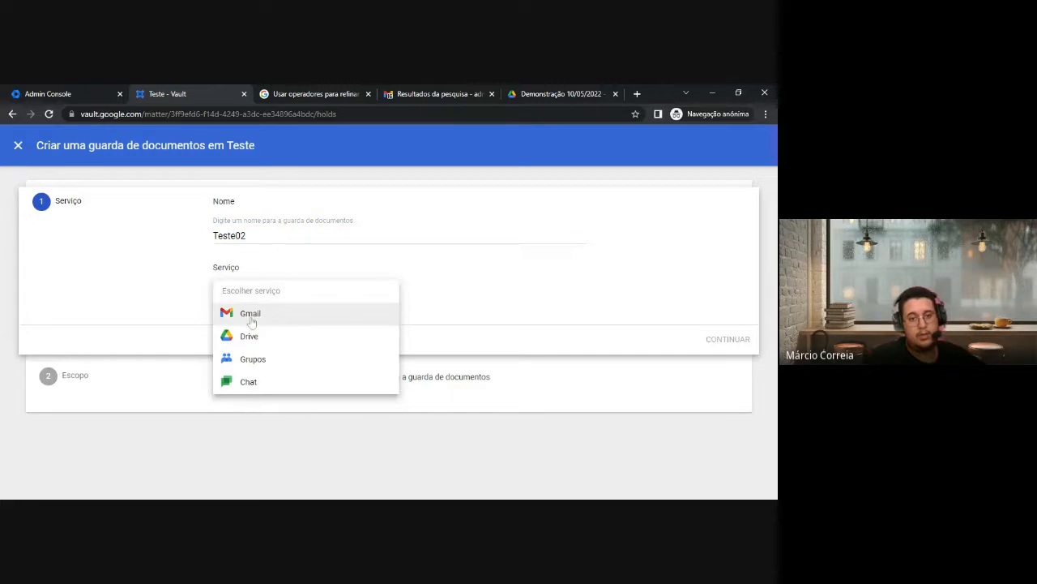
pyautogui.click(267, 316)
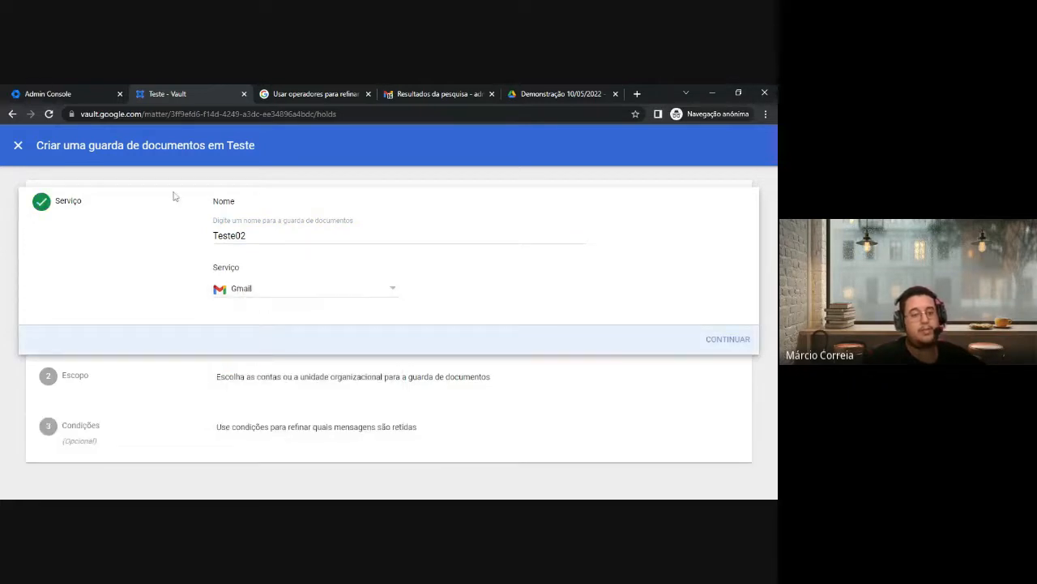
pyautogui.click(727, 339)
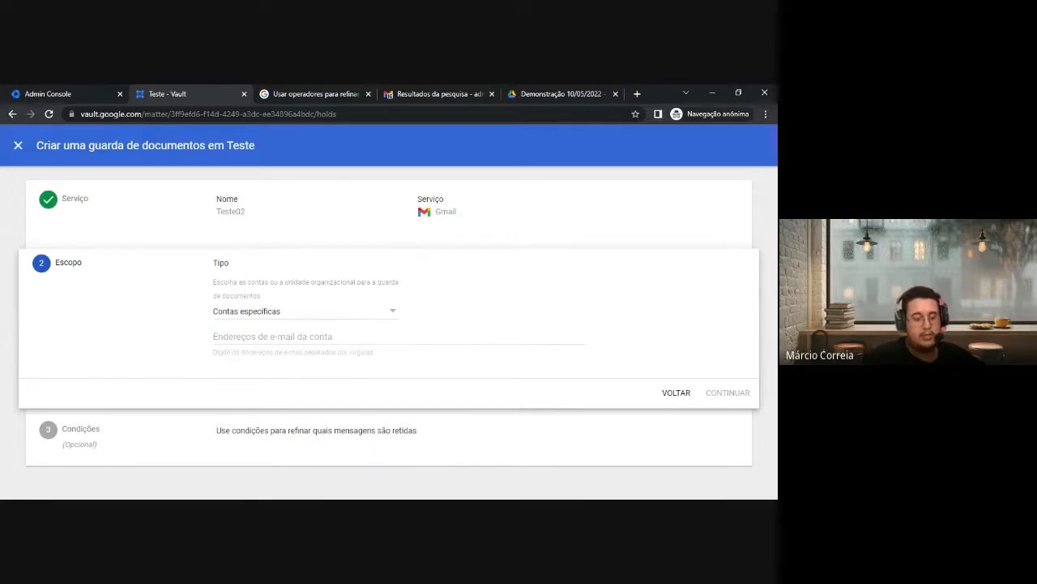
# Scope the hold to the admin account as a specific account and continue to conditions
pyautogui.click(272, 336)
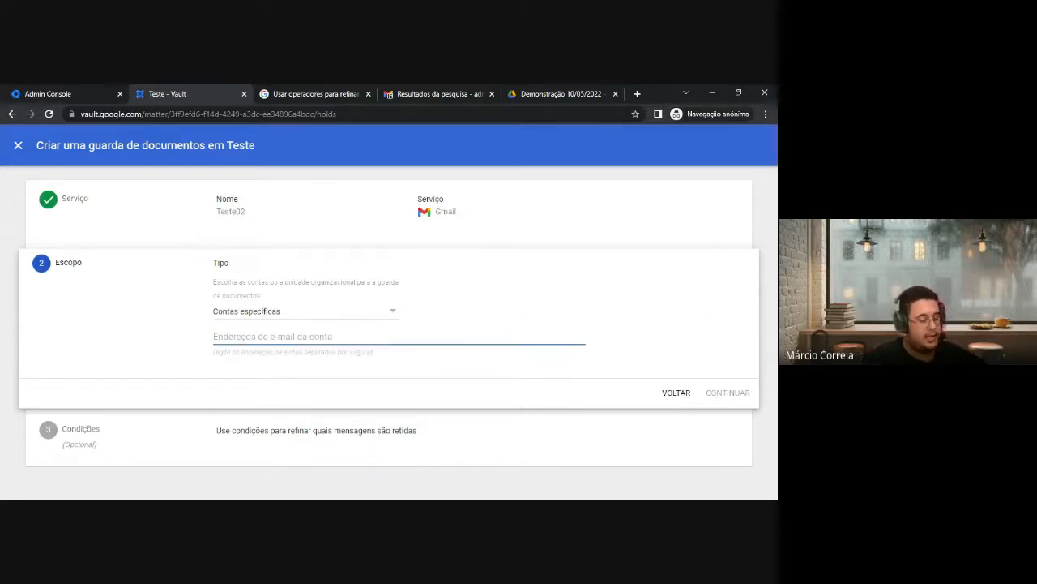
pyautogui.write('admin')
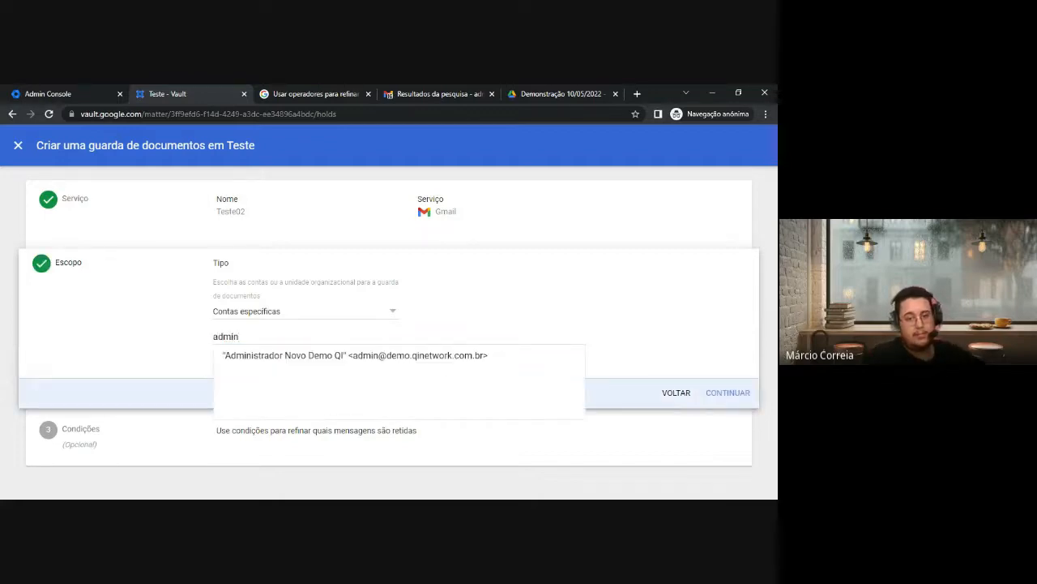
pyautogui.click(334, 366)
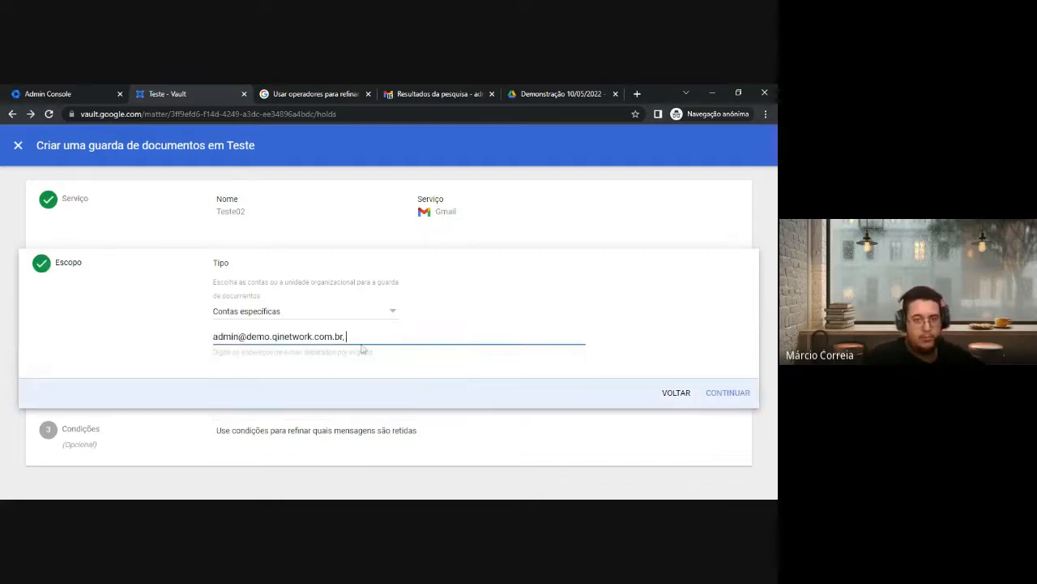
pyautogui.click(396, 314)
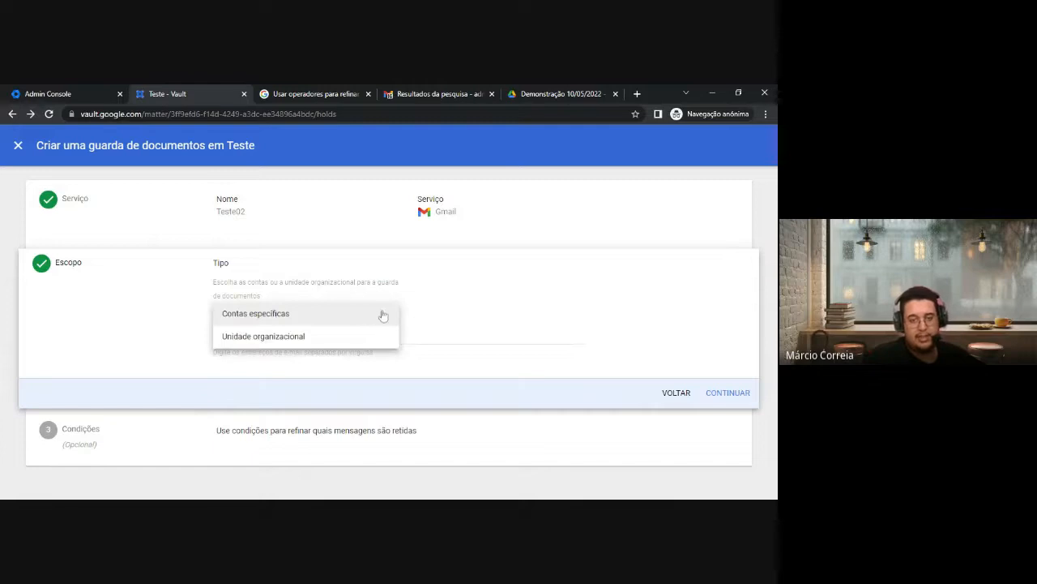
pyautogui.click(457, 333)
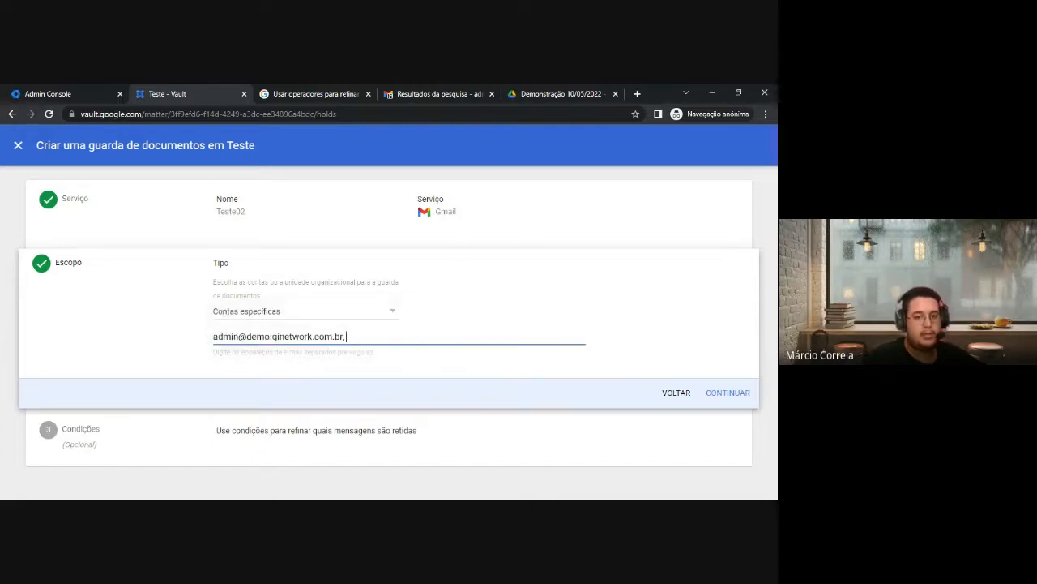
pyautogui.click(728, 393)
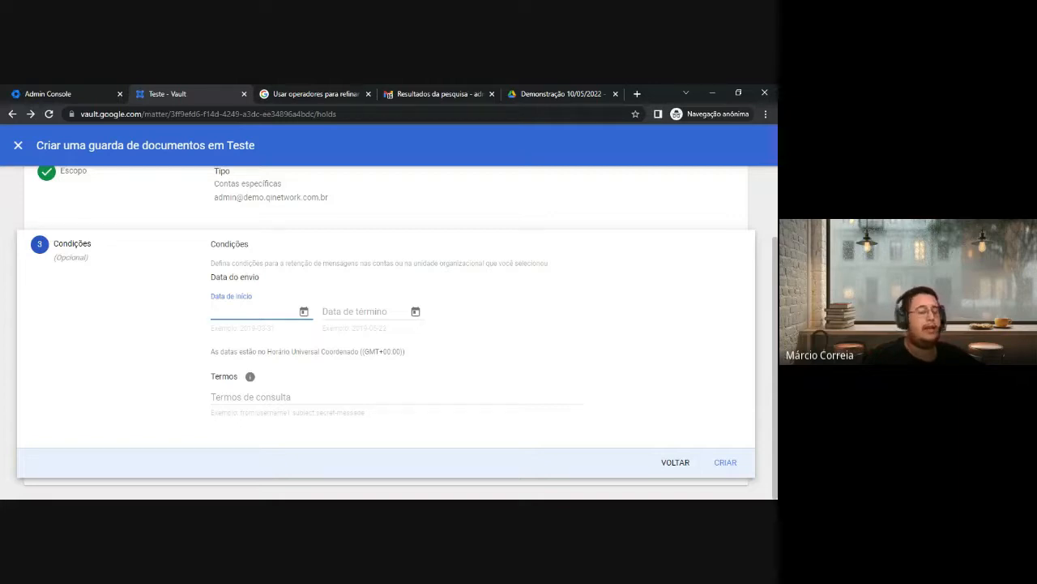
# Leave the hold conditions empty and create the Teste02 Gmail hold
pyautogui.click(275, 397)
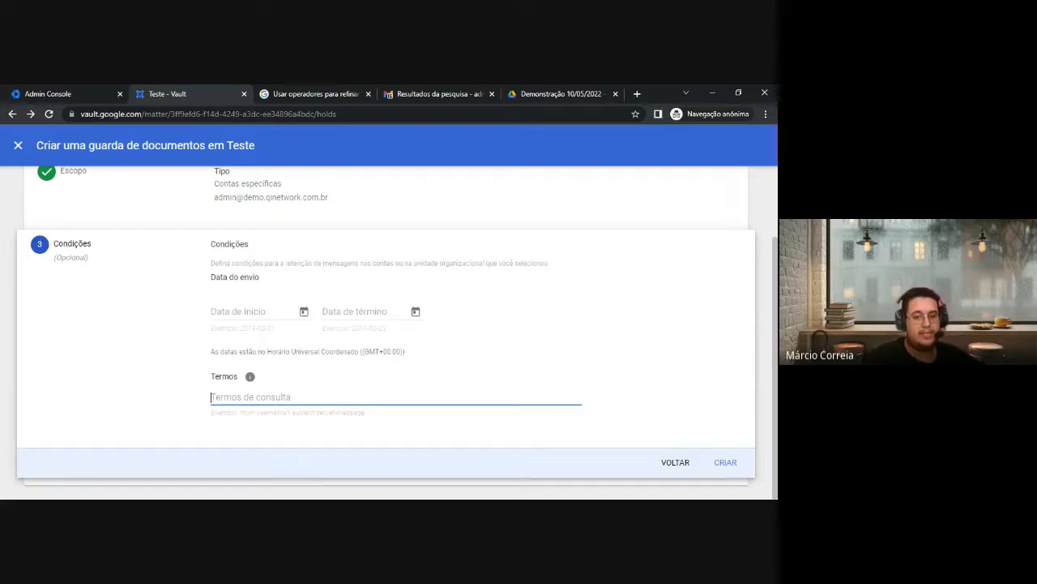
pyautogui.scroll(2, 223, 339)
pyautogui.scroll(-1, 225, 339)
pyautogui.scroll(-1, 224, 340)
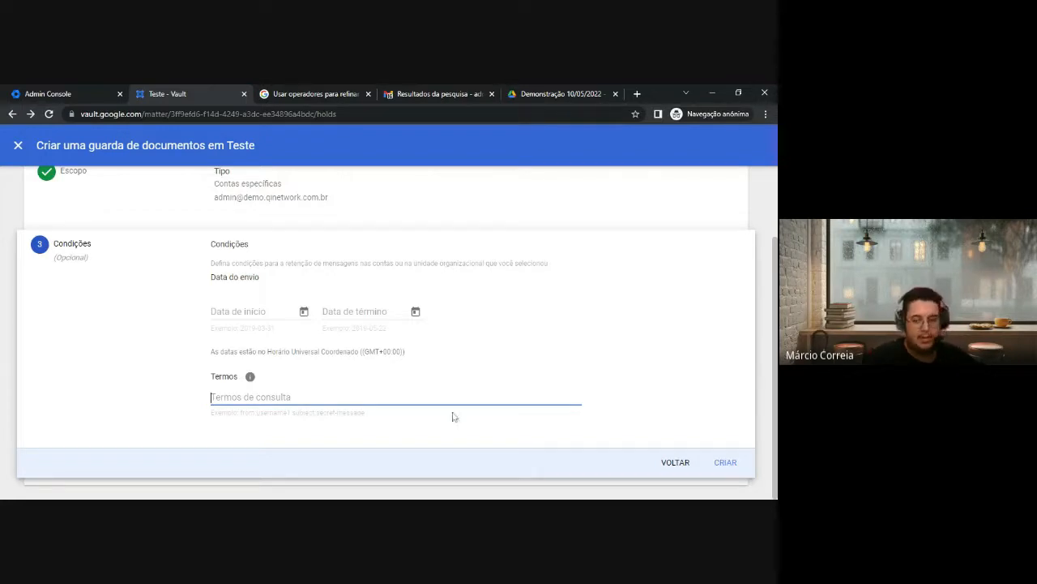
pyautogui.scroll(2, 343, 368)
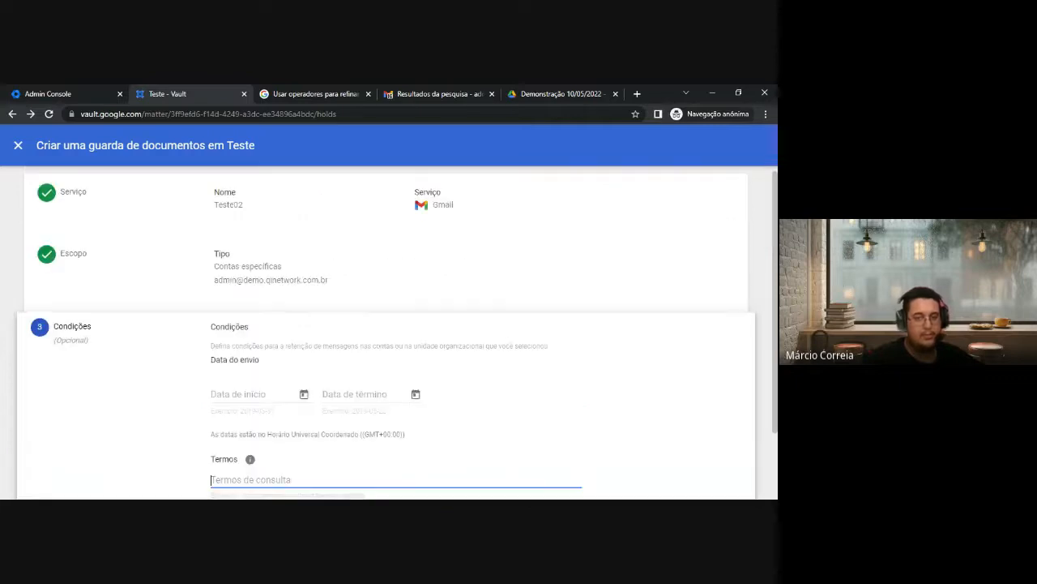
pyautogui.scroll(-2, 343, 368)
pyautogui.moveTo(249, 378)
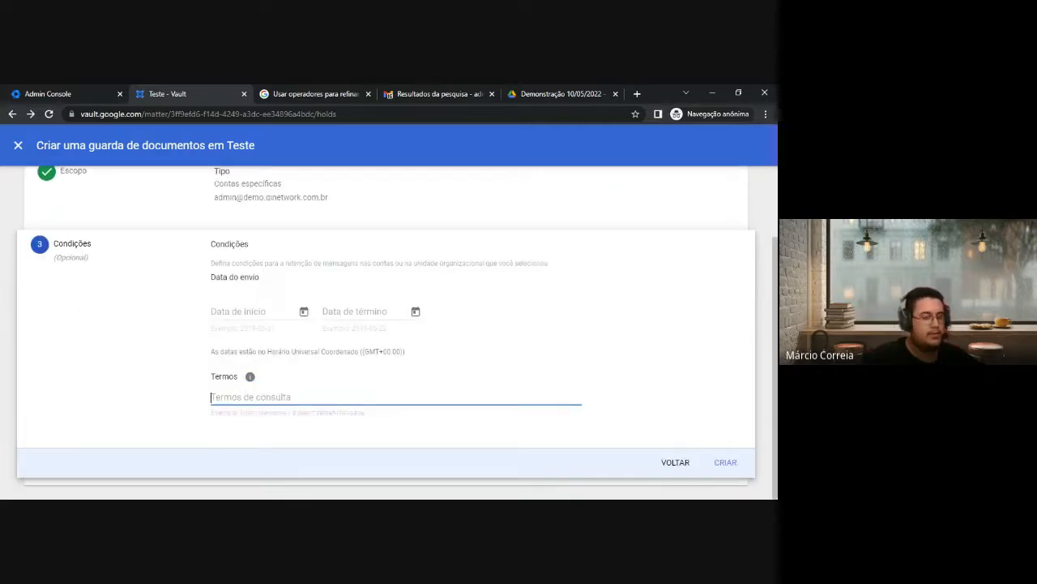
pyautogui.click(730, 468)
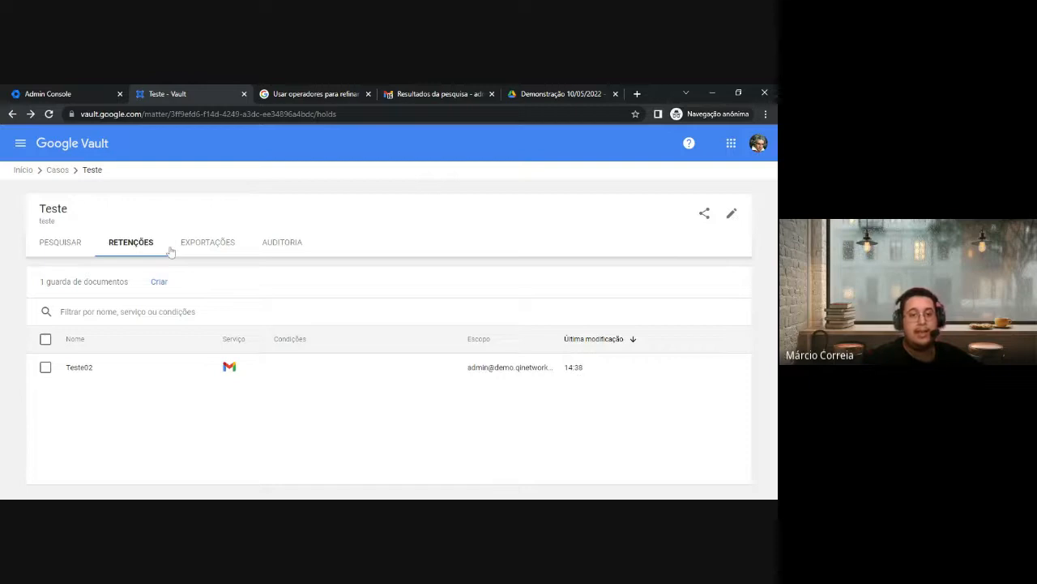
# In the audit section, set both start and end dates to 10 May 2022
pyautogui.click(281, 245)
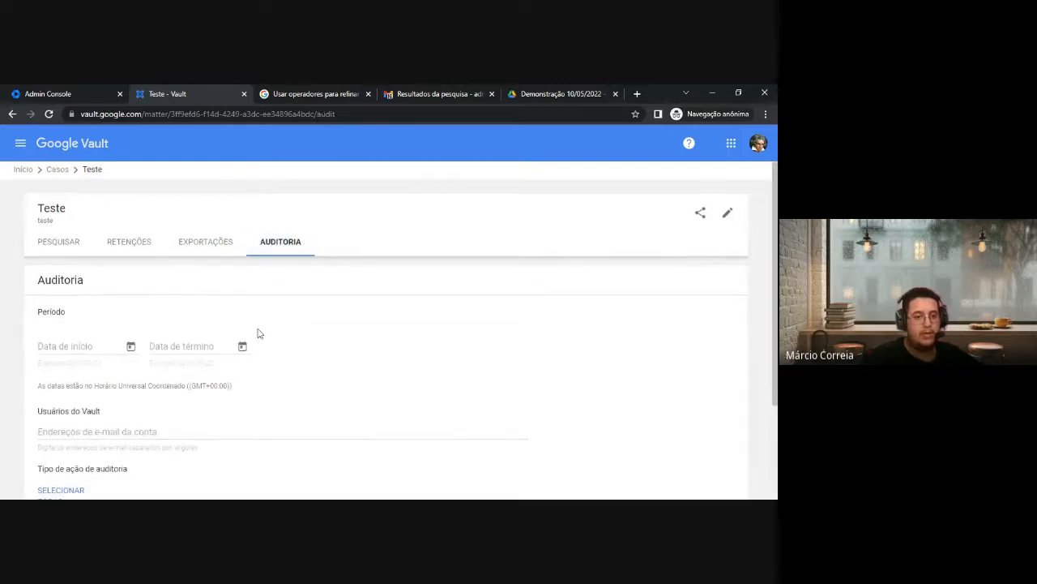
pyautogui.scroll(-1, 259, 333)
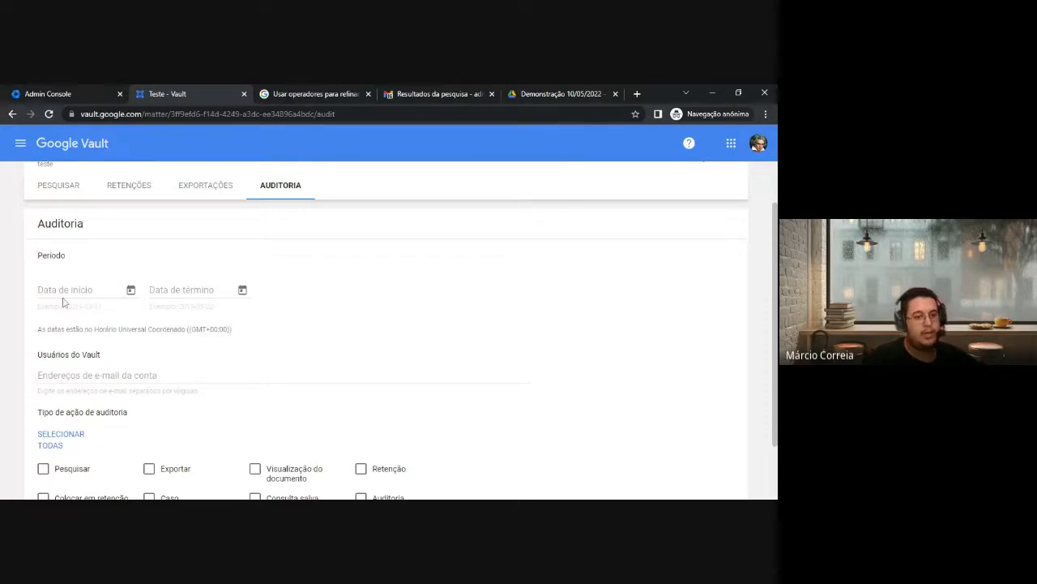
pyautogui.scroll(-2, 135, 270)
pyautogui.click(130, 218)
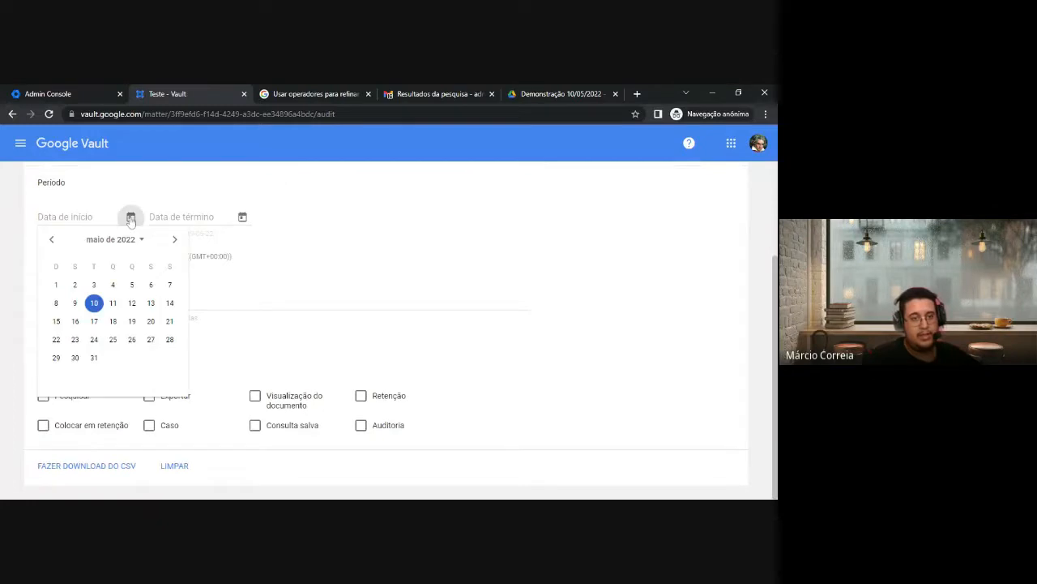
pyautogui.click(93, 302)
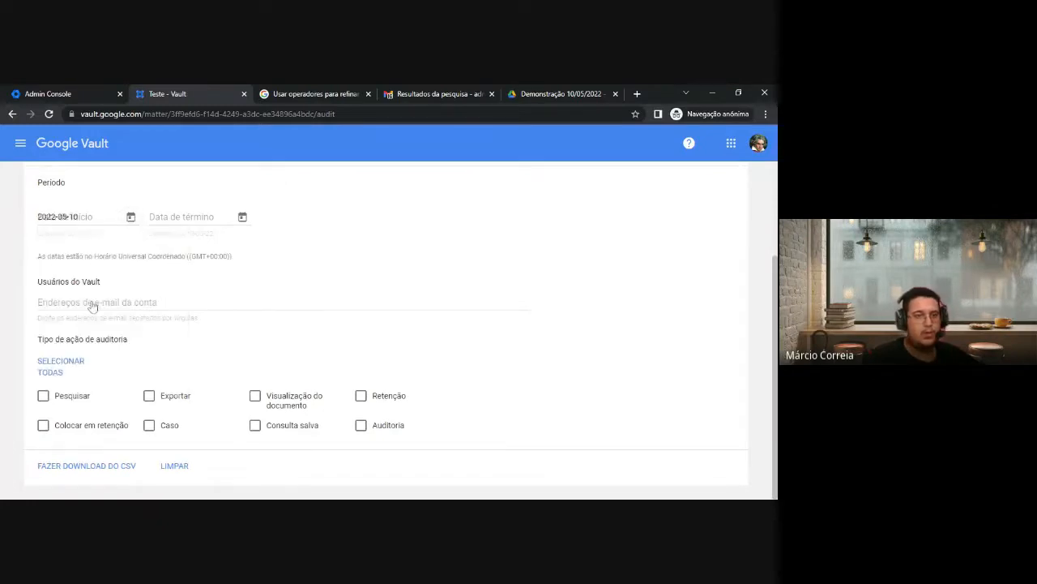
pyautogui.click(242, 216)
pyautogui.click(206, 304)
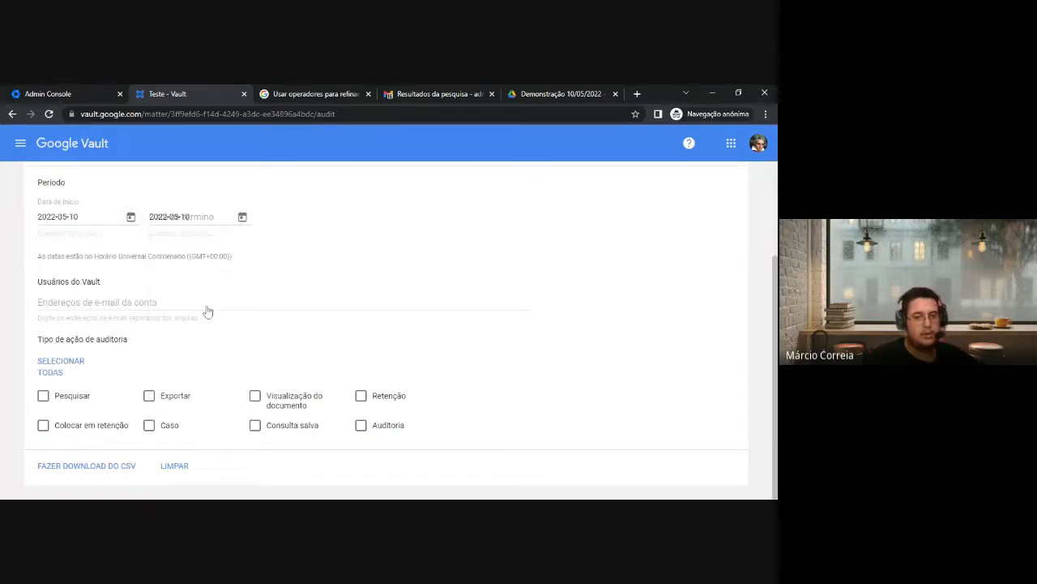
# Audit the admin user across all action types, download auditlog.csv, and return to Drive
pyautogui.click(204, 303)
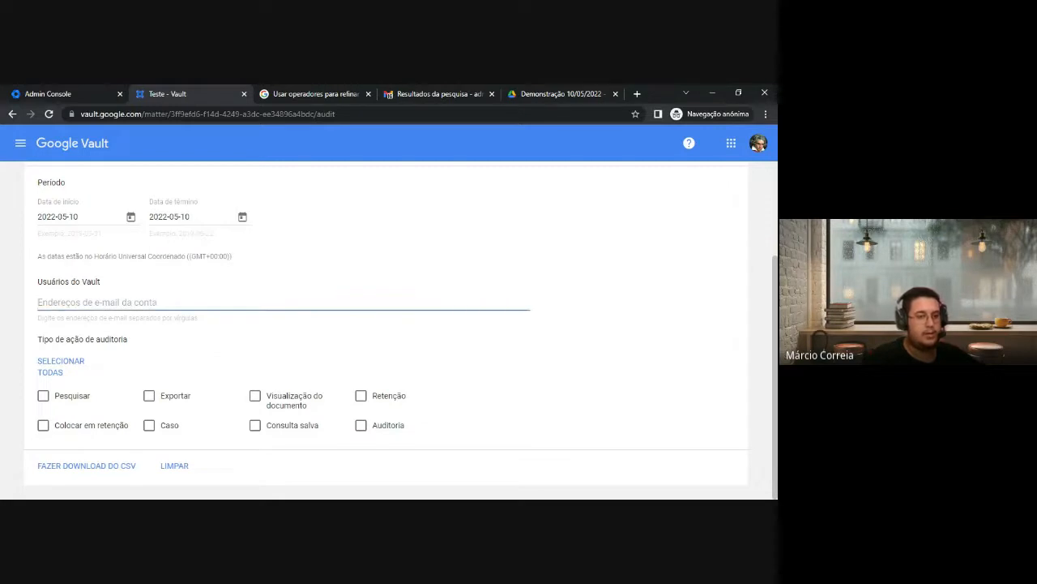
pyautogui.write('admin')
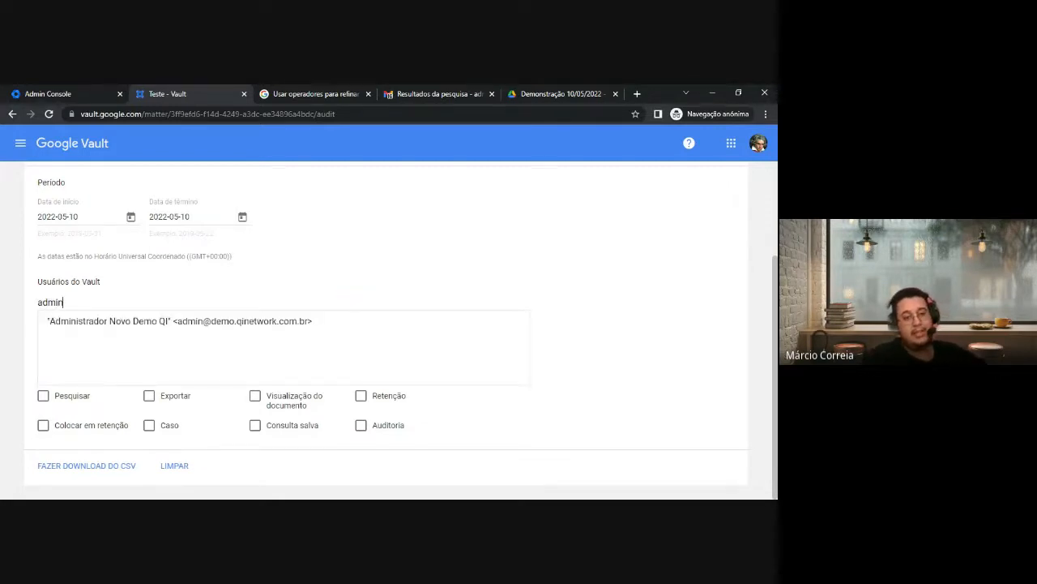
pyautogui.click(242, 327)
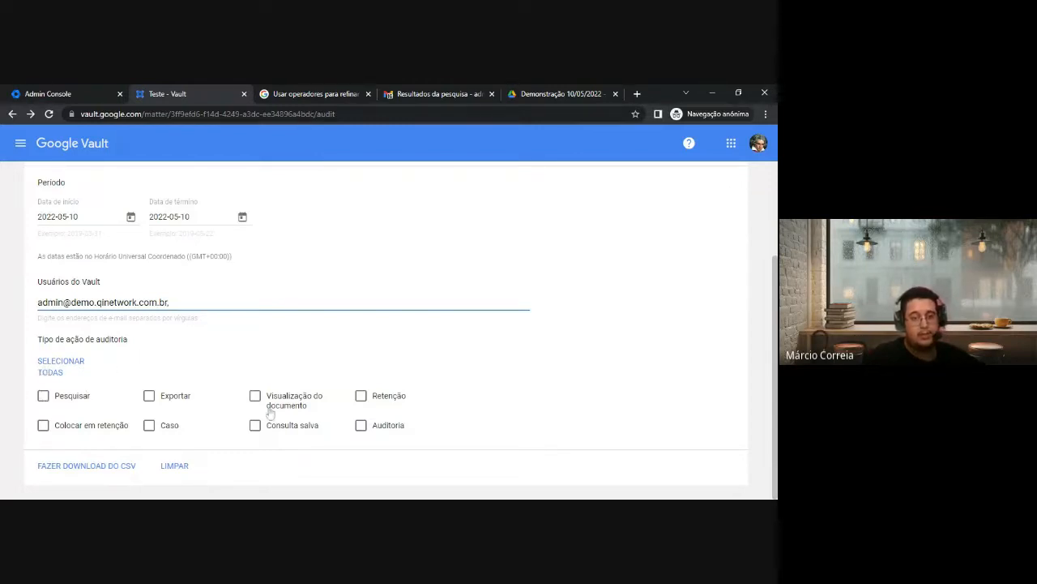
pyautogui.click(54, 372)
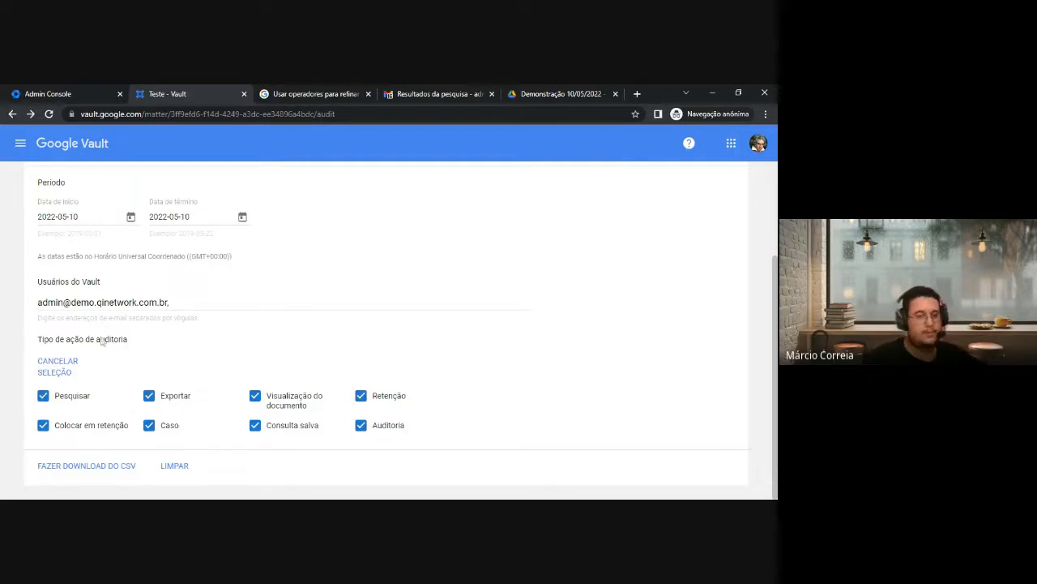
pyautogui.click(85, 468)
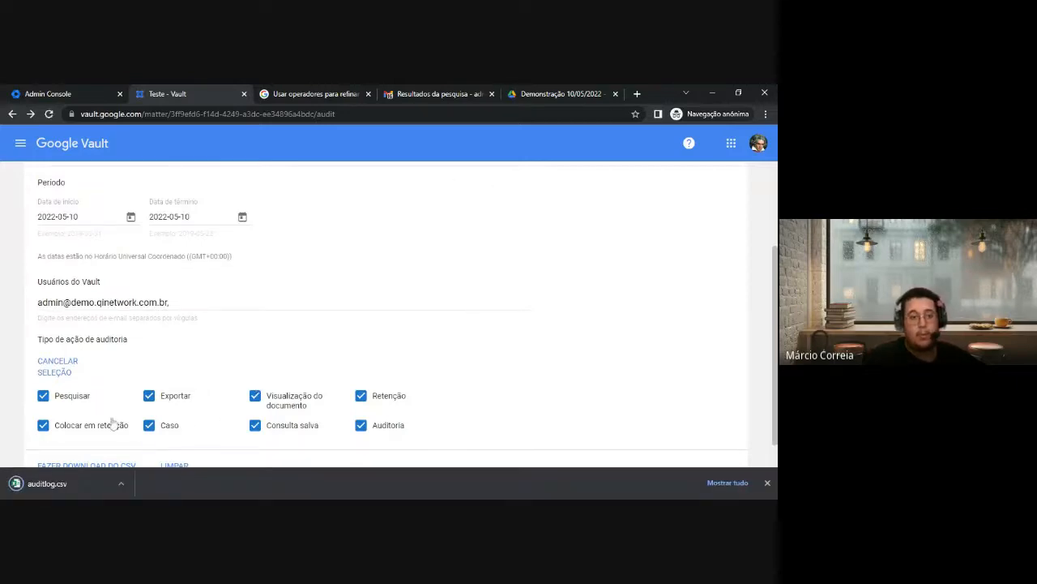
pyautogui.scroll(-1, 394, 255)
pyautogui.click(562, 93)
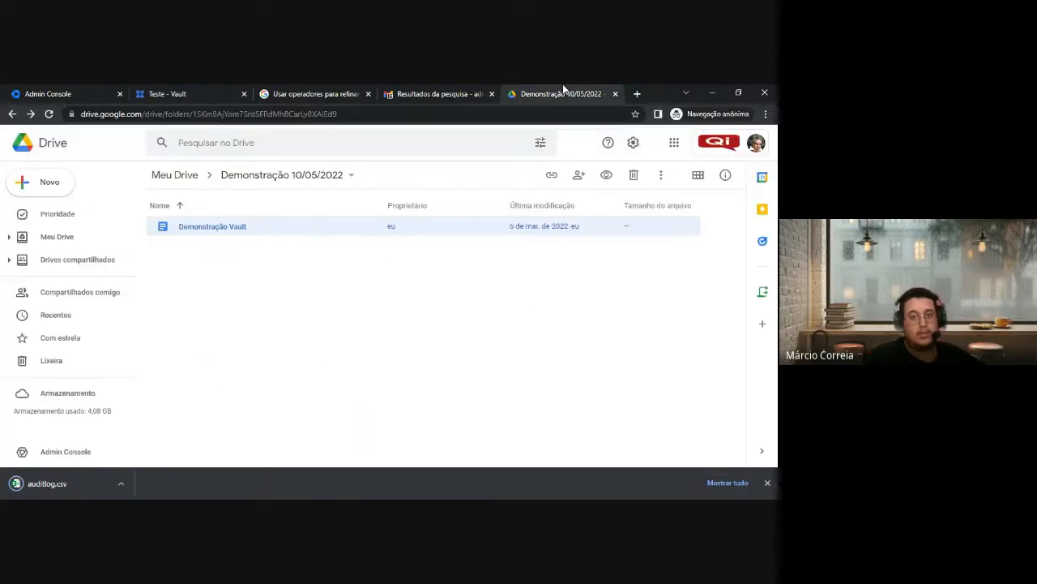
# Upload auditlog.csv into the Demonstração 10/05/2022 Drive folder
pyautogui.rightClick(234, 332)
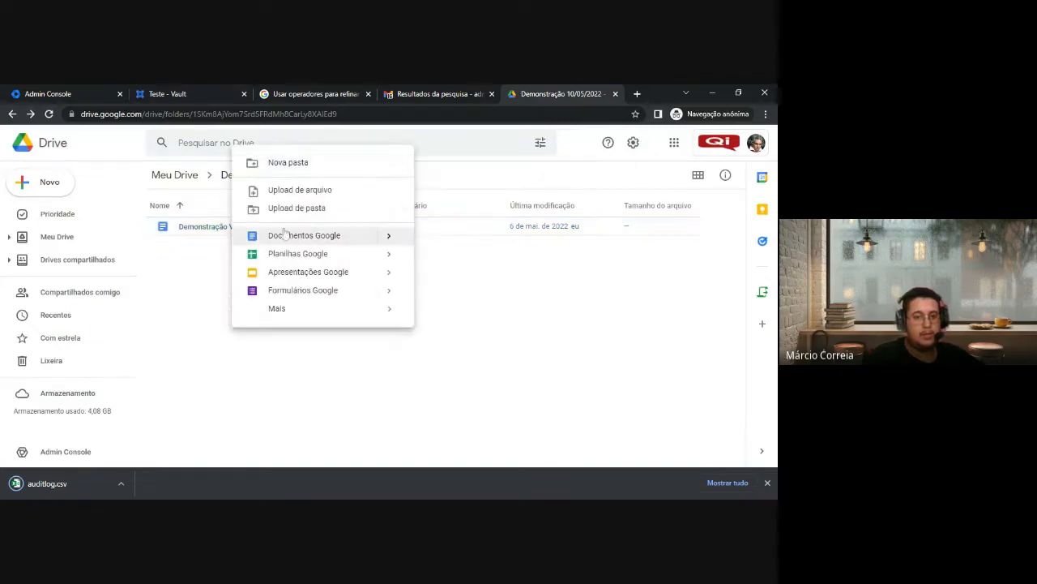
pyautogui.click(301, 192)
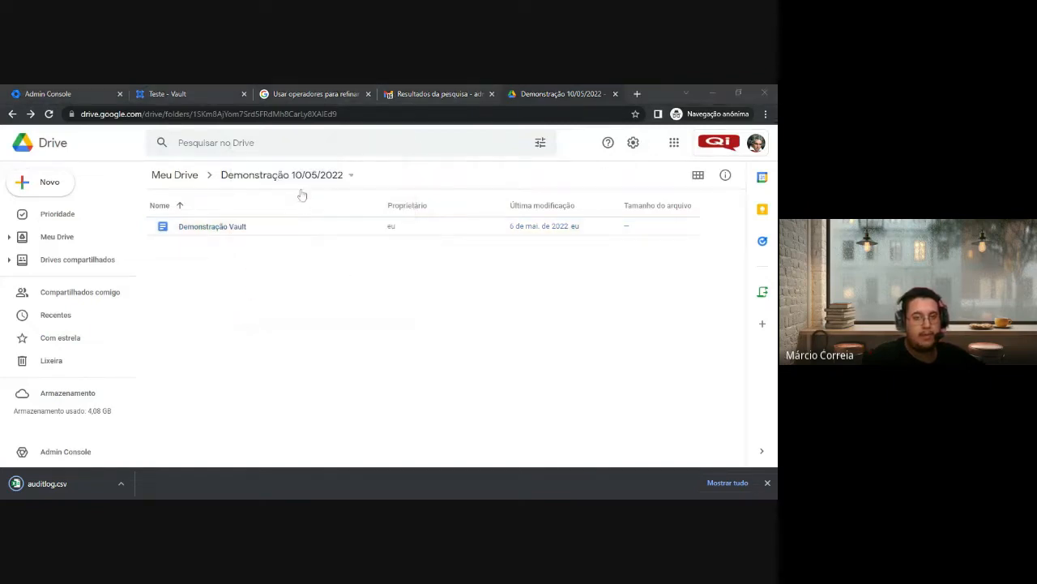
pyautogui.click(328, 359)
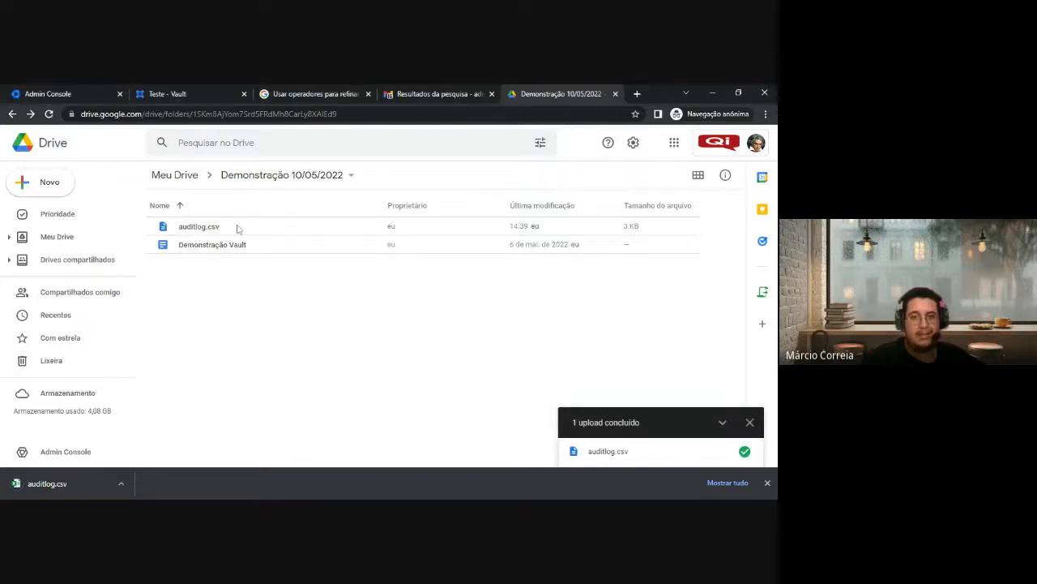
pyautogui.click(226, 228)
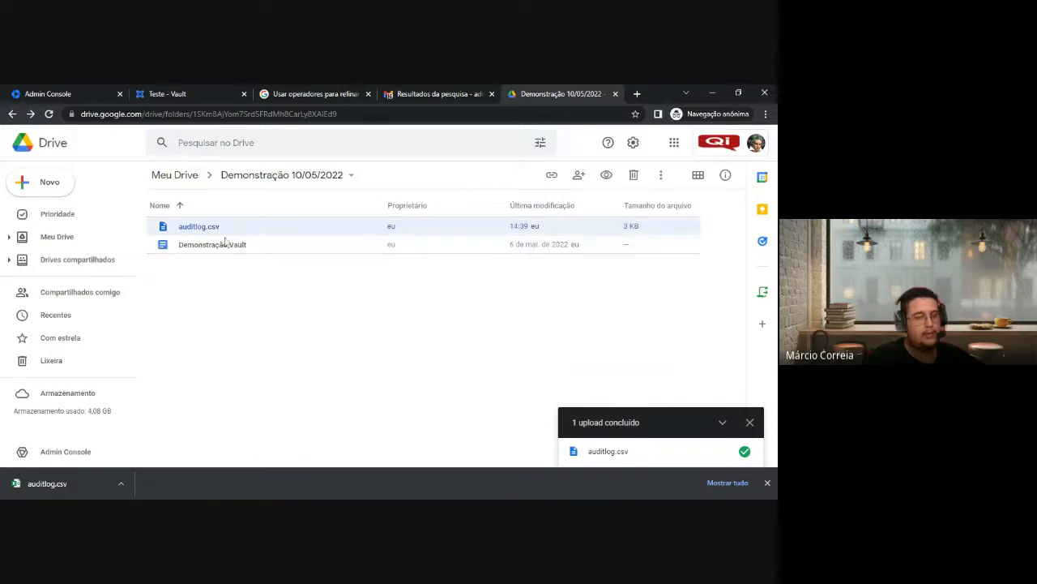
# Open auditlog.csv with Google Sheets
pyautogui.rightClick(229, 226)
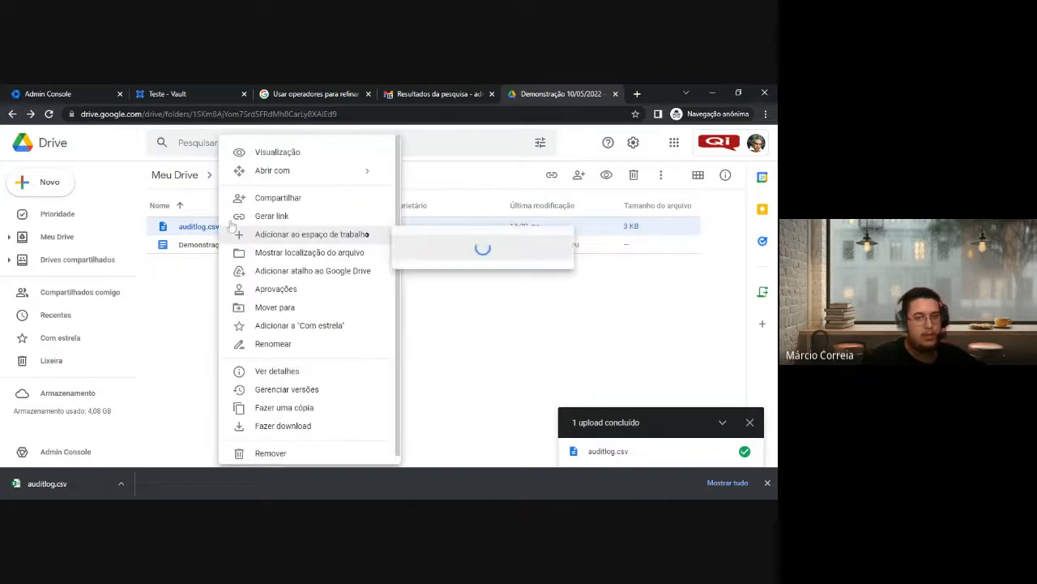
pyautogui.moveTo(313, 176)
pyautogui.click(480, 216)
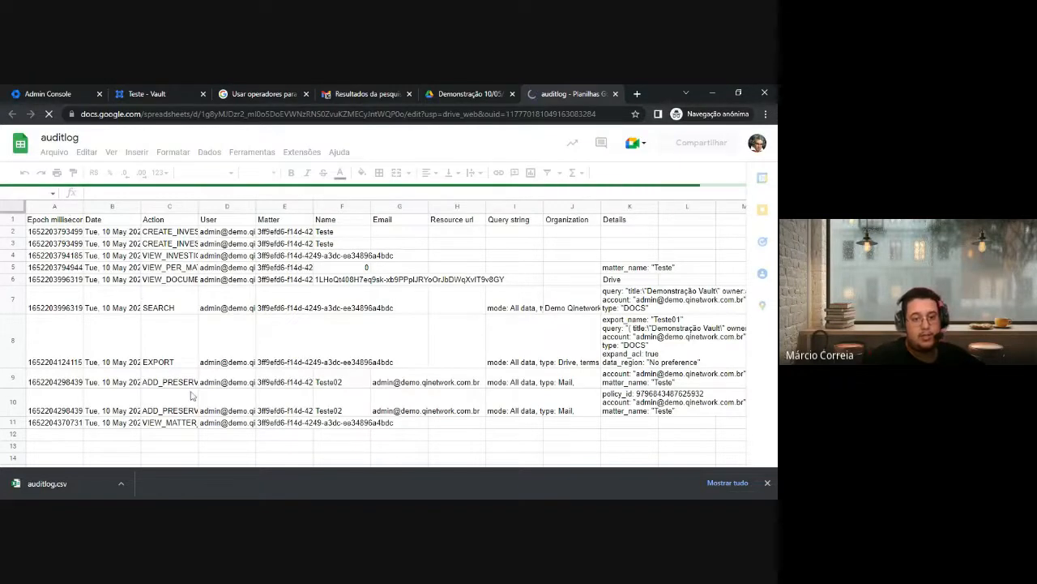
# Autofit column D in the auditlog sheet so the User column shows full addresses
pyautogui.click(767, 483)
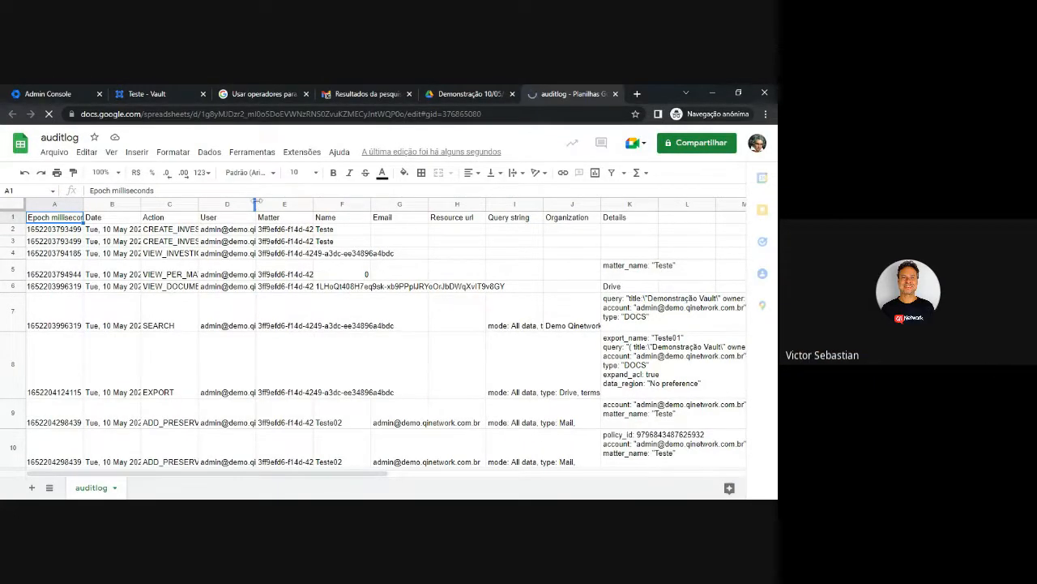
pyautogui.doubleClick(256, 202)
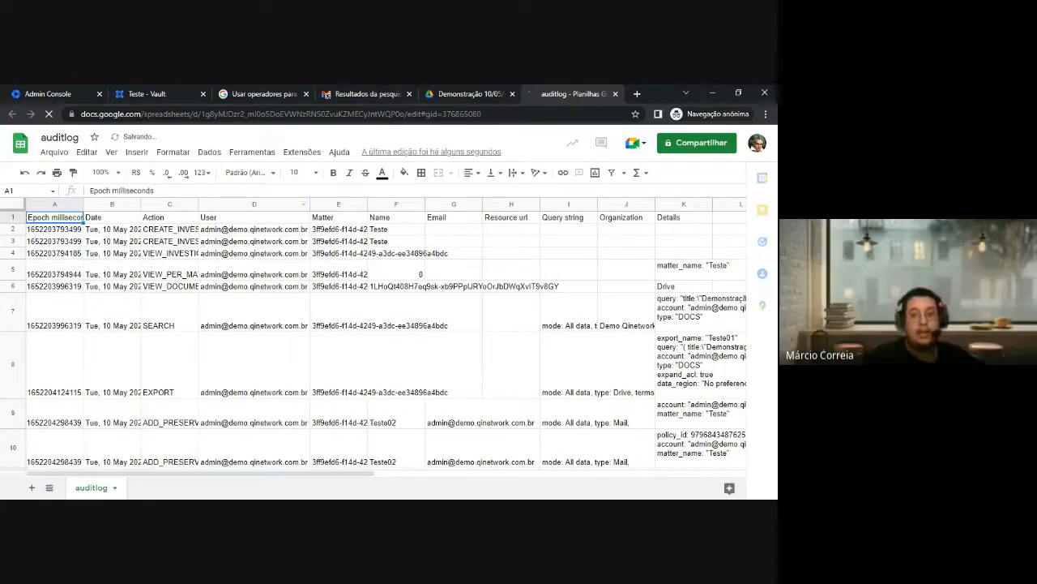
pyautogui.click(261, 230)
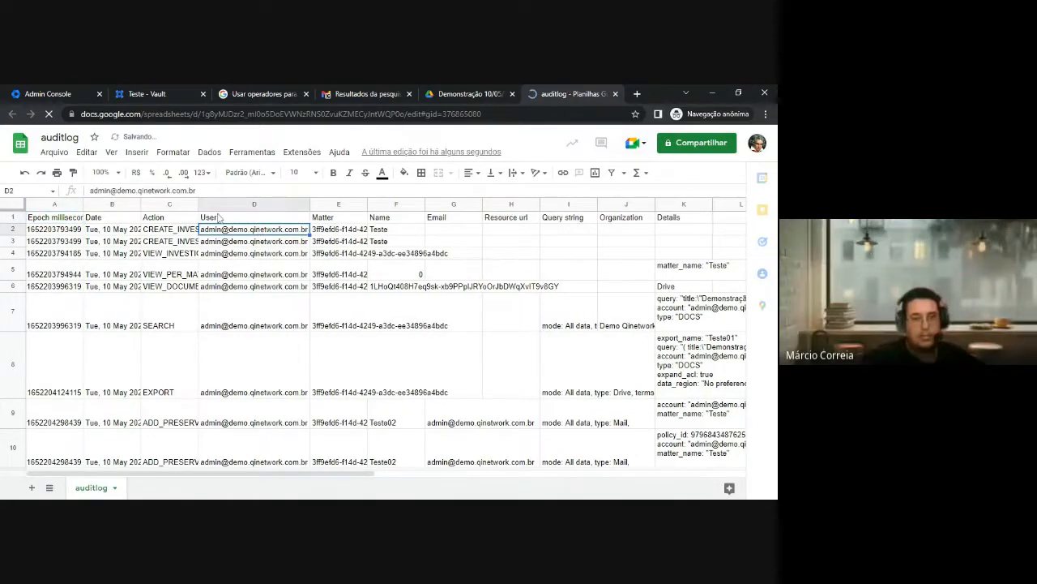
pyautogui.click(254, 203)
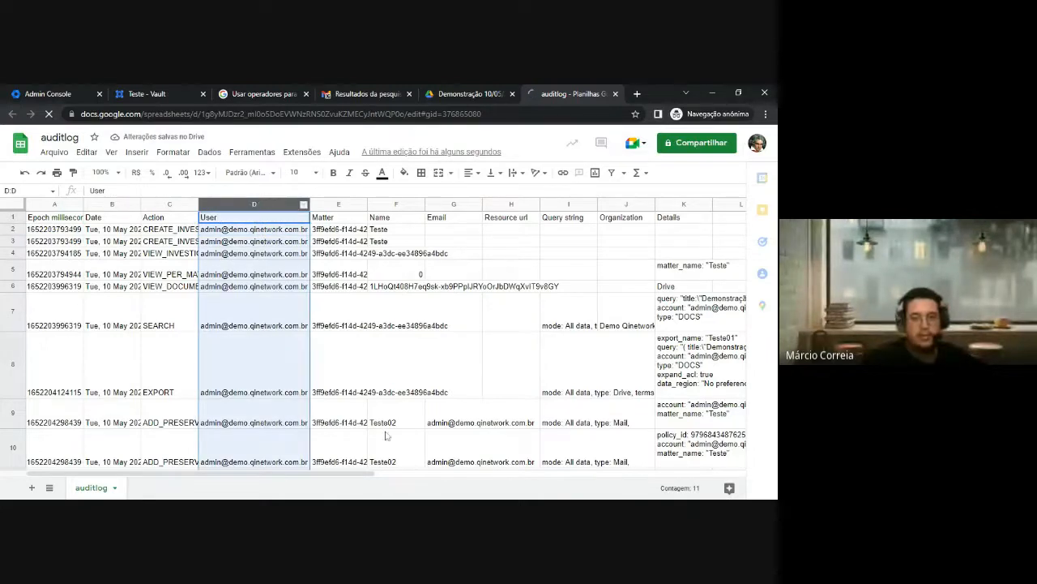
# Scroll right past the Name and Email columns to read the export details in cell K8
pyautogui.moveTo(371, 475); pyautogui.dragTo(424, 476)
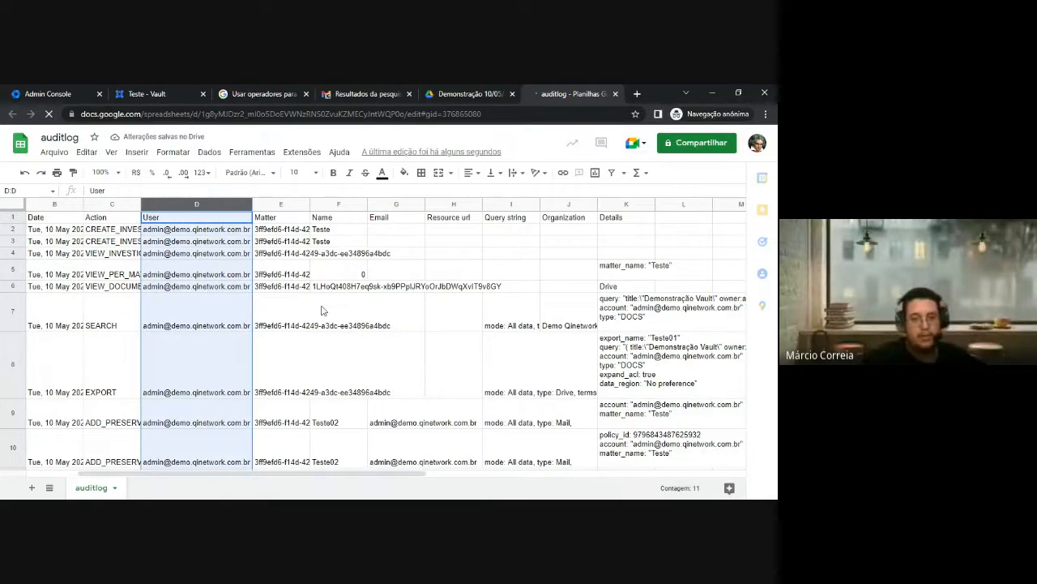
pyautogui.click(339, 203)
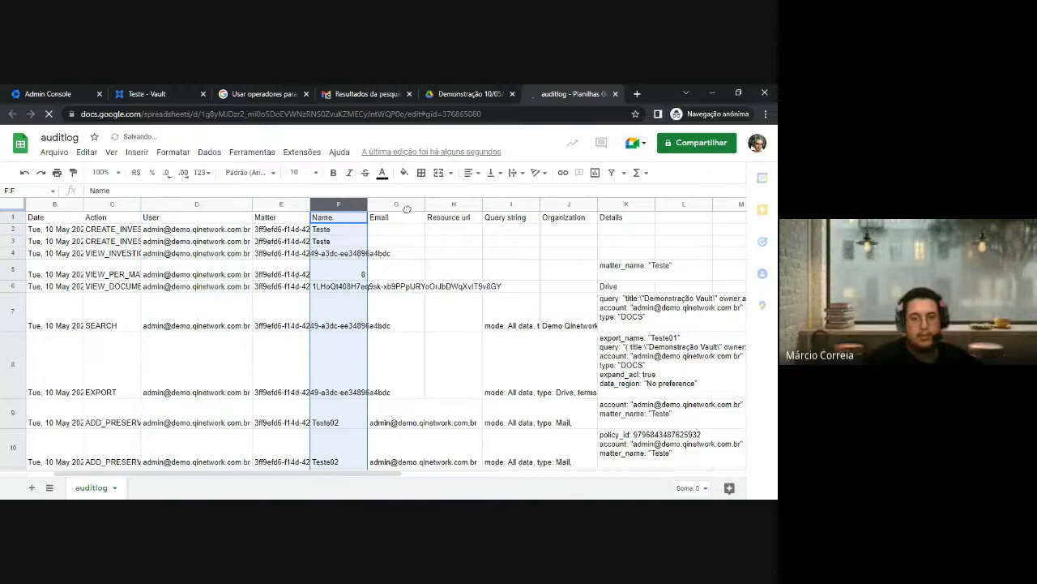
pyautogui.click(397, 241)
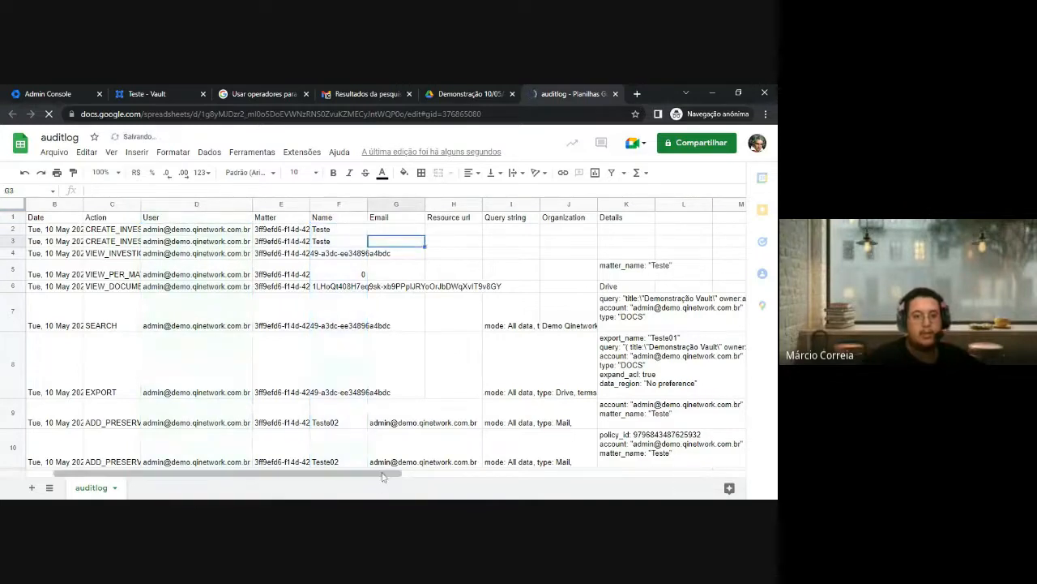
pyautogui.moveTo(384, 477); pyautogui.dragTo(523, 479)
pyautogui.click(421, 389)
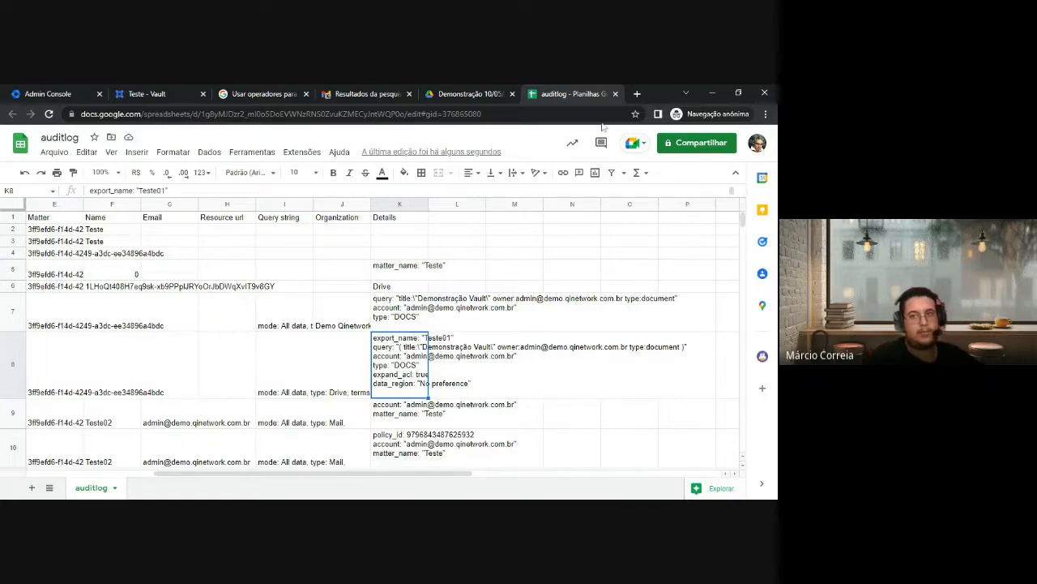
pyautogui.click(174, 92)
# Clear the Teste audit form's dates, users and action types with LIMPAR
pyautogui.scroll(4, 278, 289)
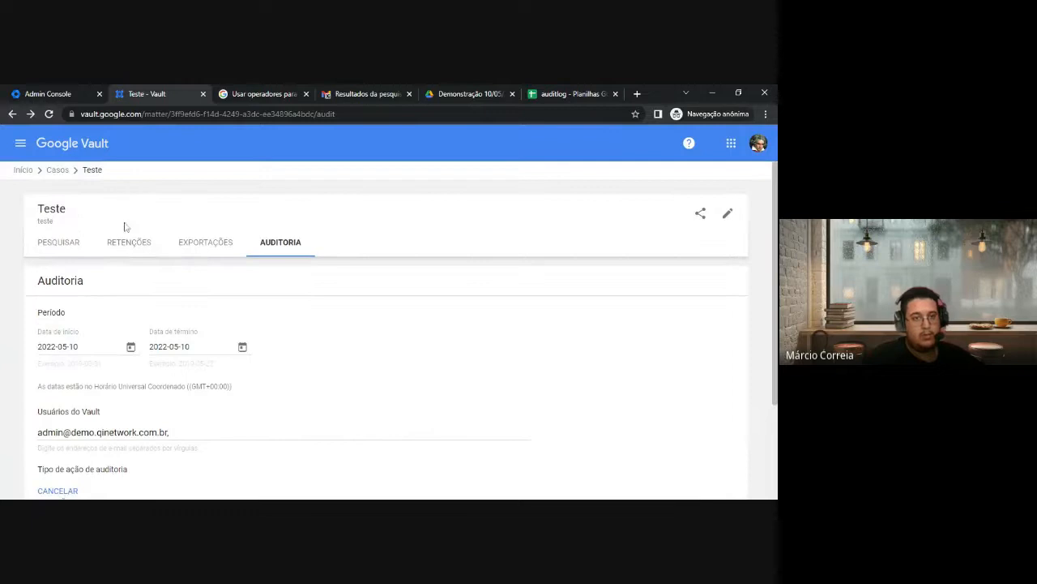
pyautogui.scroll(-2, 109, 243)
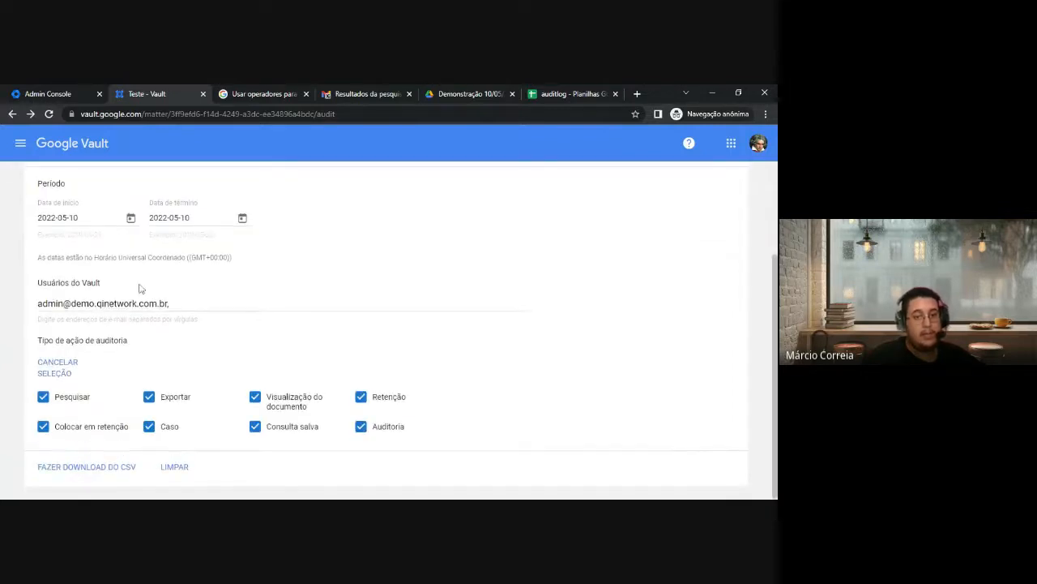
pyautogui.scroll(2, 219, 251)
pyautogui.scroll(-3, 73, 292)
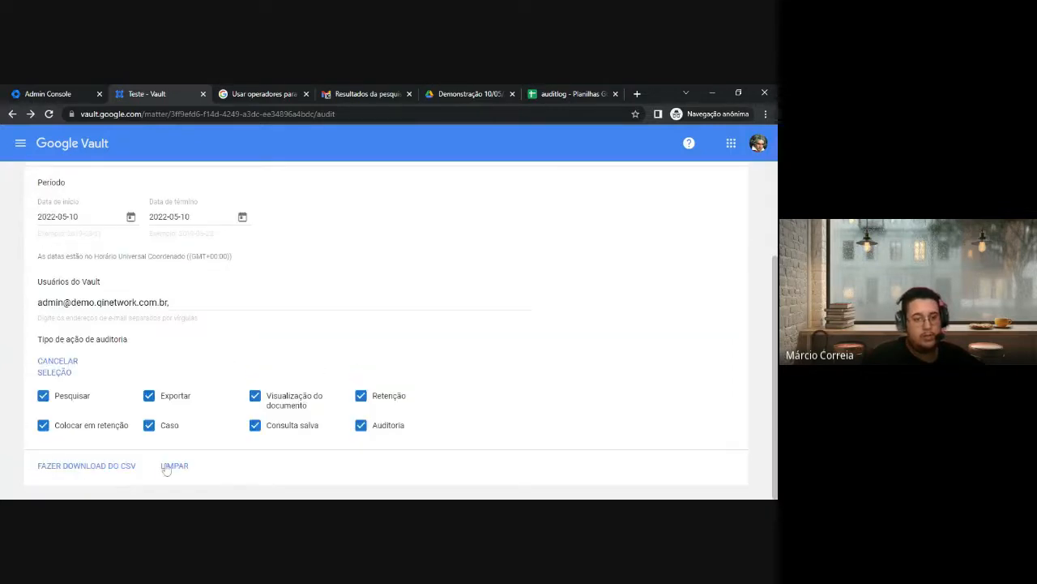
pyautogui.click(170, 466)
# Review the matter's PESQUISAR, RETENÇÕES and EXPORTAÇÕES tabs, showing the Teste01 export
pyautogui.scroll(3, 67, 279)
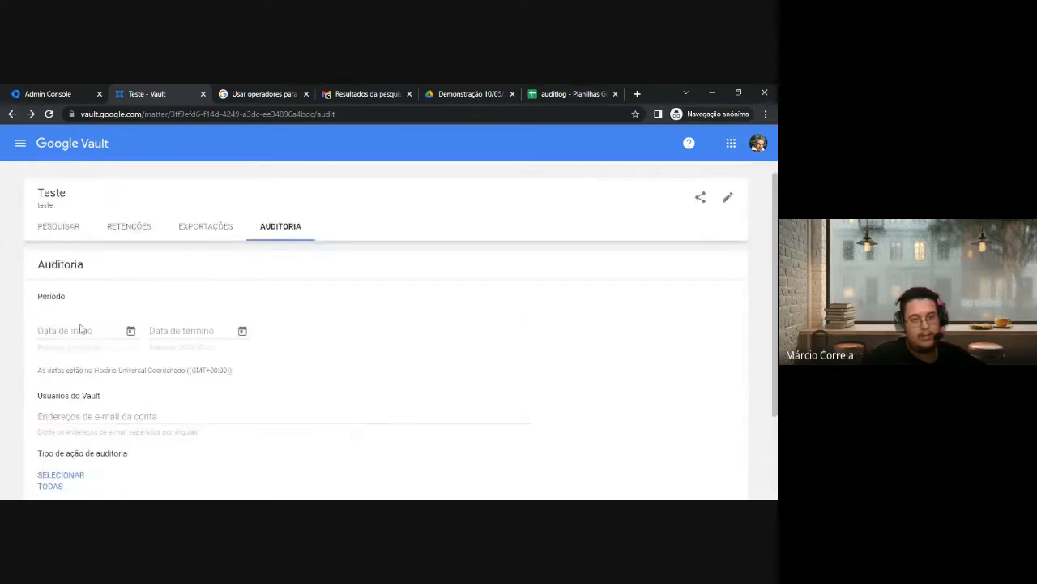
pyautogui.scroll(-2, 389, 324)
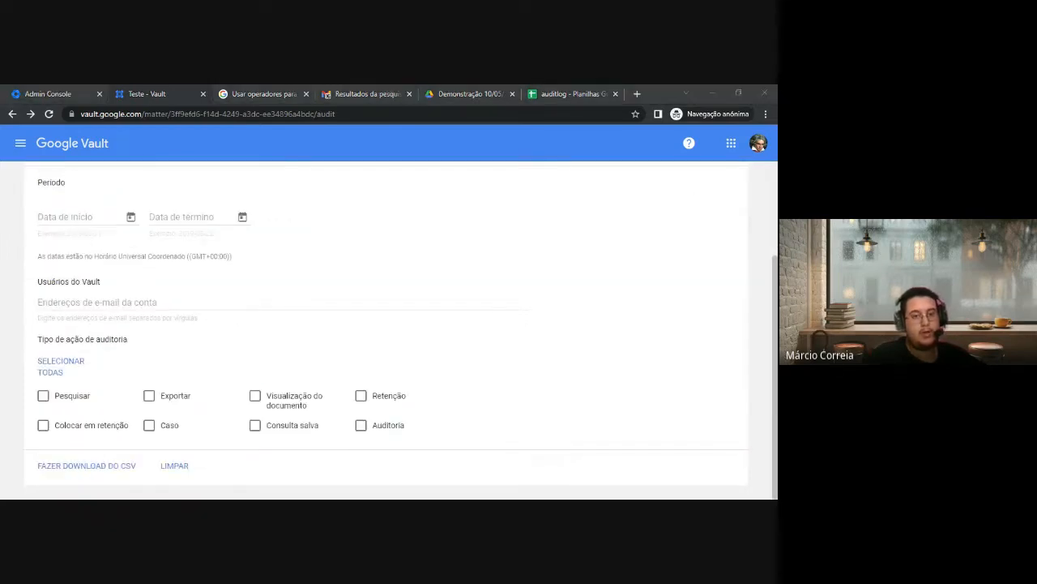
pyautogui.scroll(3, 195, 287)
pyautogui.scroll(-3, 108, 317)
pyautogui.scroll(3, 149, 301)
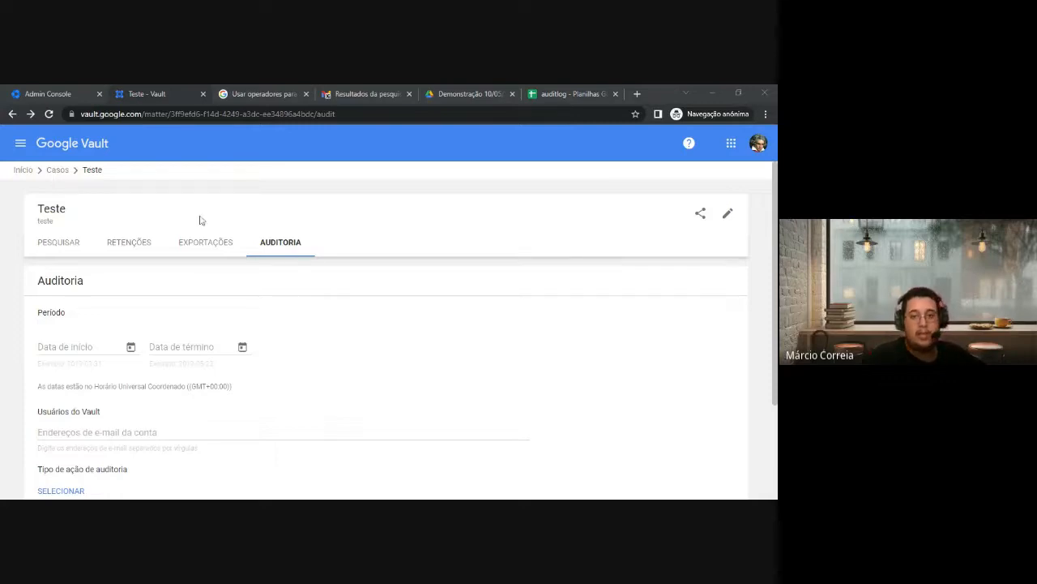
pyautogui.click(56, 243)
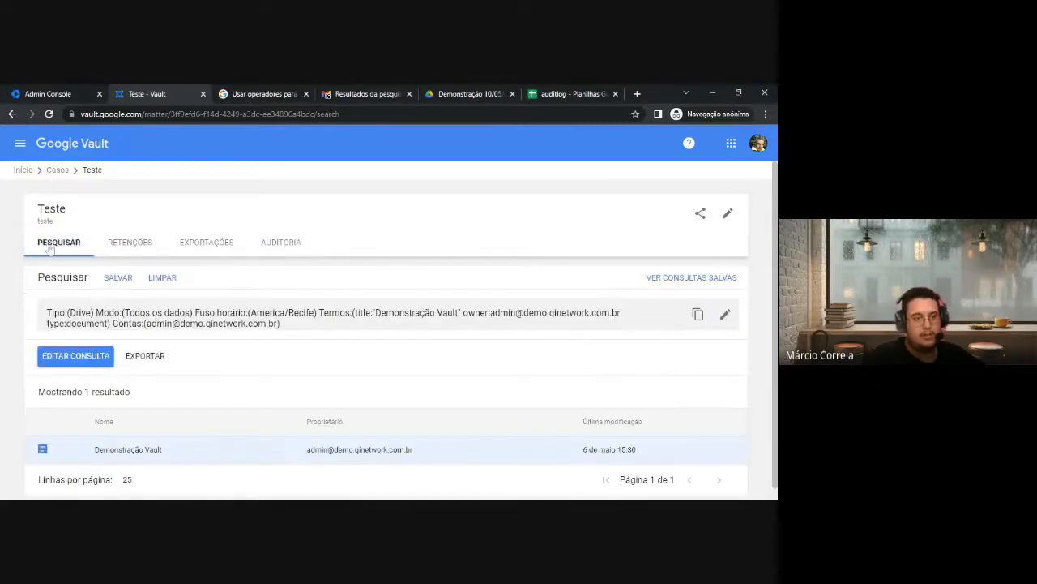
pyautogui.click(135, 248)
pyautogui.click(202, 248)
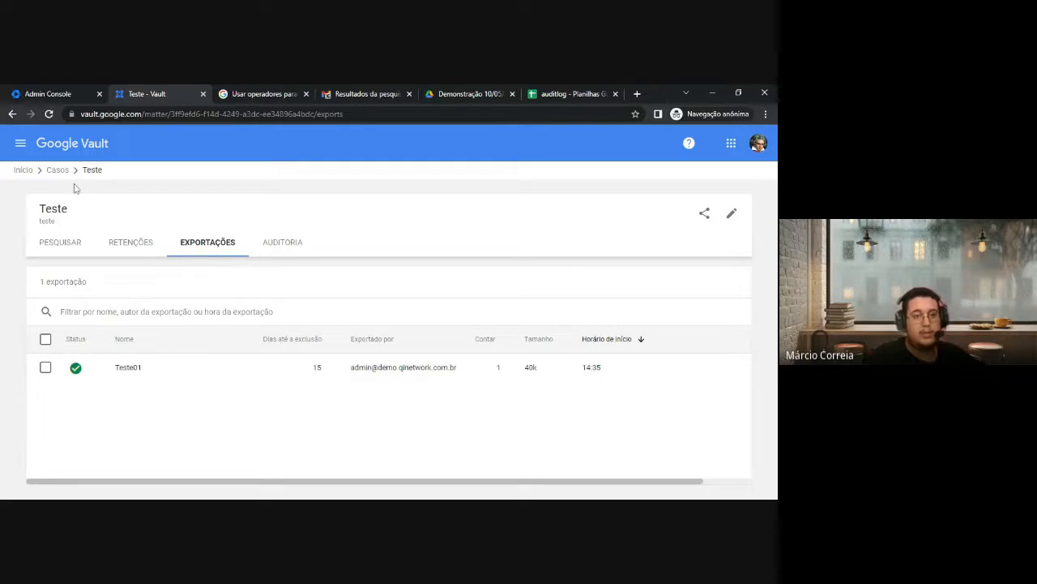
# Leave the Teste search, confirming SAIR, to return to the Casos list of matters
pyautogui.click(54, 171)
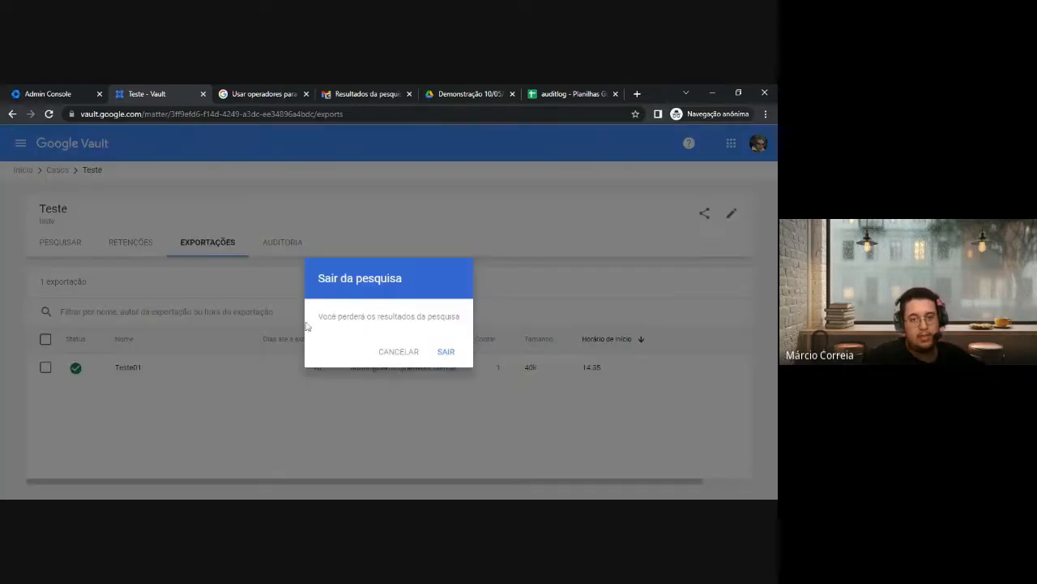
pyautogui.moveTo(319, 315); pyautogui.dragTo(459, 316)
pyautogui.click(447, 358)
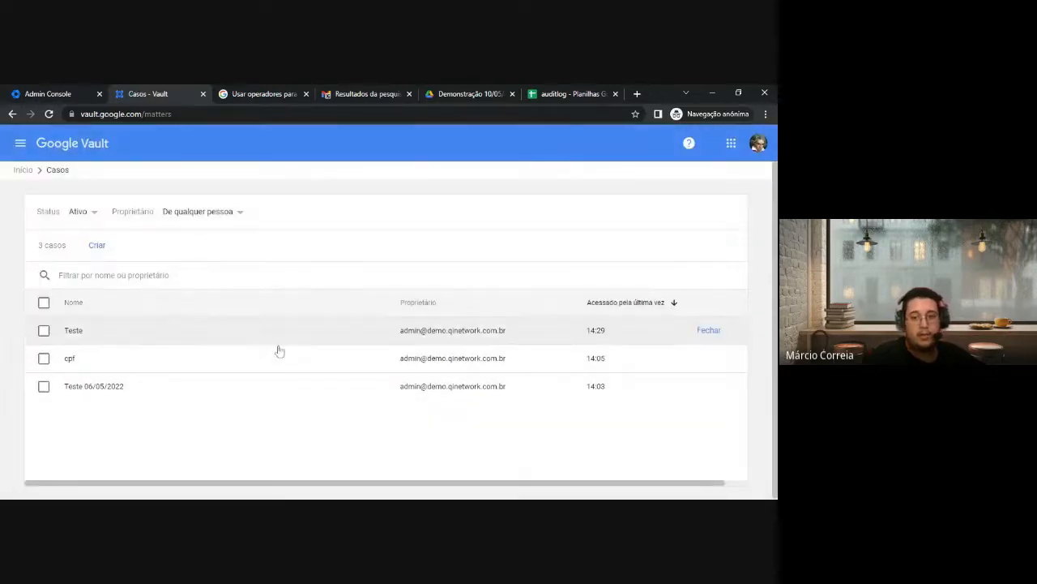
# Attempt to close the Teste matter and dismiss the error requiring its holds be deleted
pyautogui.click(44, 331)
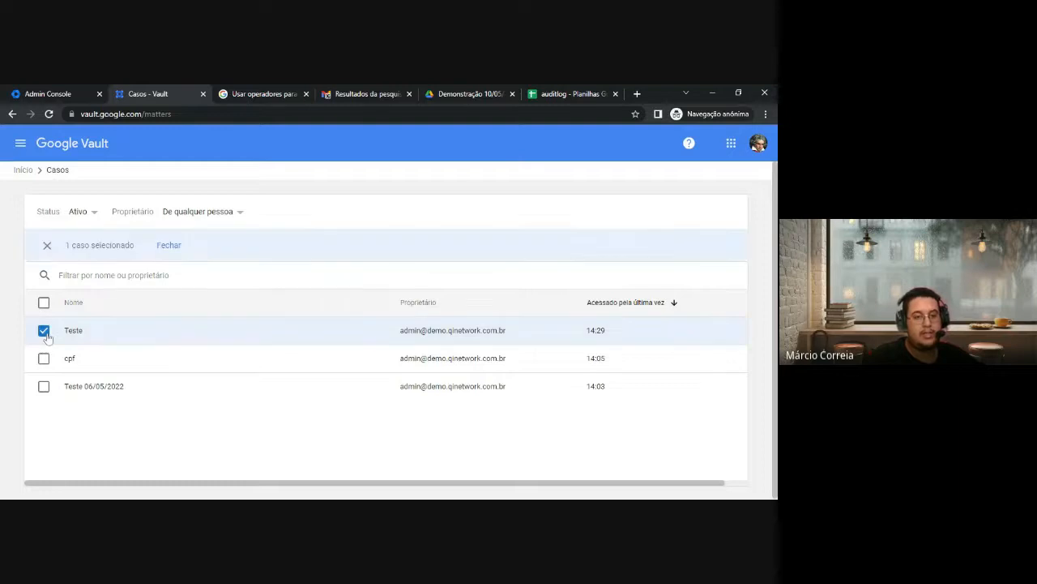
pyautogui.click(166, 245)
pyautogui.click(418, 355)
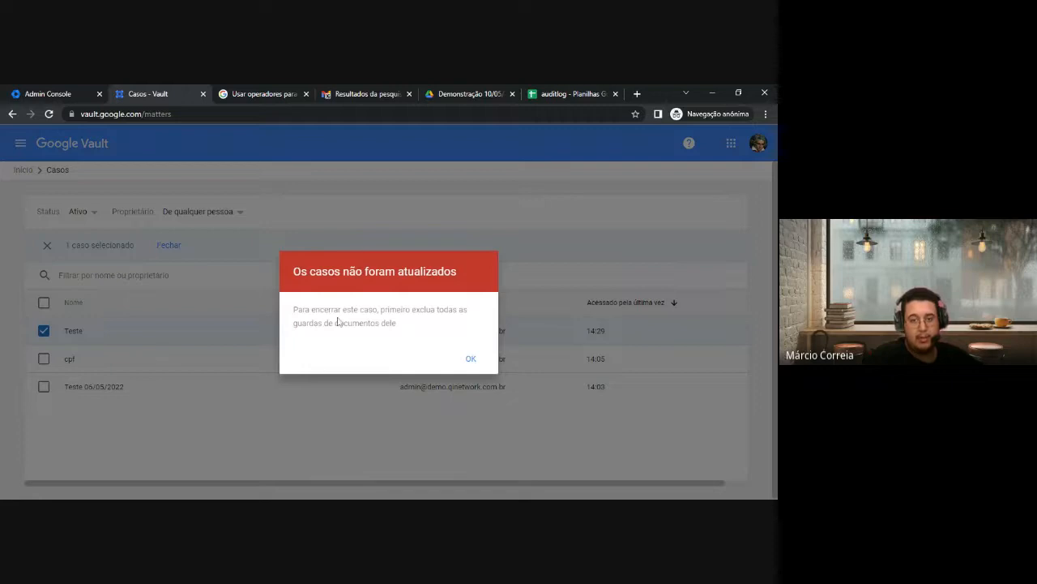
pyautogui.moveTo(341, 308); pyautogui.dragTo(379, 309)
pyautogui.click(491, 358)
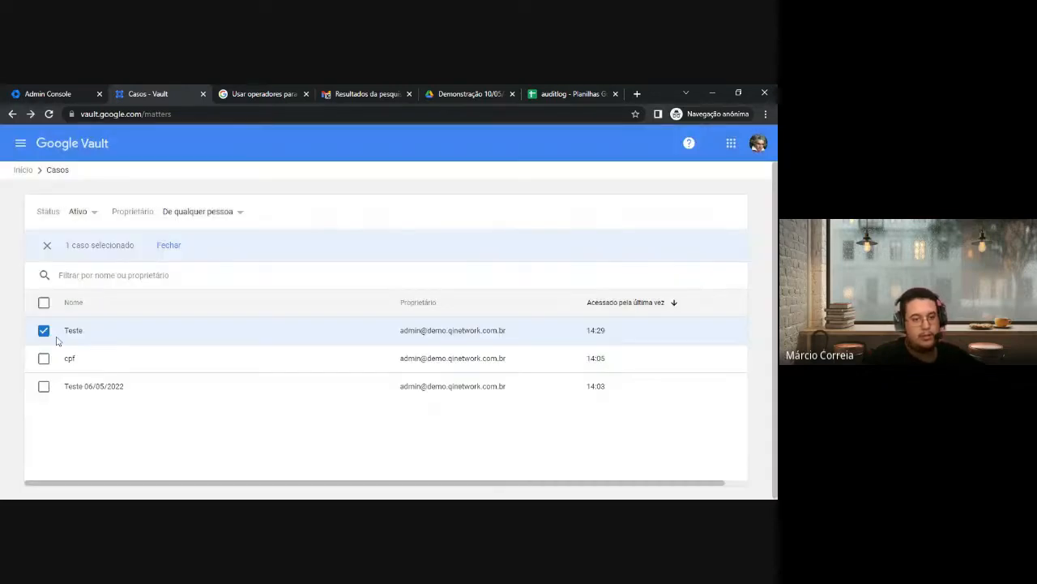
# Delete the Teste02 hold from the Teste matter, then reselect Teste in Casos
pyautogui.click(73, 330)
pyautogui.click(159, 242)
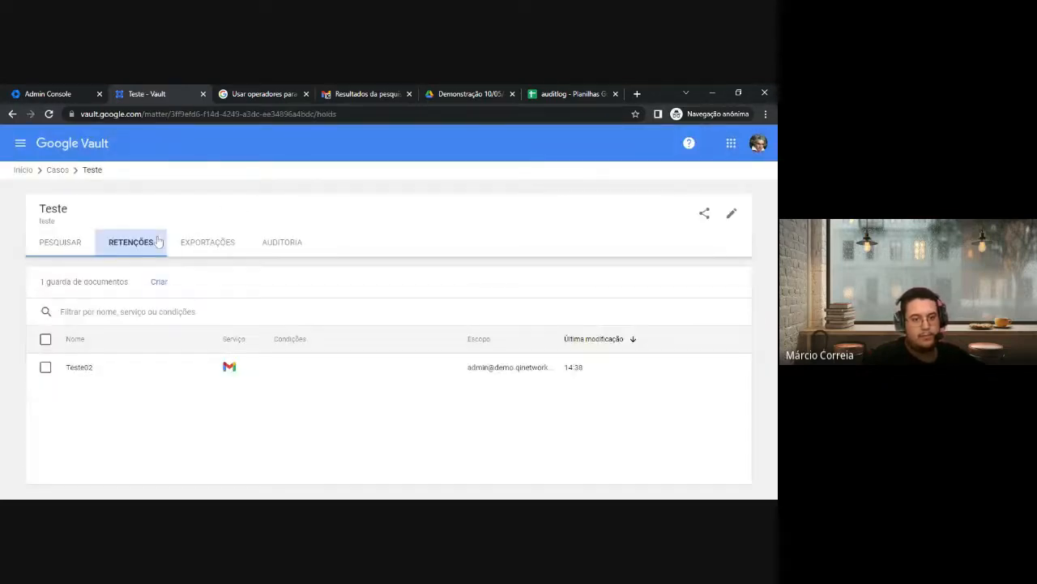
pyautogui.click(46, 366)
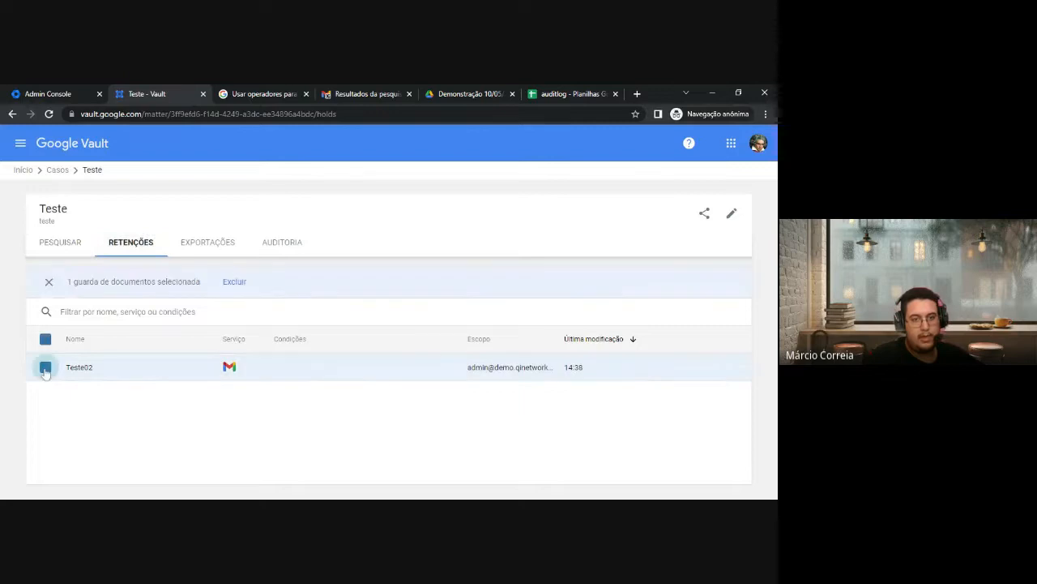
pyautogui.click(233, 280)
pyautogui.click(462, 379)
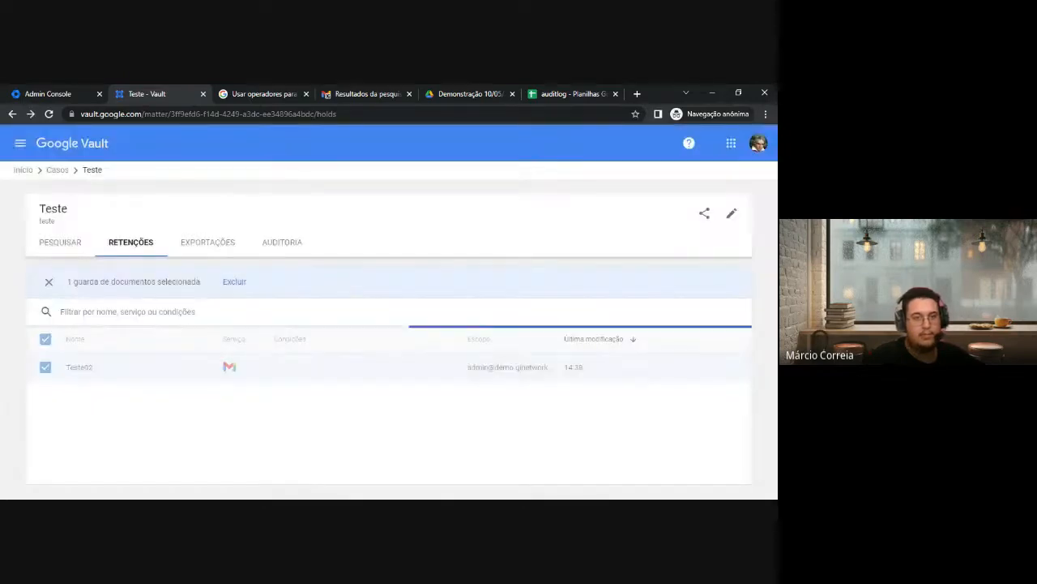
pyautogui.click(57, 169)
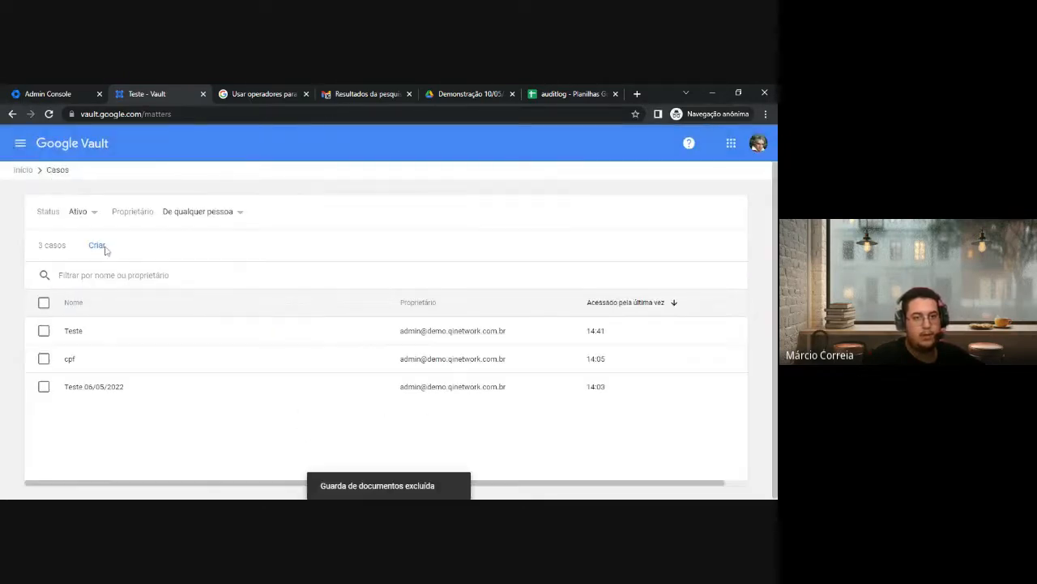
pyautogui.click(44, 331)
# Confirm Encerrar caso for Teste and filter the matters list to Fechado
pyautogui.click(169, 250)
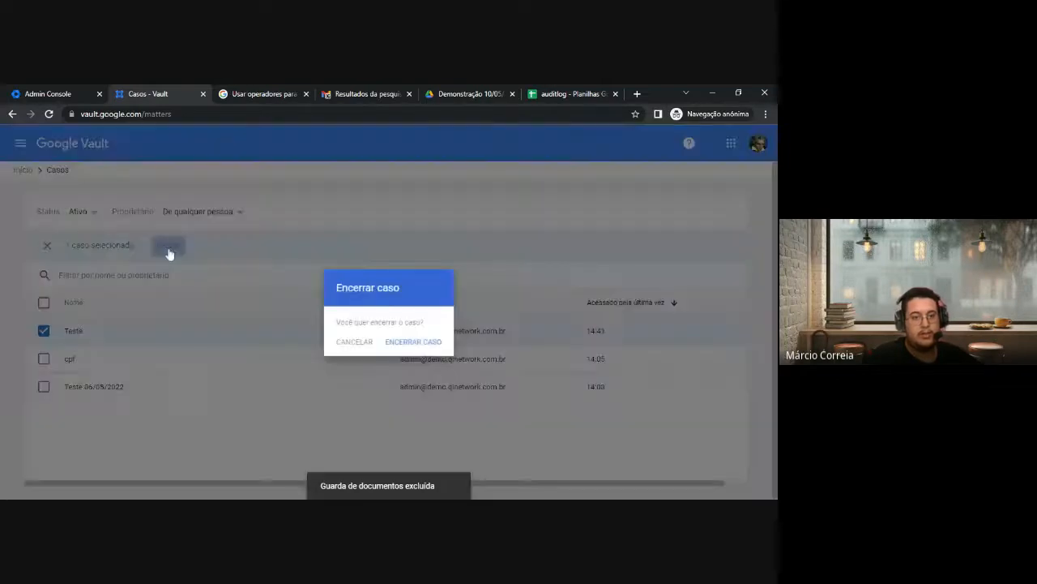
pyautogui.click(397, 342)
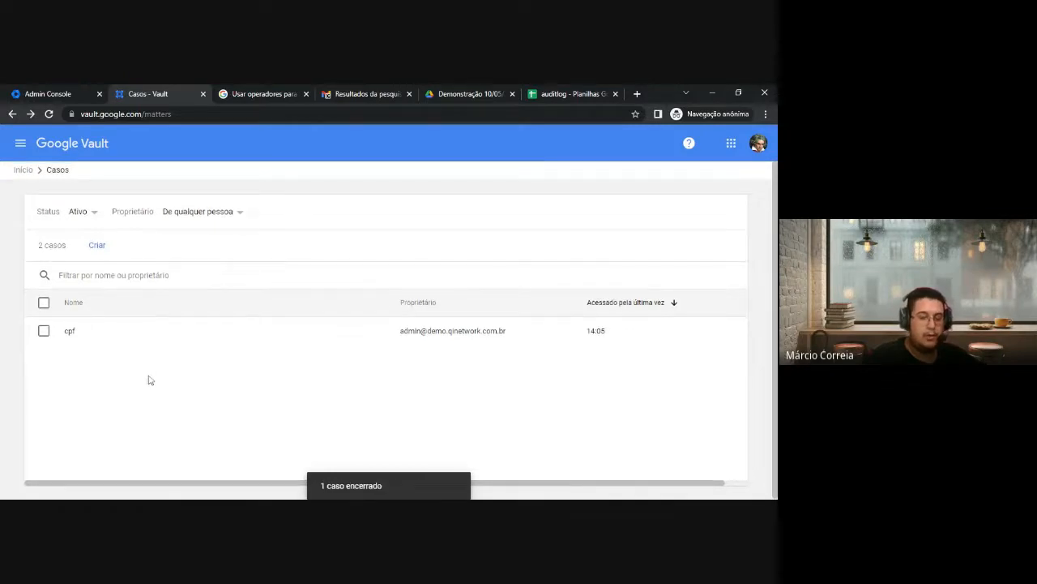
pyautogui.click(81, 213)
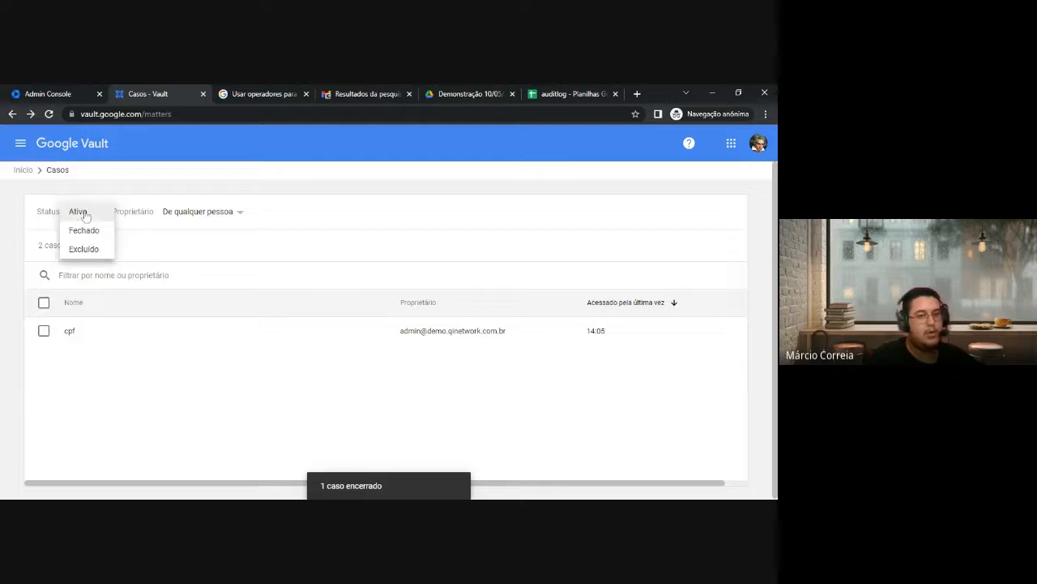
pyautogui.click(83, 230)
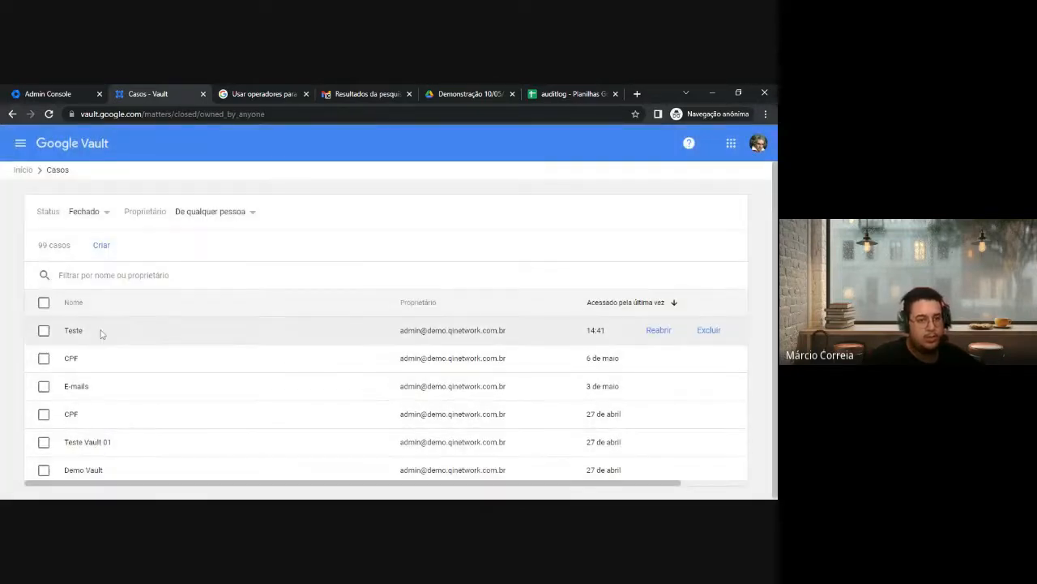
# Switch the matter status filter to Excluído, then back to Ativo
pyautogui.click(98, 216)
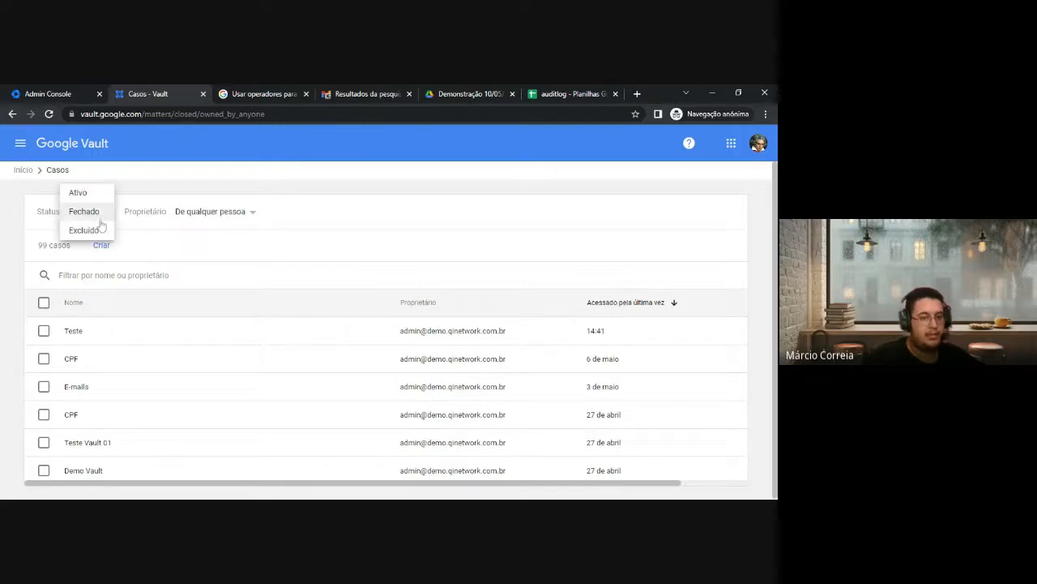
pyautogui.click(98, 235)
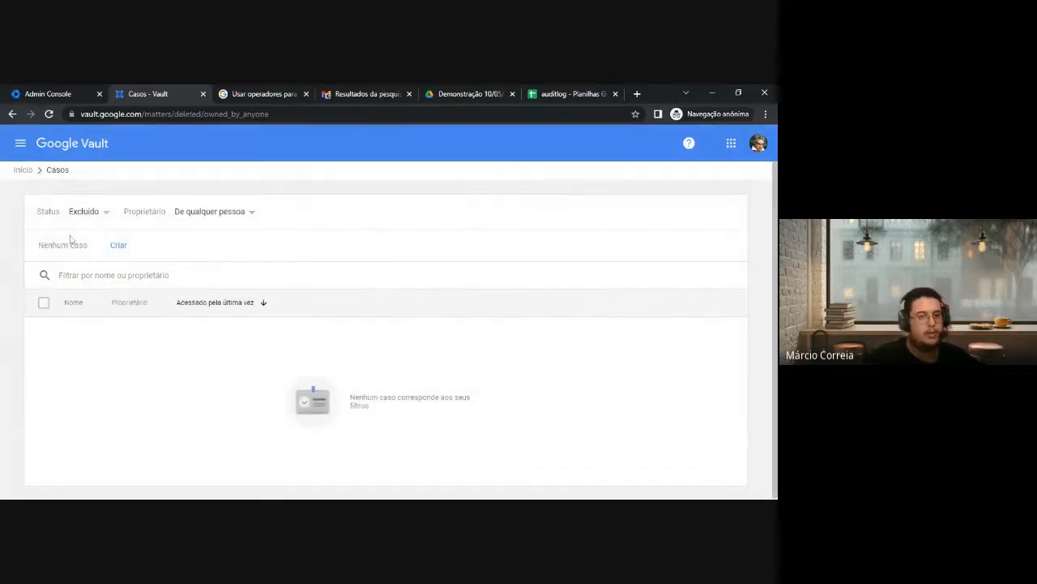
pyautogui.click(84, 213)
pyautogui.click(82, 174)
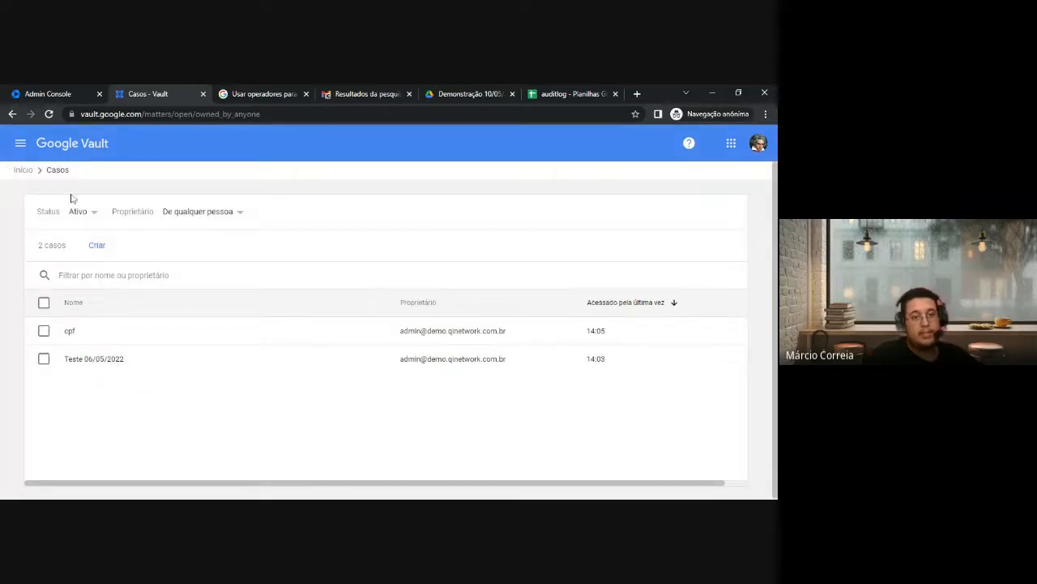
# Go to Relatórios and scroll through the Auditoria form's period, Vault users and action type fields
pyautogui.click(20, 144)
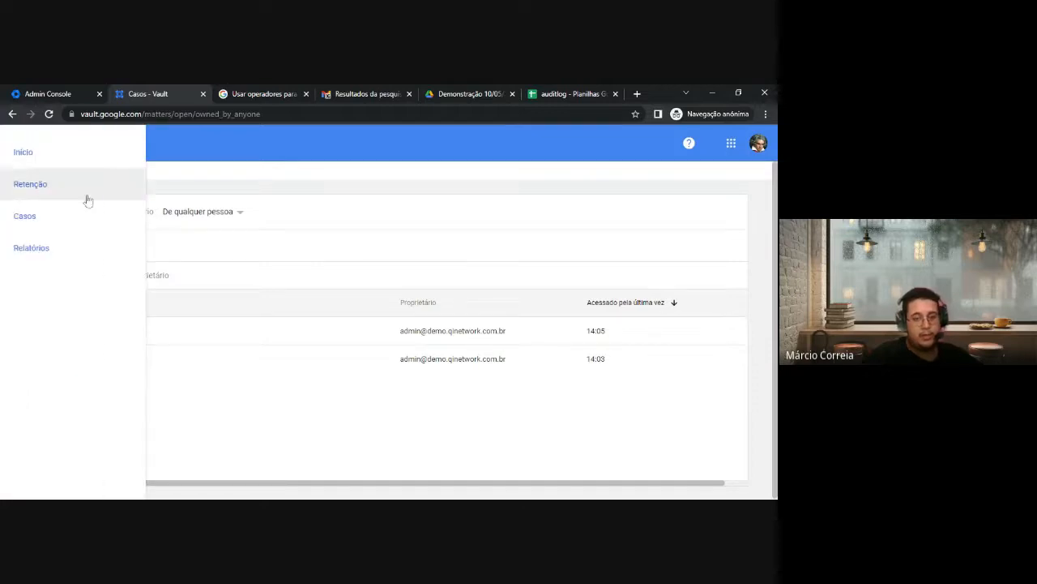
pyautogui.click(61, 260)
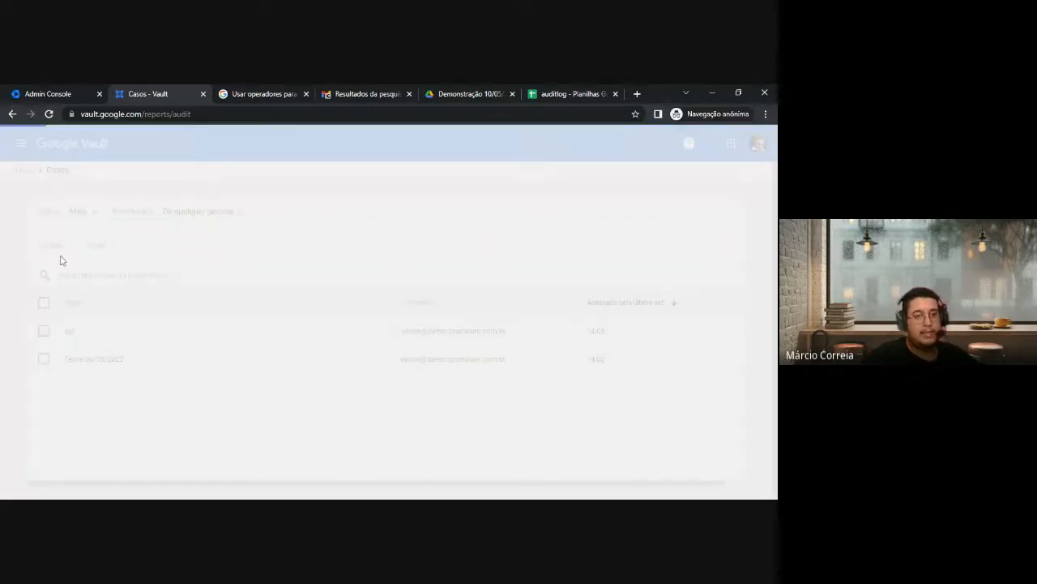
pyautogui.scroll(-2, 72, 243)
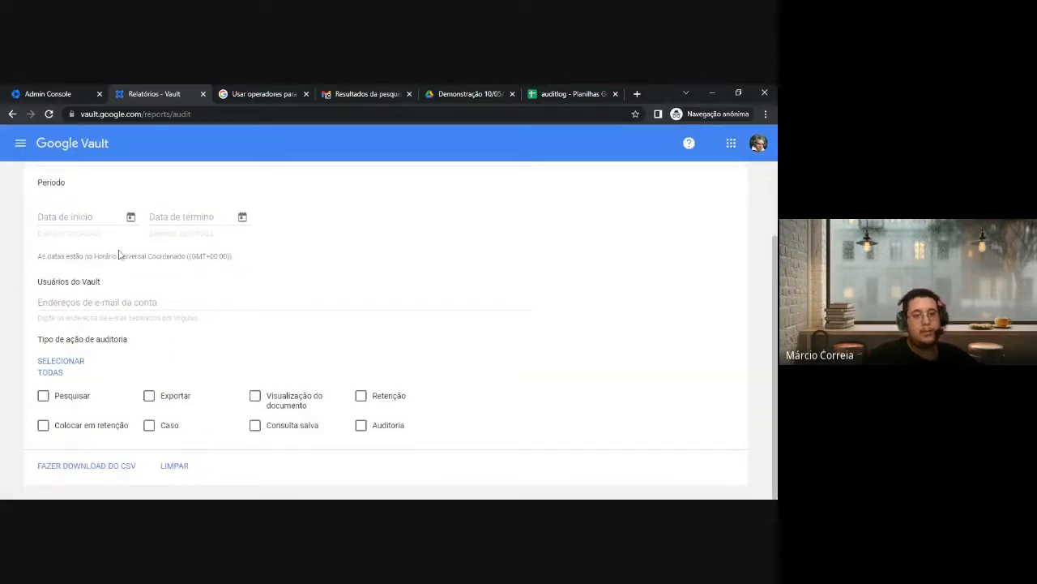
pyautogui.scroll(2, 211, 320)
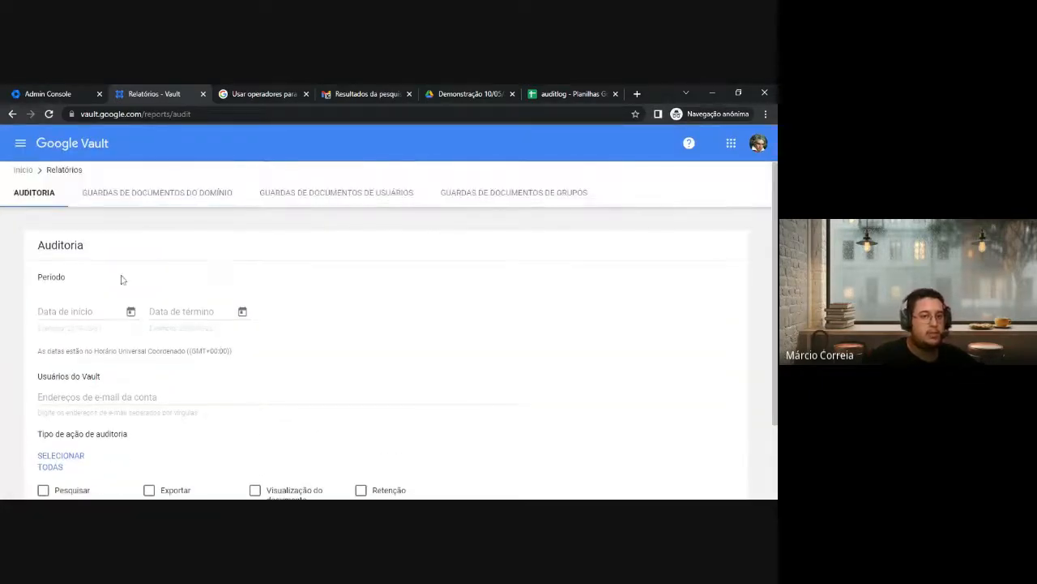
pyautogui.scroll(-2, 106, 268)
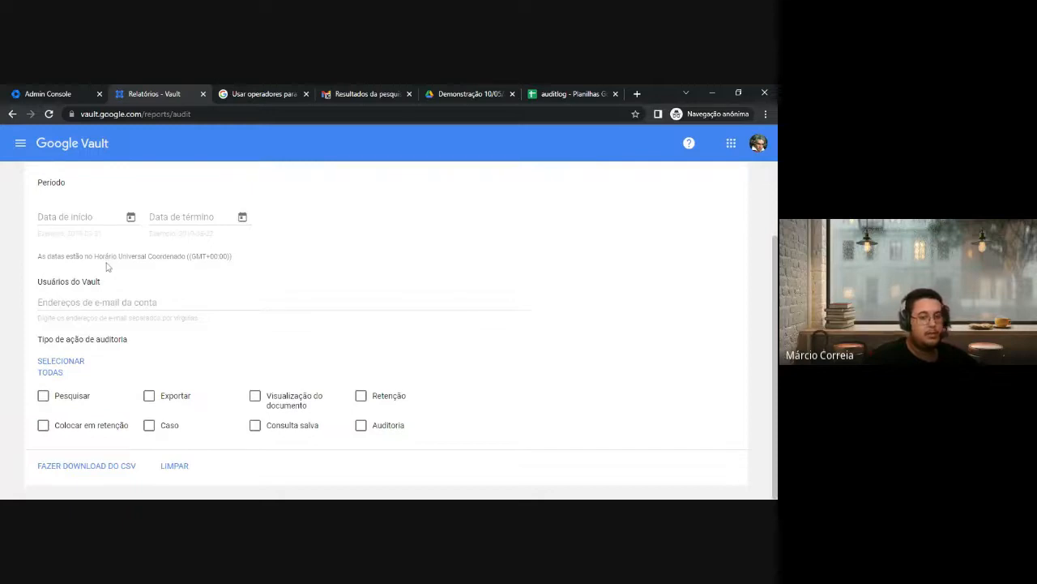
pyautogui.scroll(1, 49, 325)
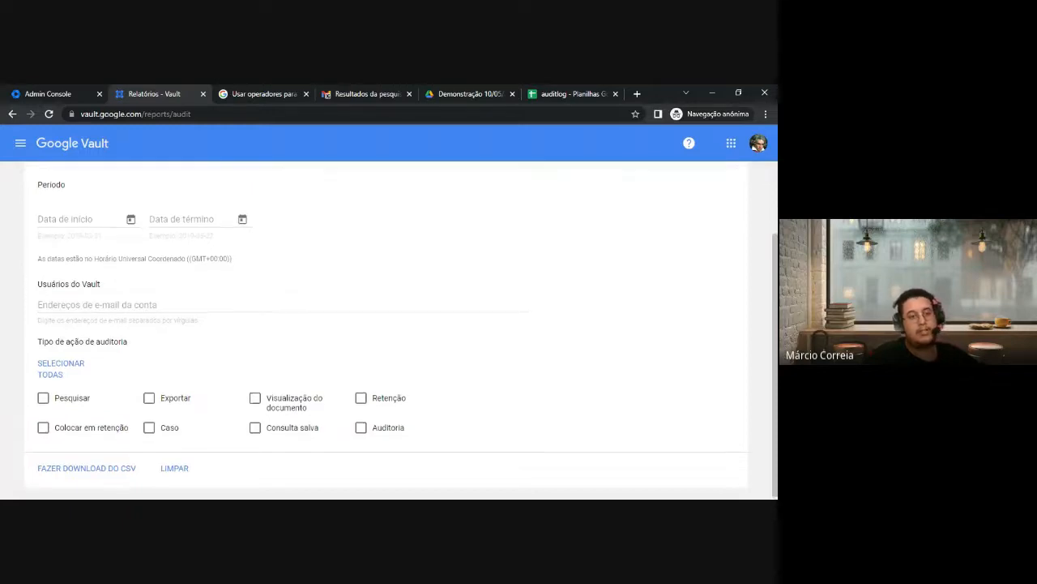
pyautogui.scroll(1, 9, 276)
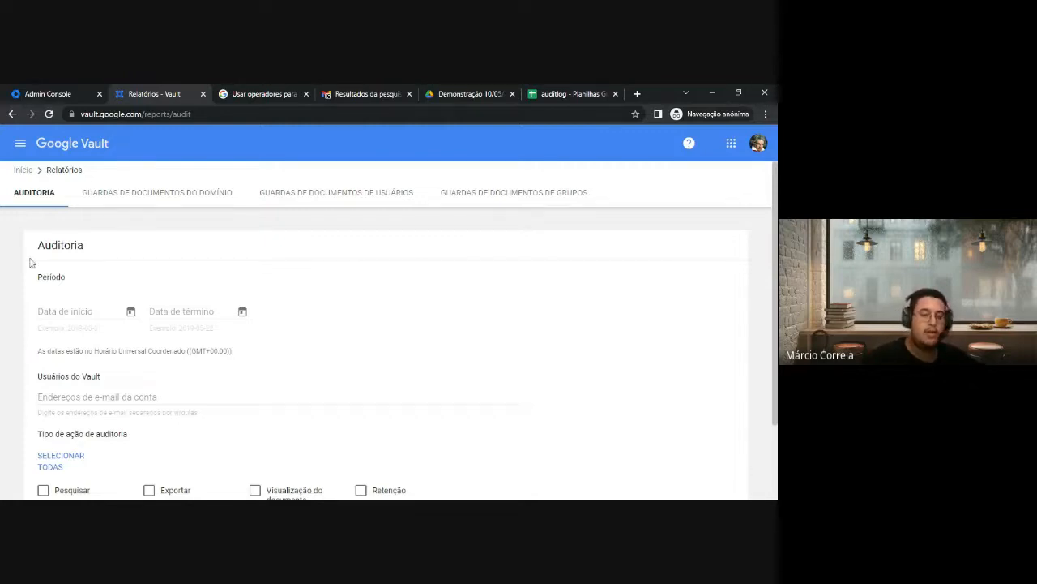
pyautogui.scroll(-1, 31, 262)
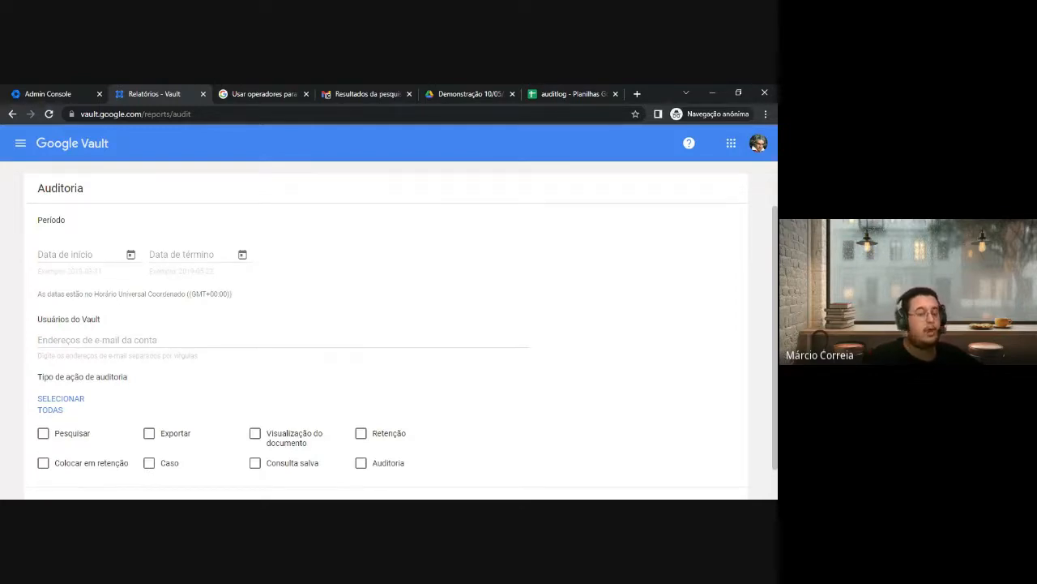
pyautogui.scroll(-1, 112, 317)
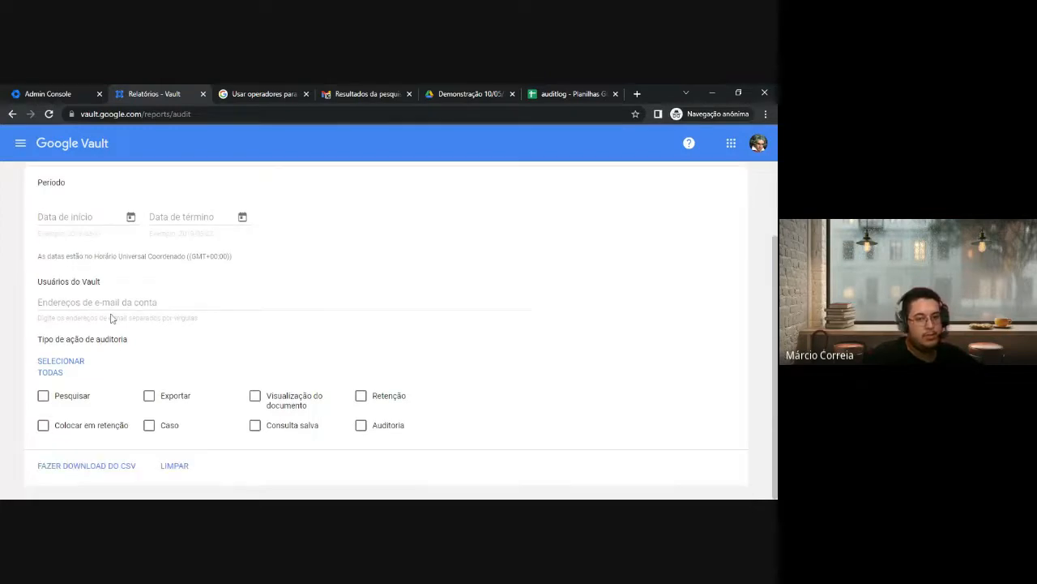
pyautogui.scroll(2, 112, 318)
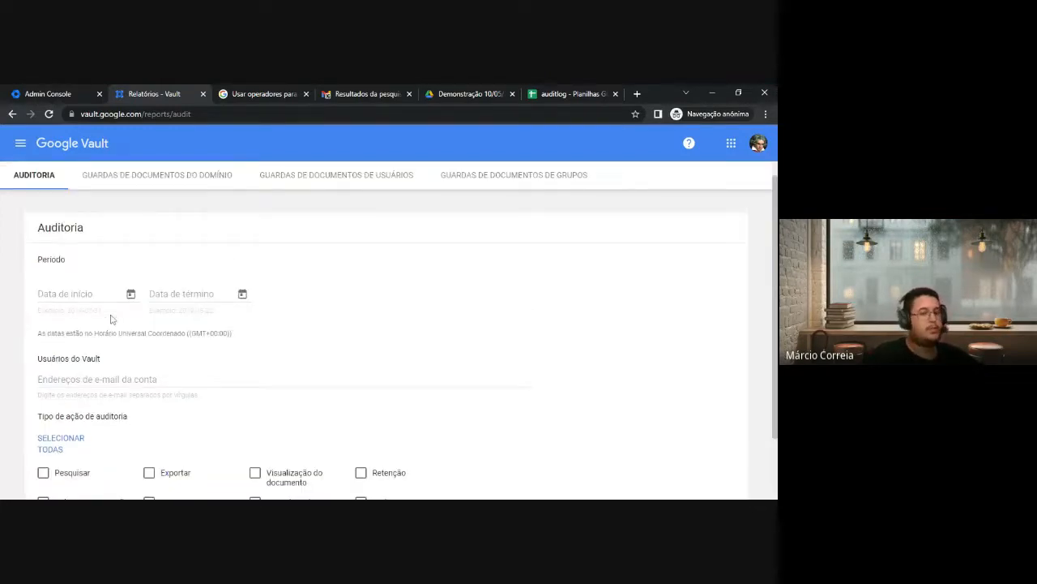
pyautogui.scroll(-1, 112, 319)
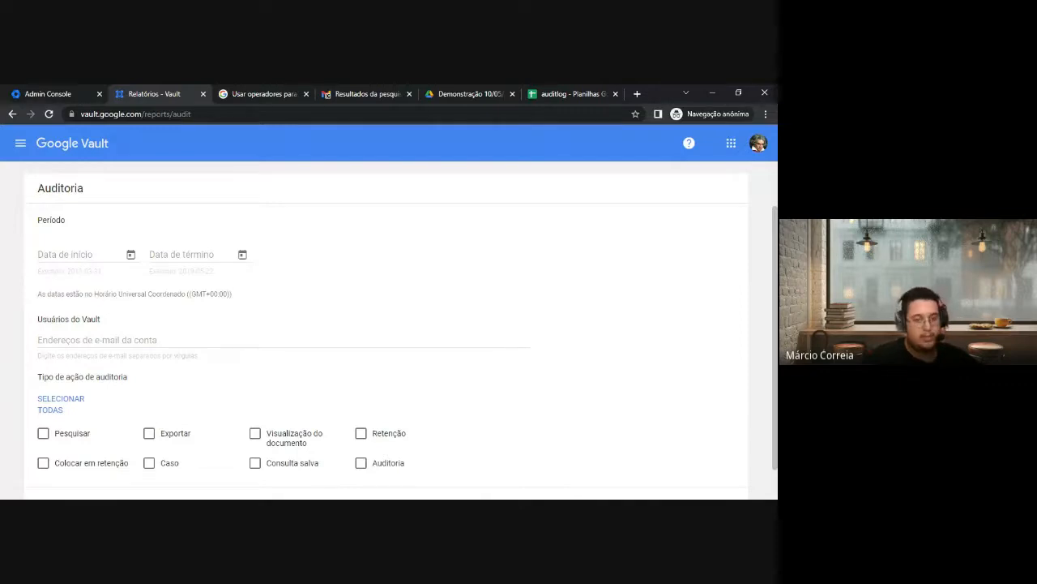
pyautogui.scroll(-1, 101, 336)
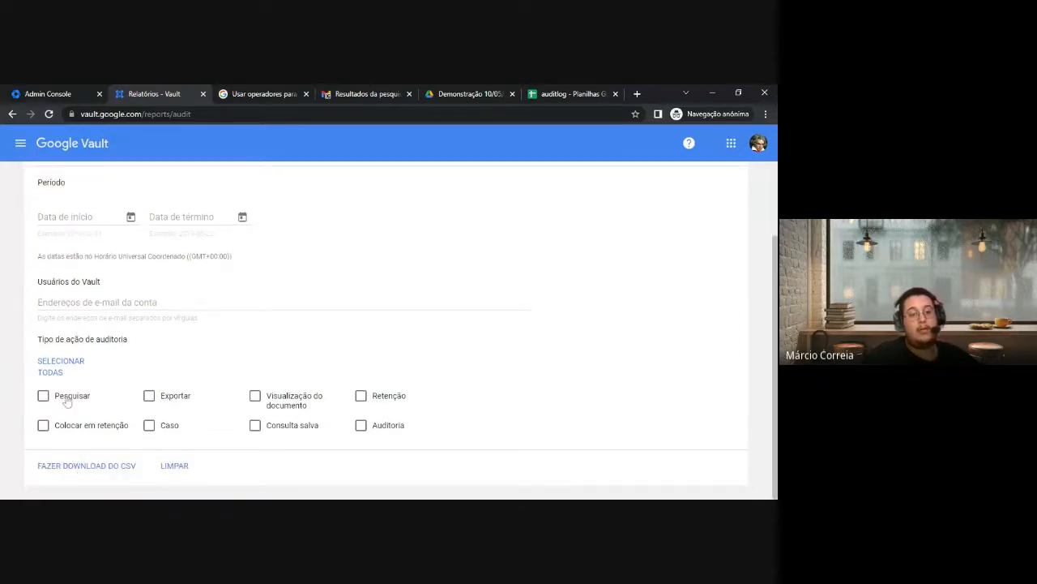
pyautogui.scroll(3, 93, 387)
pyautogui.scroll(-3, 65, 320)
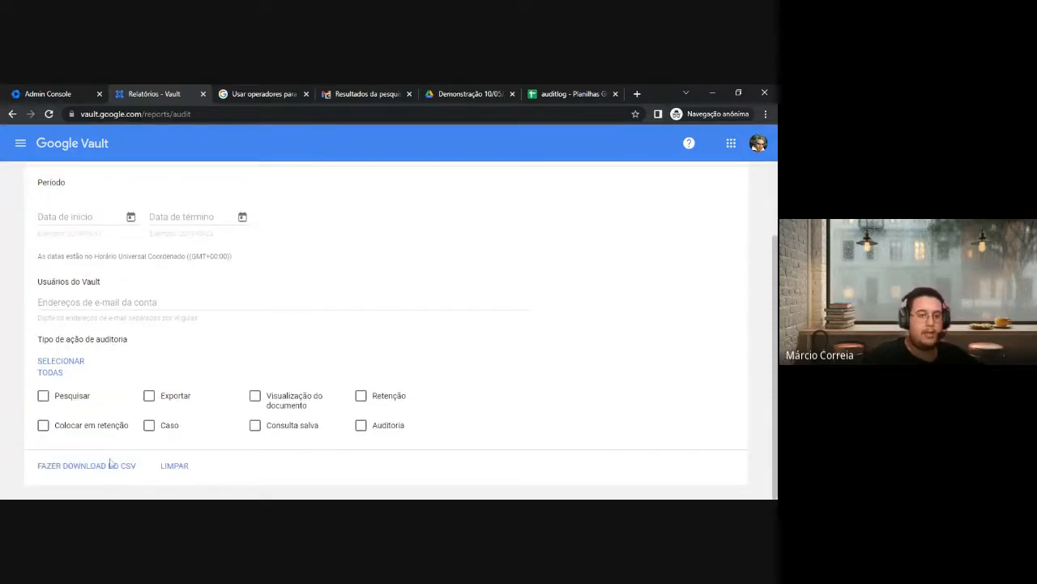
pyautogui.scroll(3, 94, 387)
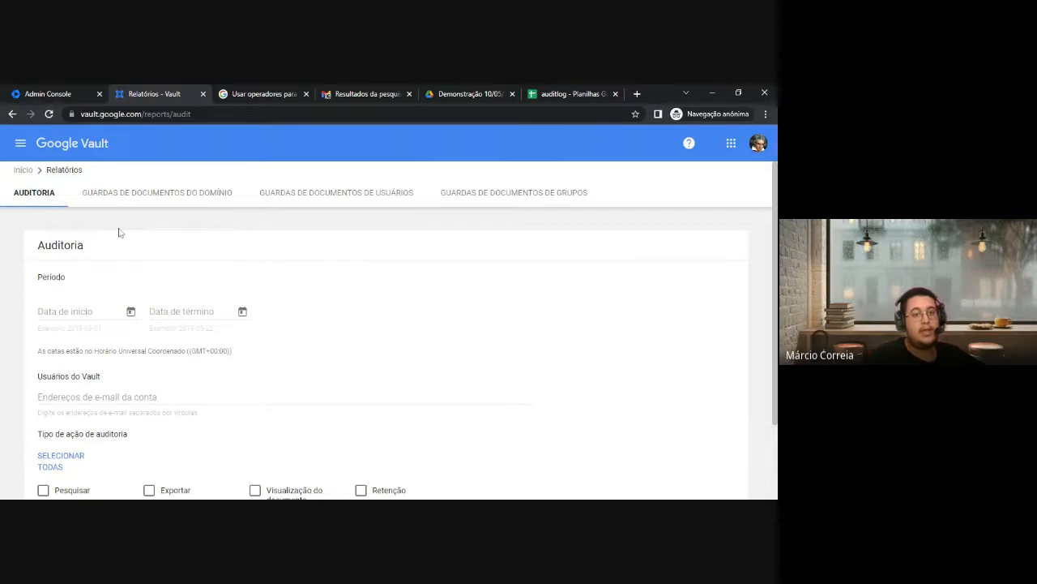
# Check the domain, user and group holds reports, then leave Reports via the side menu
pyautogui.click(114, 195)
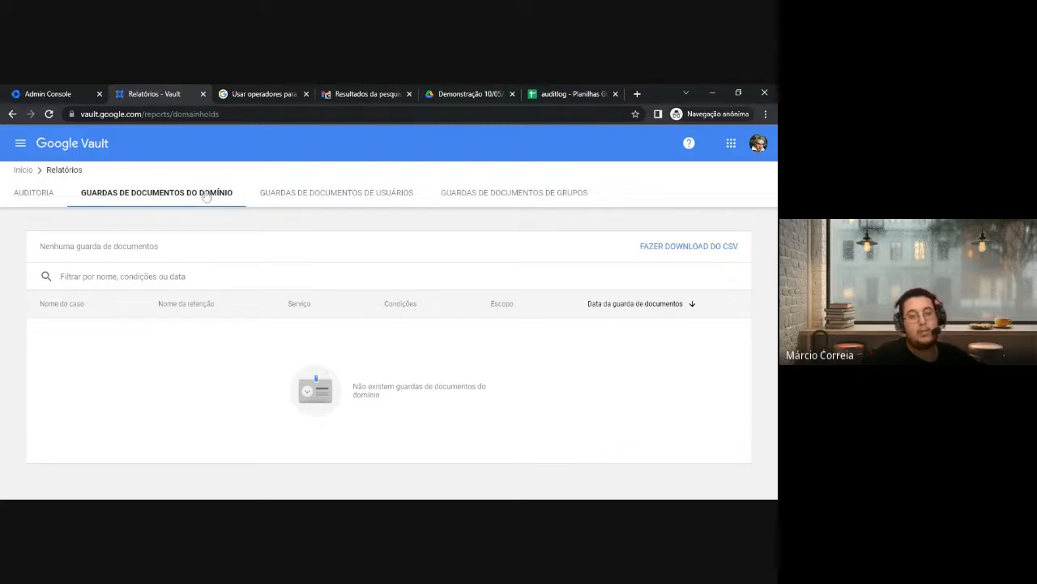
pyautogui.click(304, 195)
pyautogui.click(486, 195)
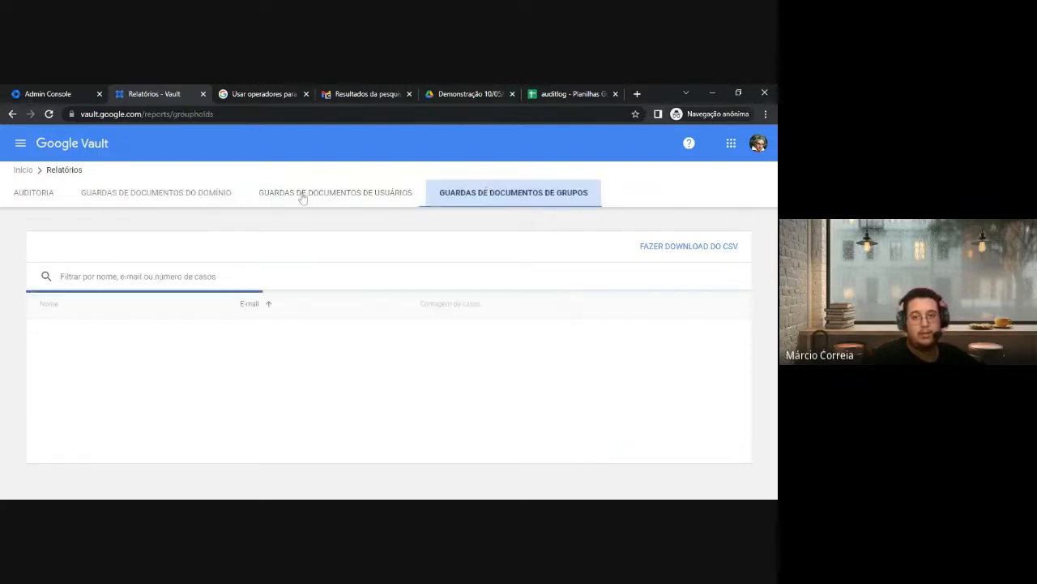
pyautogui.click(205, 194)
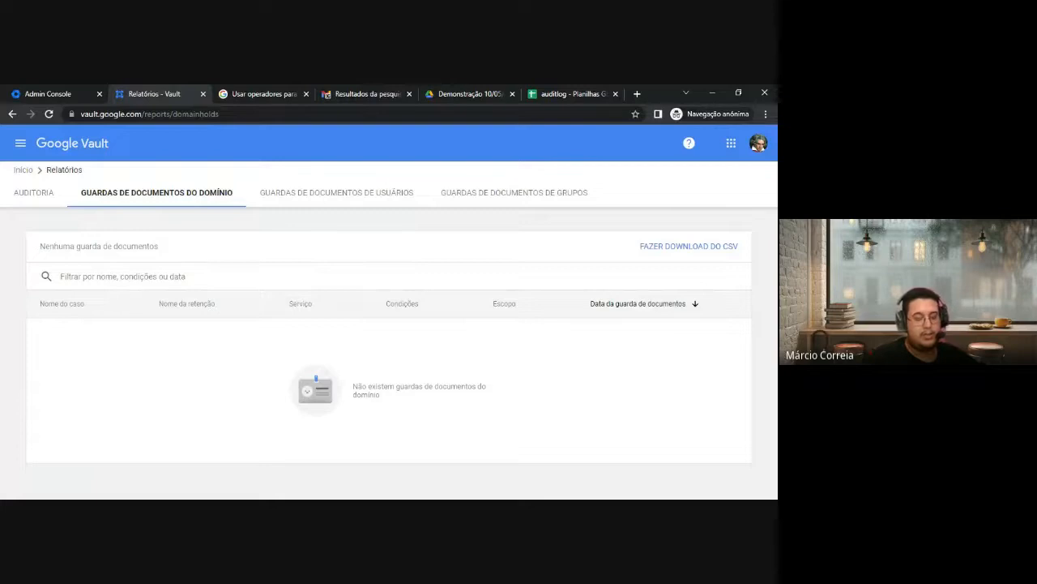
pyautogui.click(325, 196)
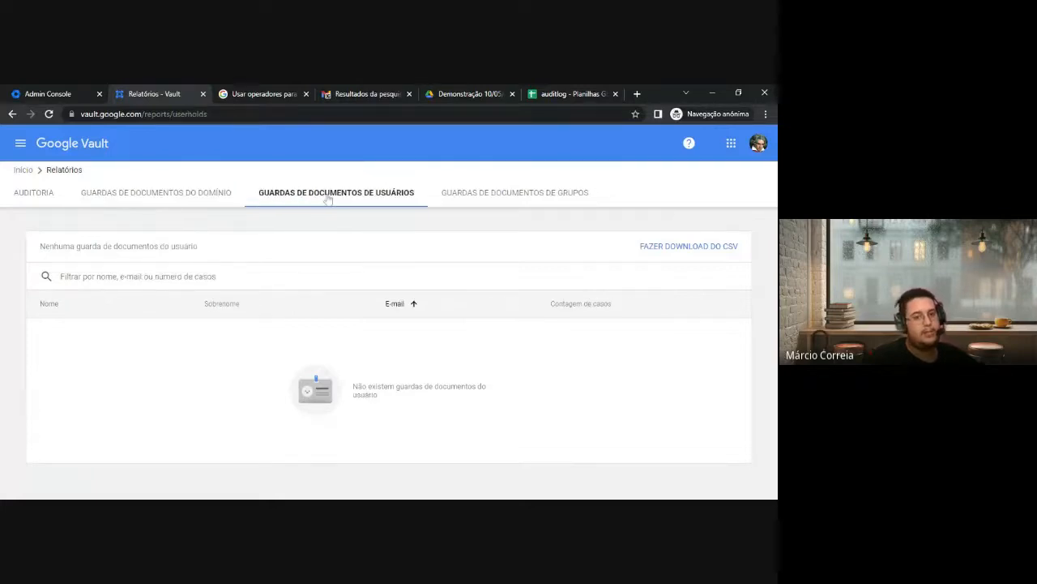
pyautogui.click(110, 198)
pyautogui.click(34, 193)
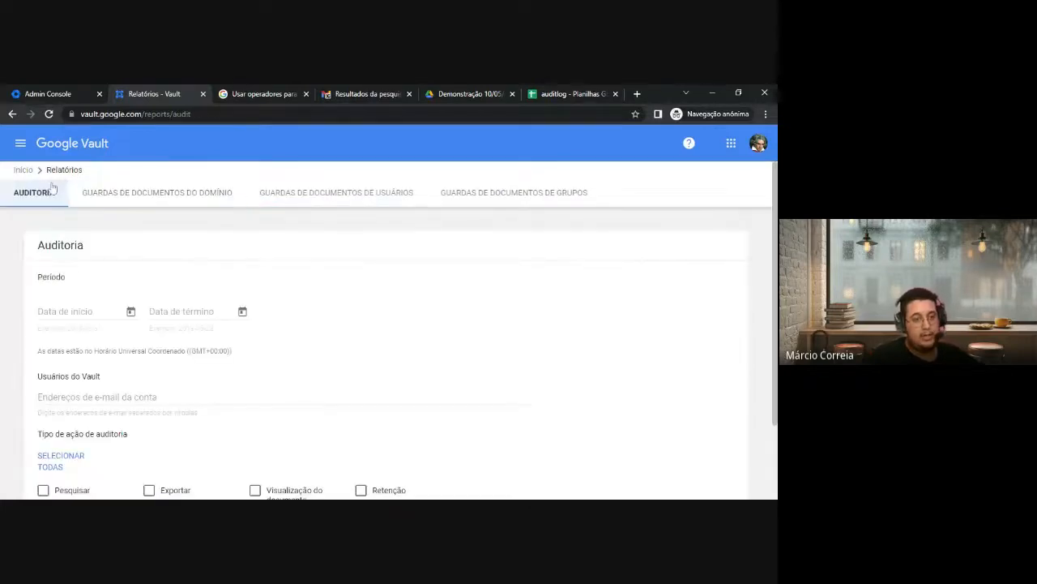
pyautogui.click(20, 142)
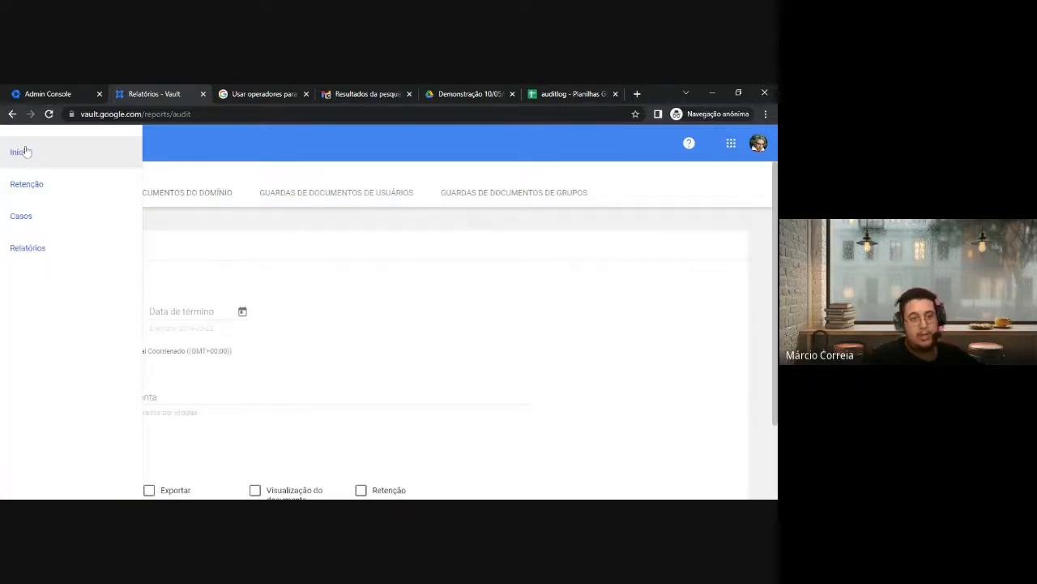
pyautogui.click(98, 186)
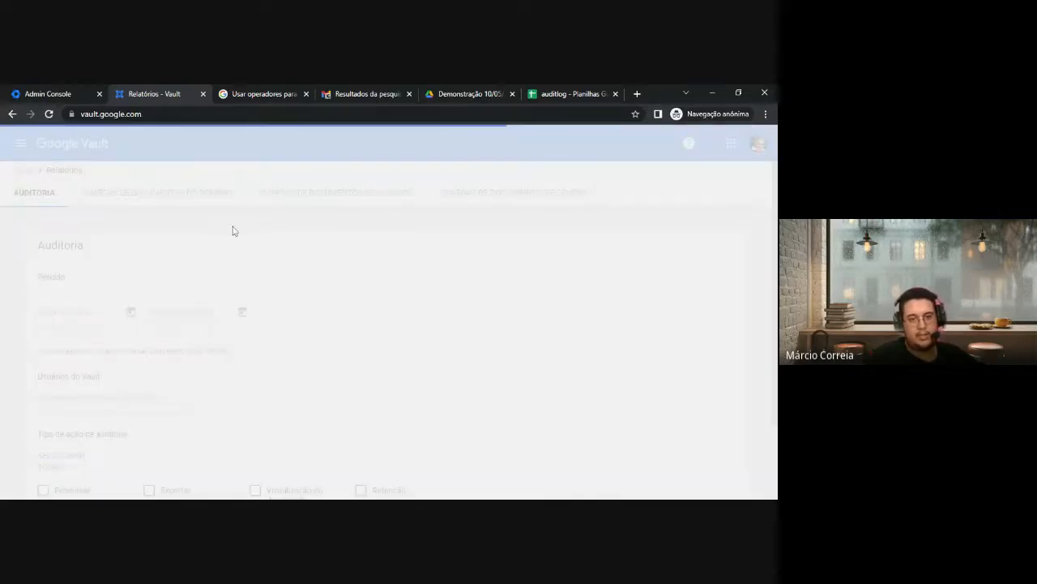